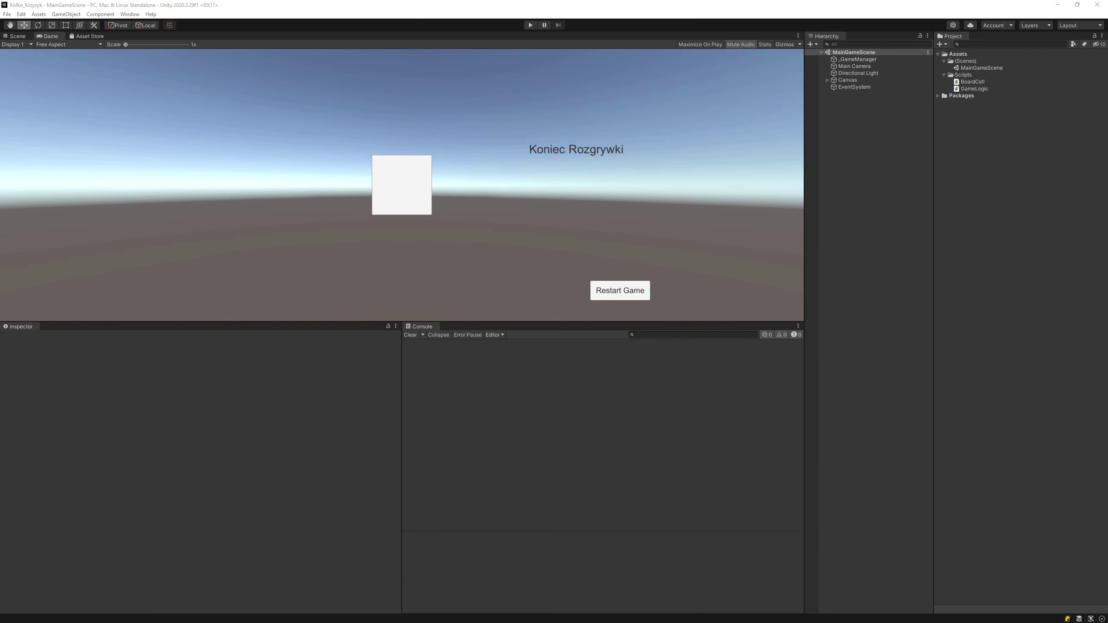
Play-test the tic-tac-toe game in the editor by filling cells until a player wins, restart it, and stop play mode.
click(533, 27)
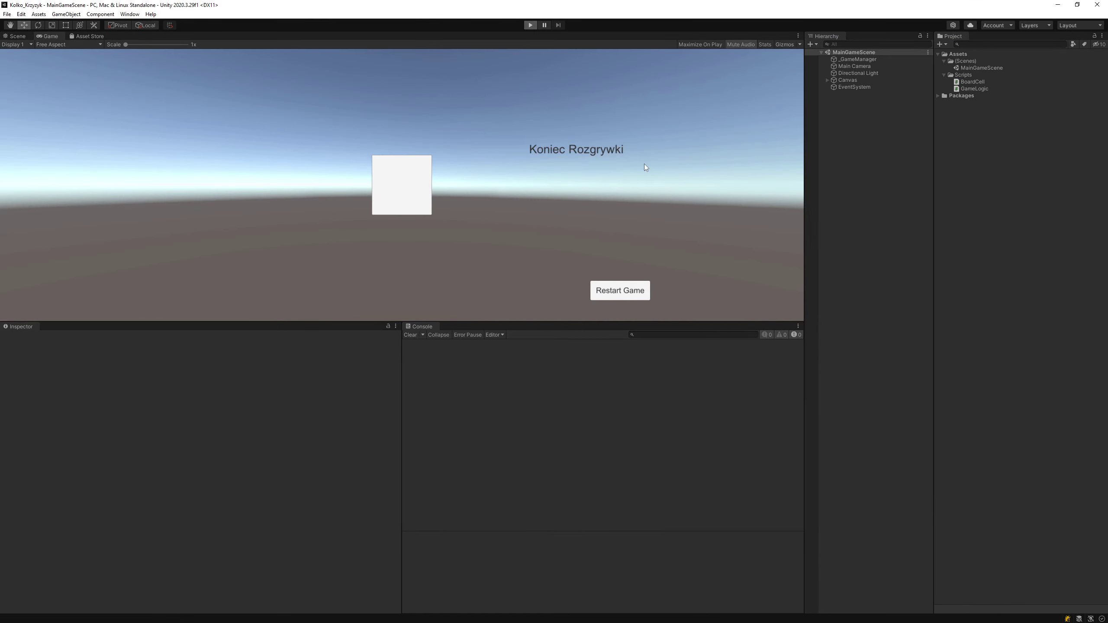
click(421, 189)
click(466, 196)
click(472, 121)
click(403, 111)
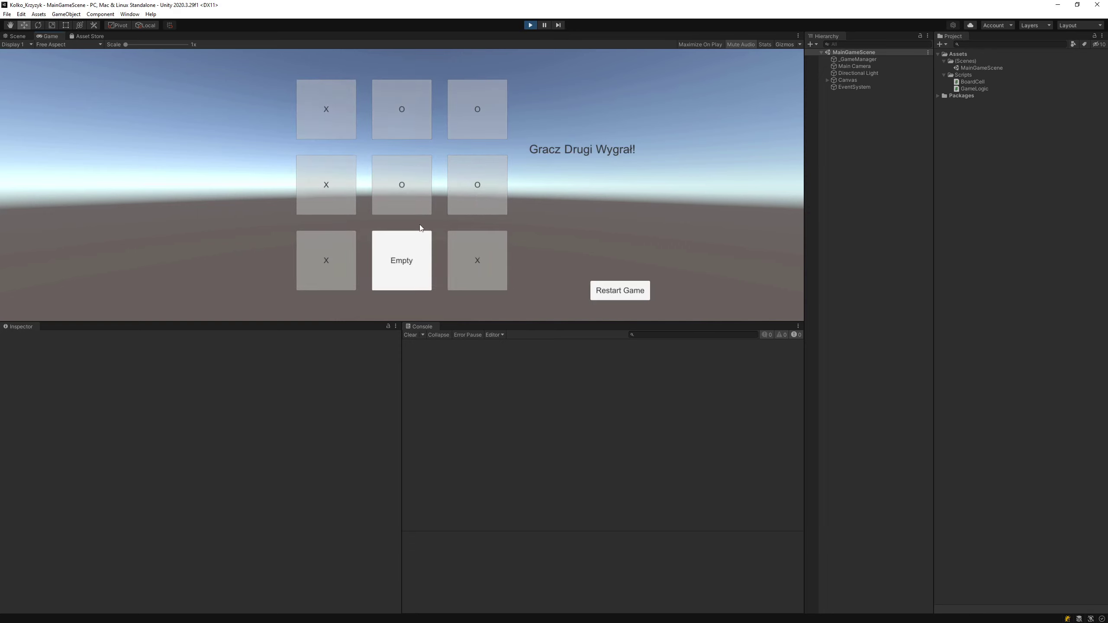
click(634, 295)
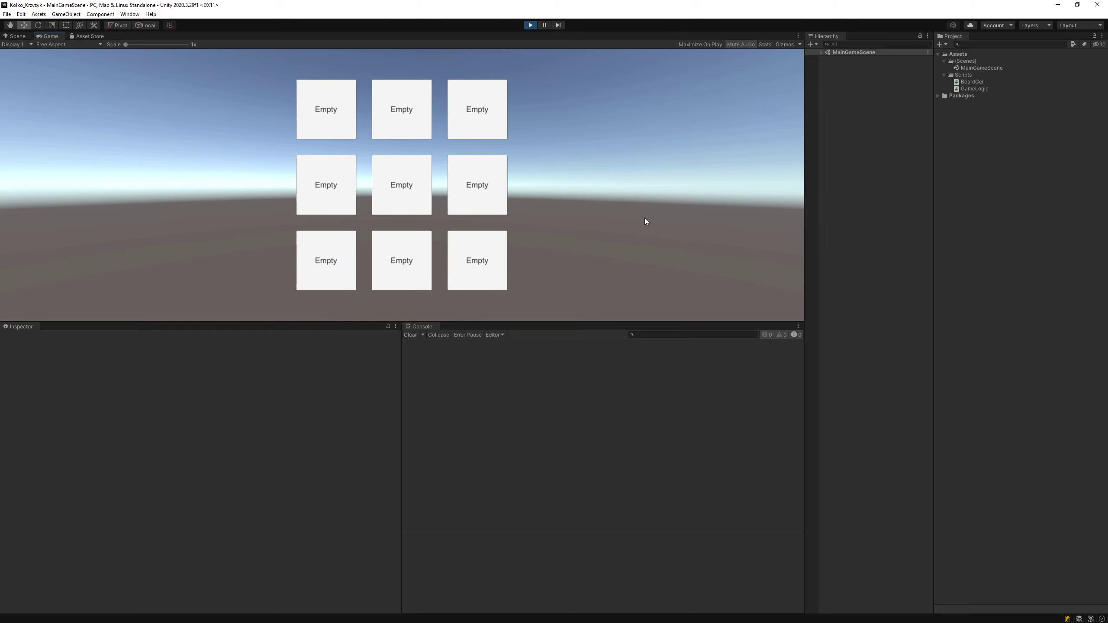
click(531, 25)
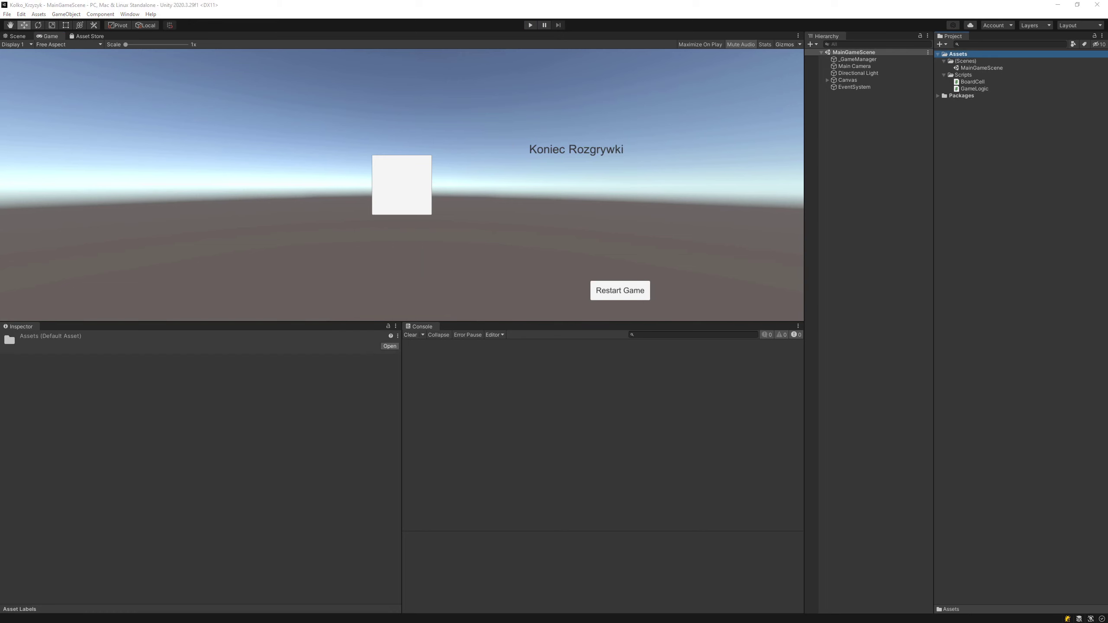
Inspect the Temp folder inside the Kolko_Krzyzyk project directory in File Explorer and return to the project folder.
drag(1107, 70, 596, 74)
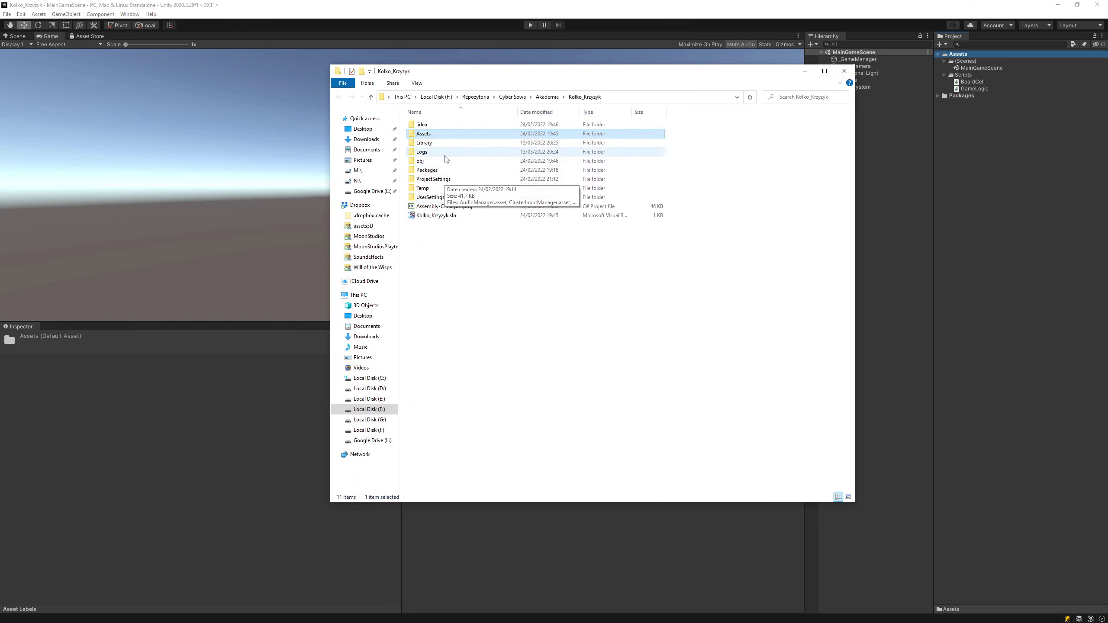
double_click(437, 188)
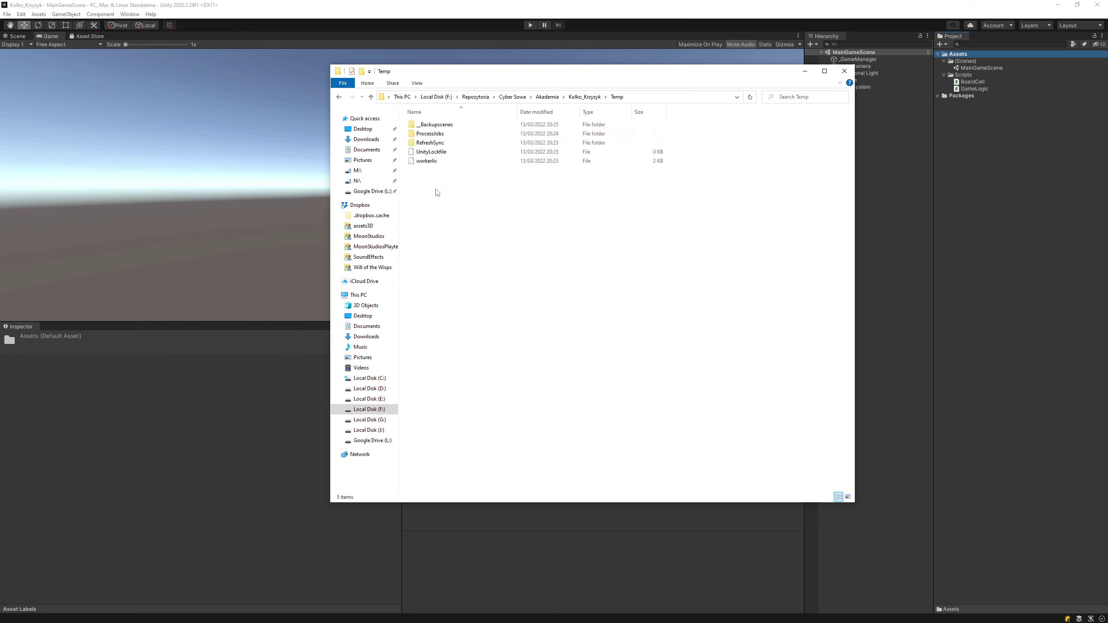
click(585, 96)
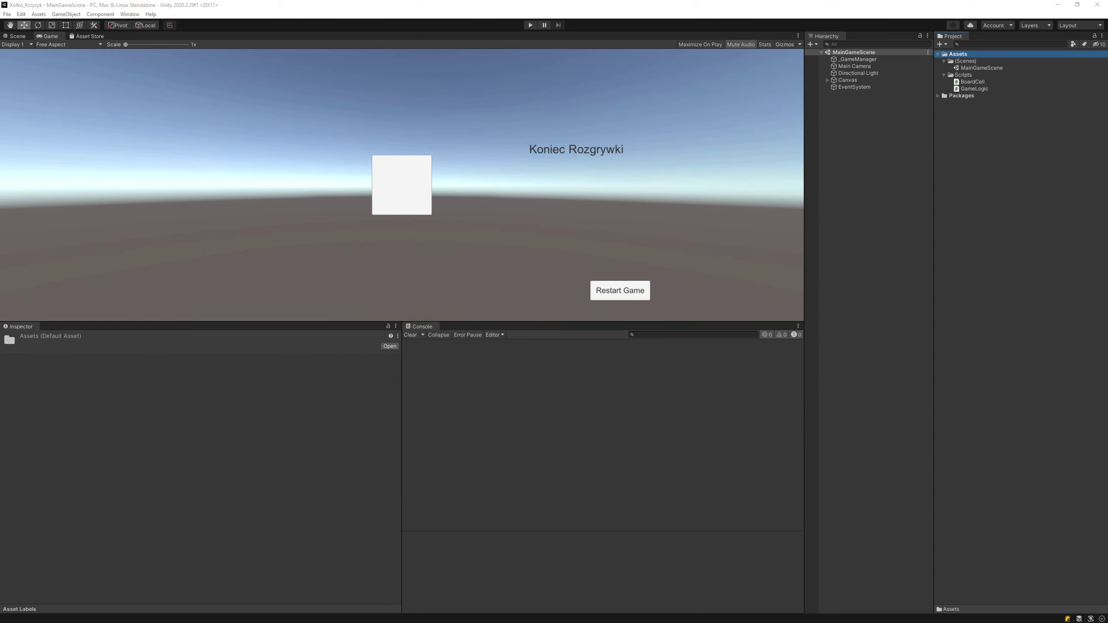
Start a Build And Run of MainGameScene for Windows and create a Builds folder in the project directory for the output.
click(8, 15)
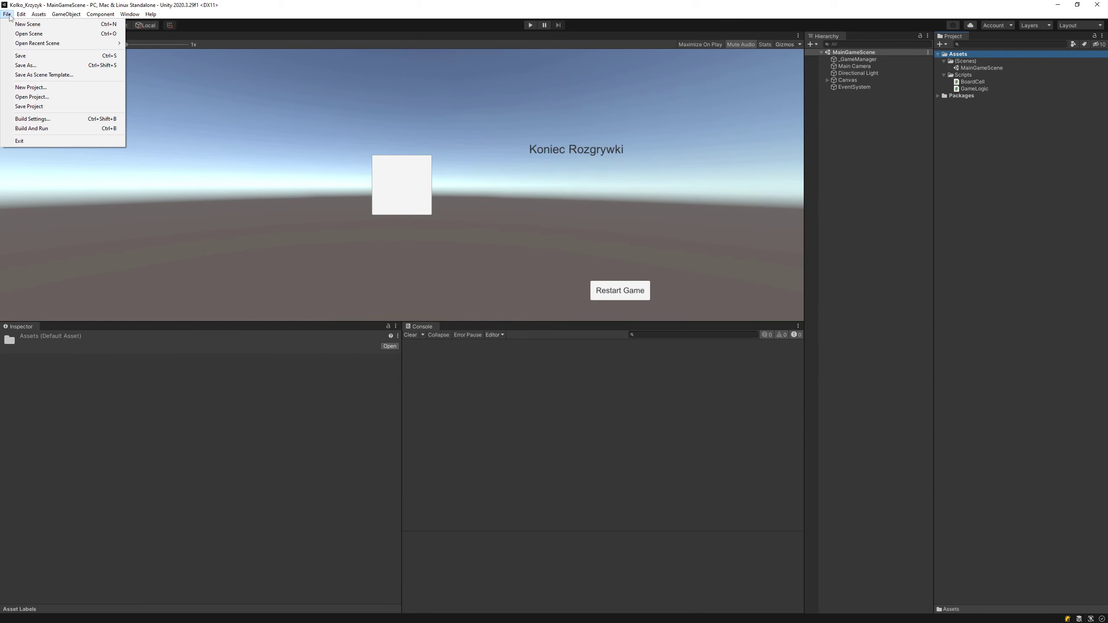
click(59, 120)
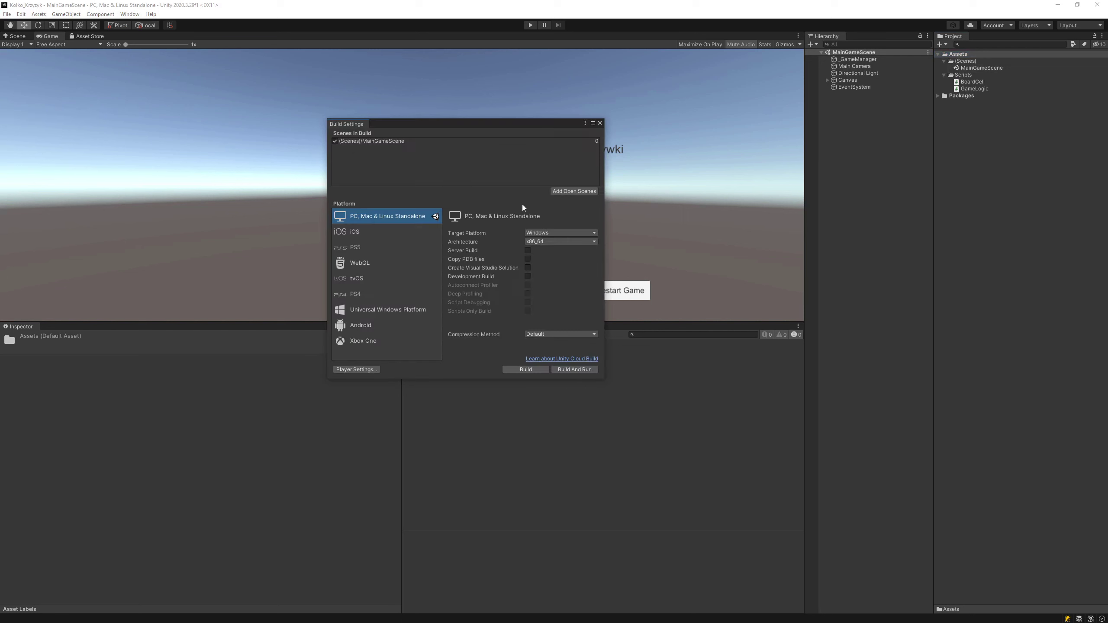
click(363, 144)
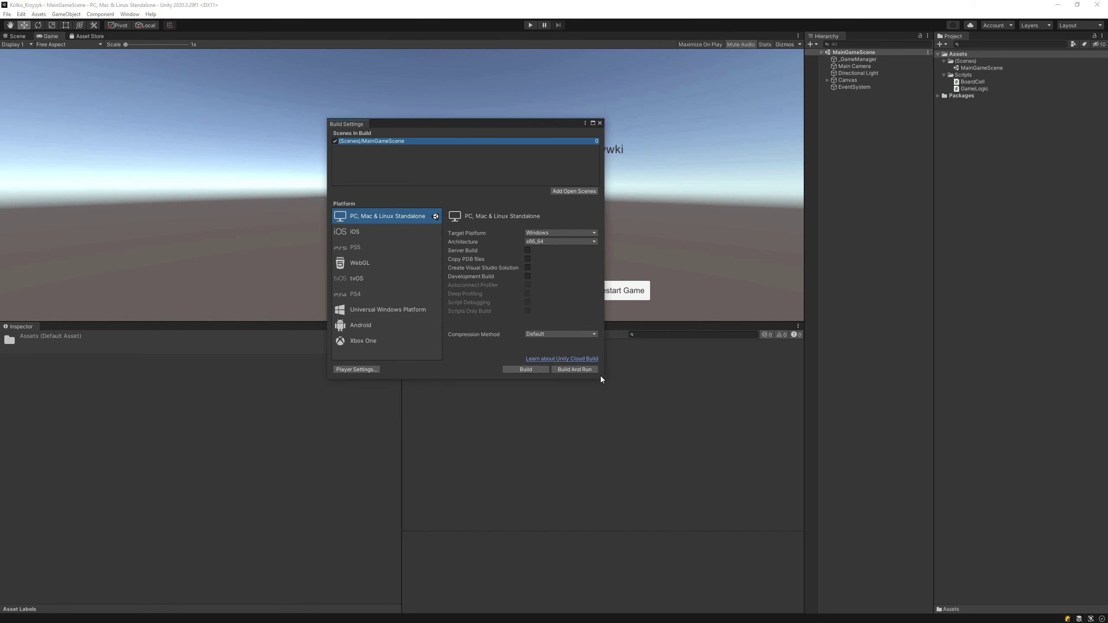
click(575, 369)
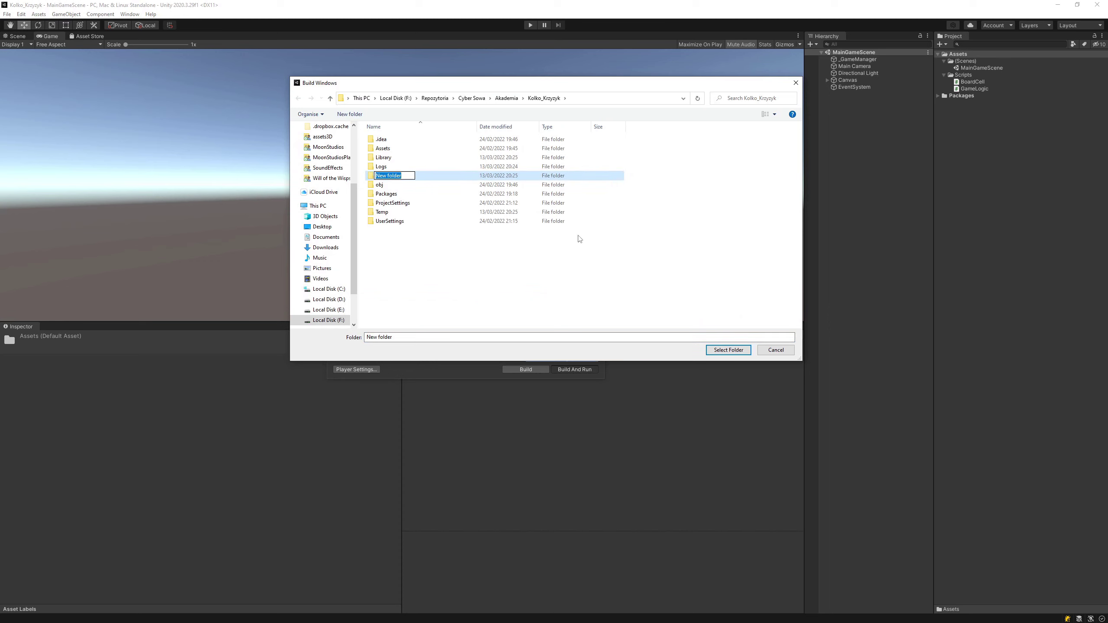
text(Builds)
key(Return)
key(Return)
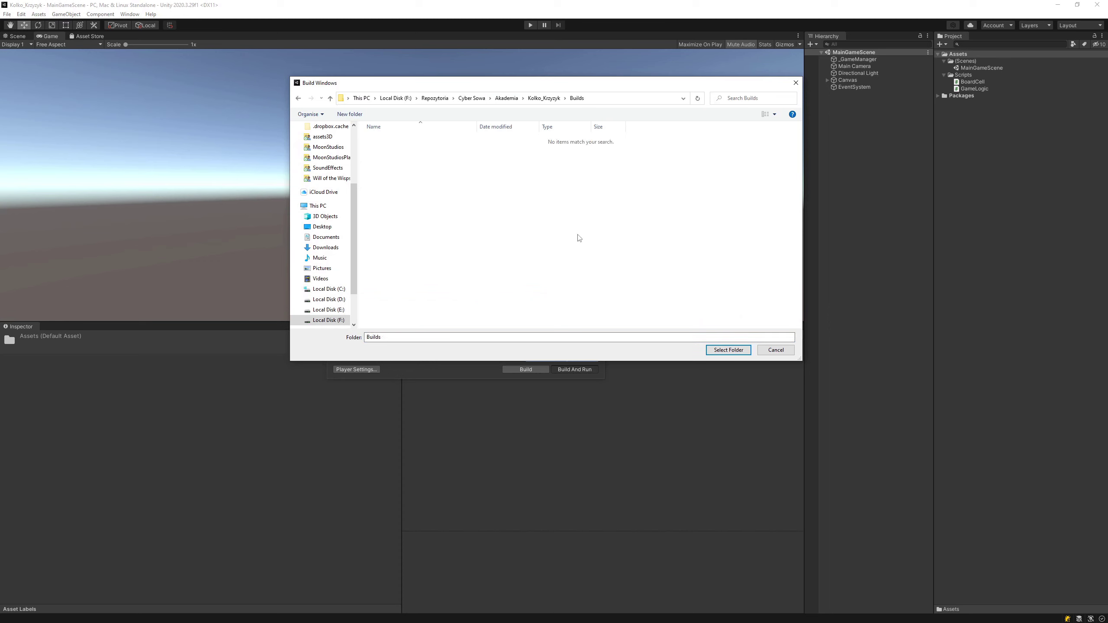
Create a subfolder named 12022_03_13_001 inside Builds and open it.
click(350, 114)
text(120)
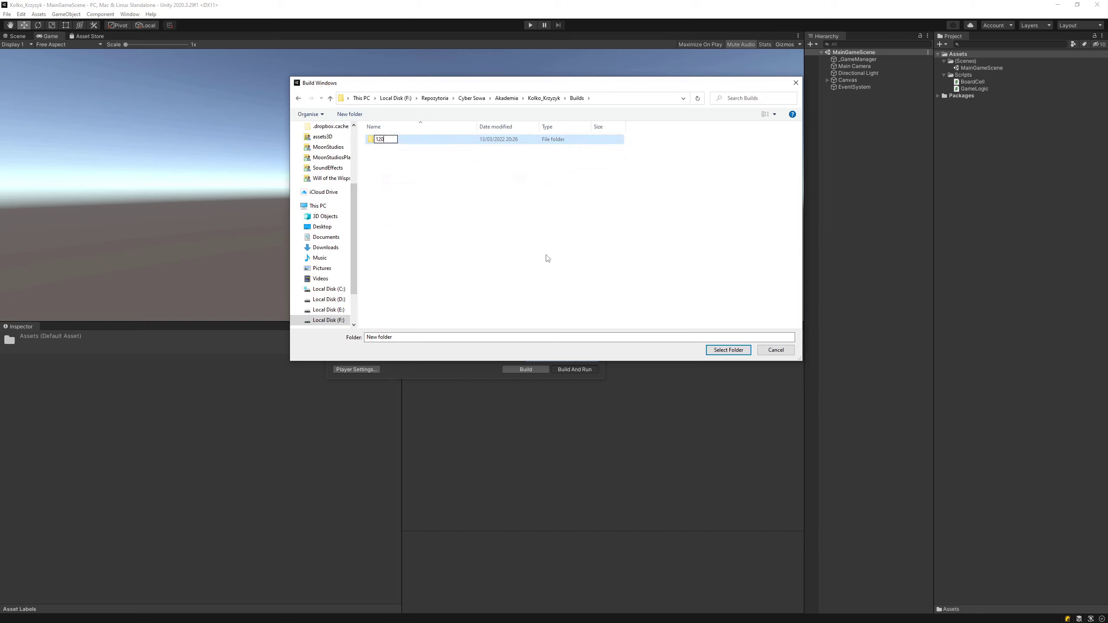
text(22_03_13_001)
key(Return)
key(Return)
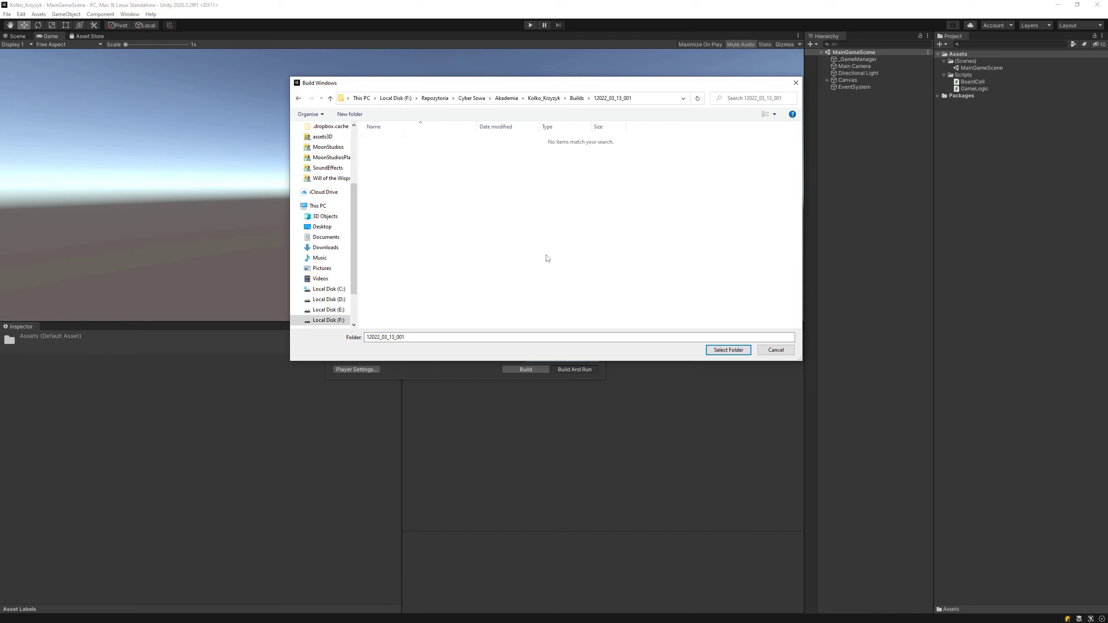
Try to use KółkoKrzyżyk as the build folder name without creating that folder.
click(491, 336)
key(shift+Left)
key(shift+Left)
key(shift+Left)
key(shift+Left)
key(shift+Left)
key(shift+Left)
key(shift+Left)
key(shift+Left)
key(shift+Left)
key(shift+Left)
key(shift+Left)
key(shift+Left)
key(shift+Left)
key(shift+Left)
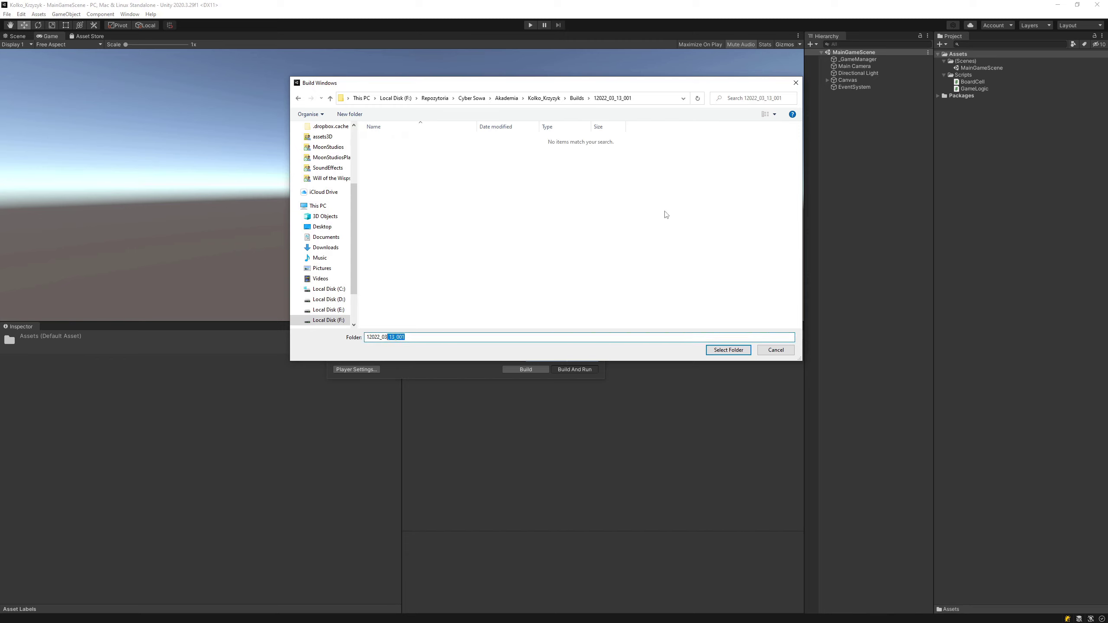
text(KółkoKrzyżyk)
key(Return)
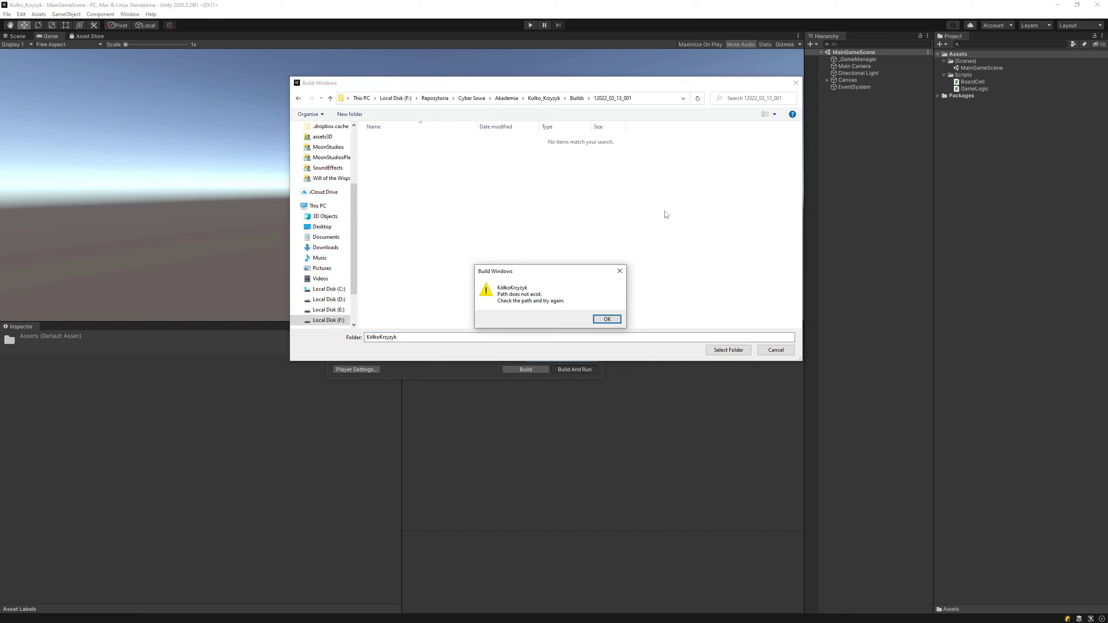
key(Return)
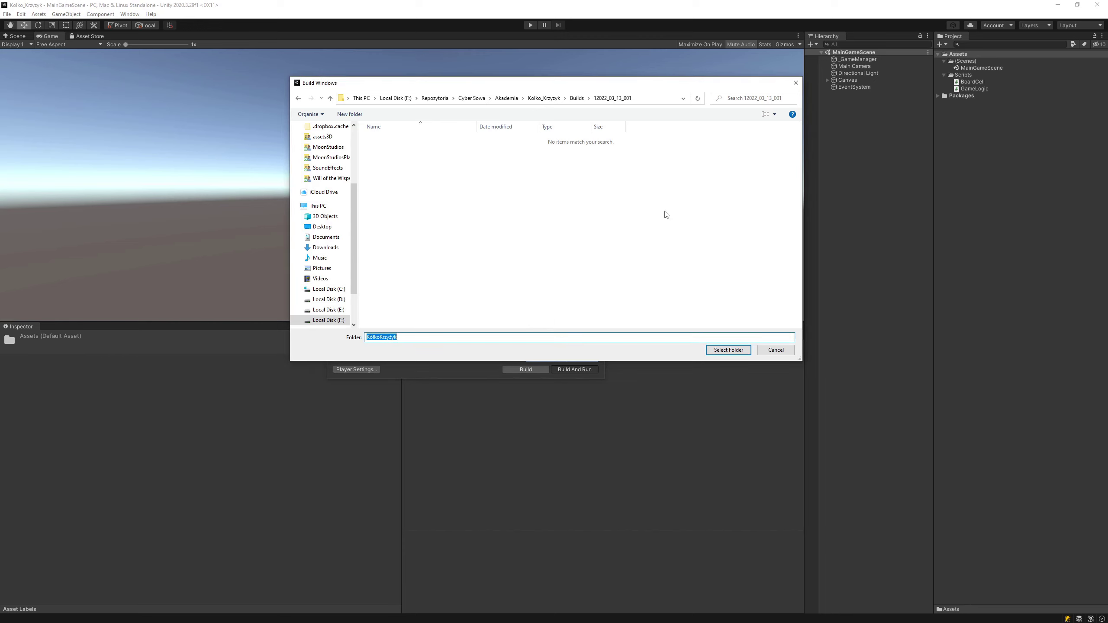
click(664, 212)
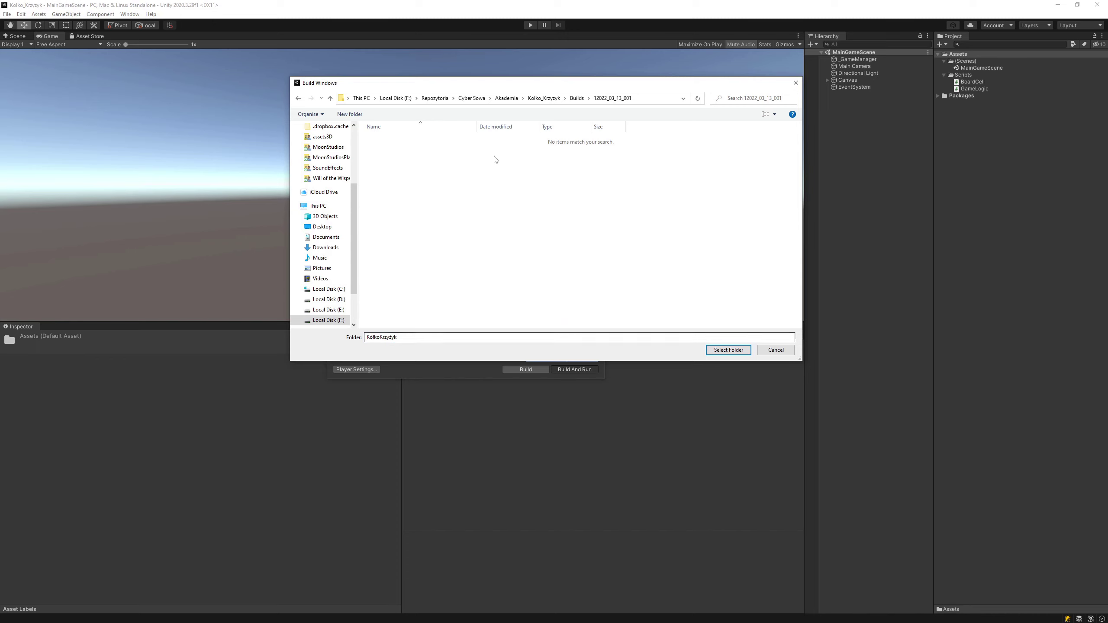
double_click(392, 336)
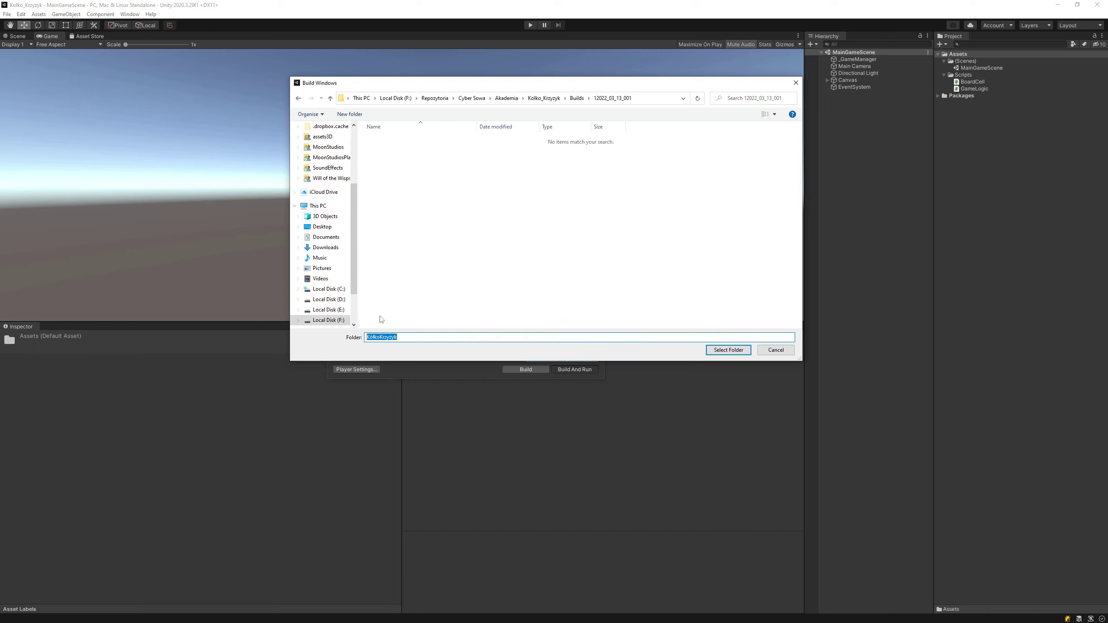
Create a KółkoKrzyżyk folder inside 12022_03_13_001 and select it as the build destination.
click(353, 117)
text(Kółko)
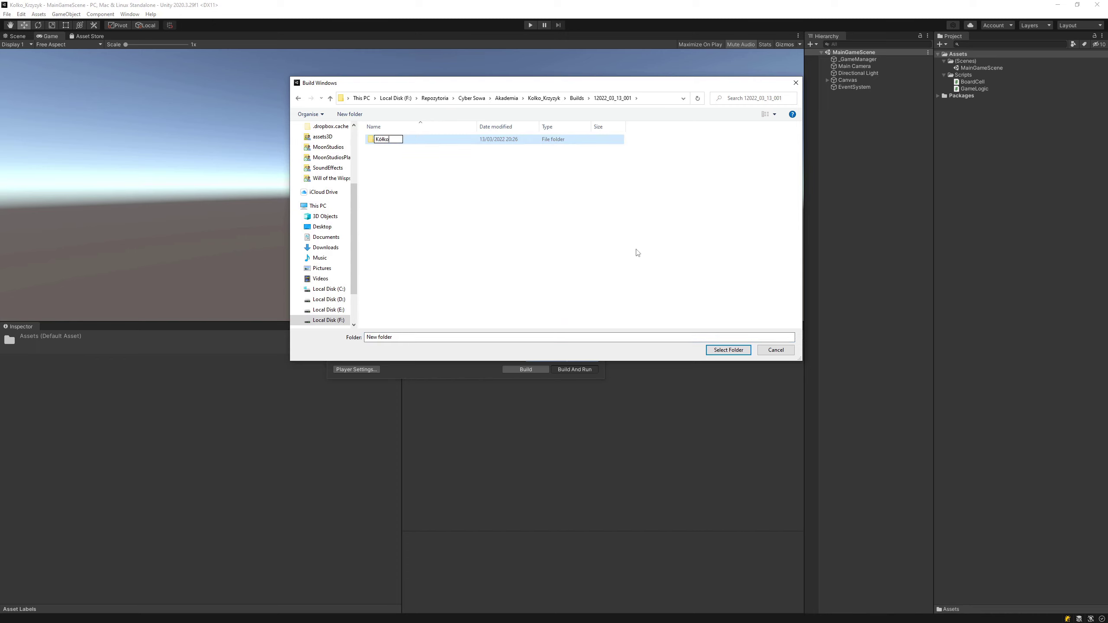
text(Krzyżyk)
key(Return)
key(Return)
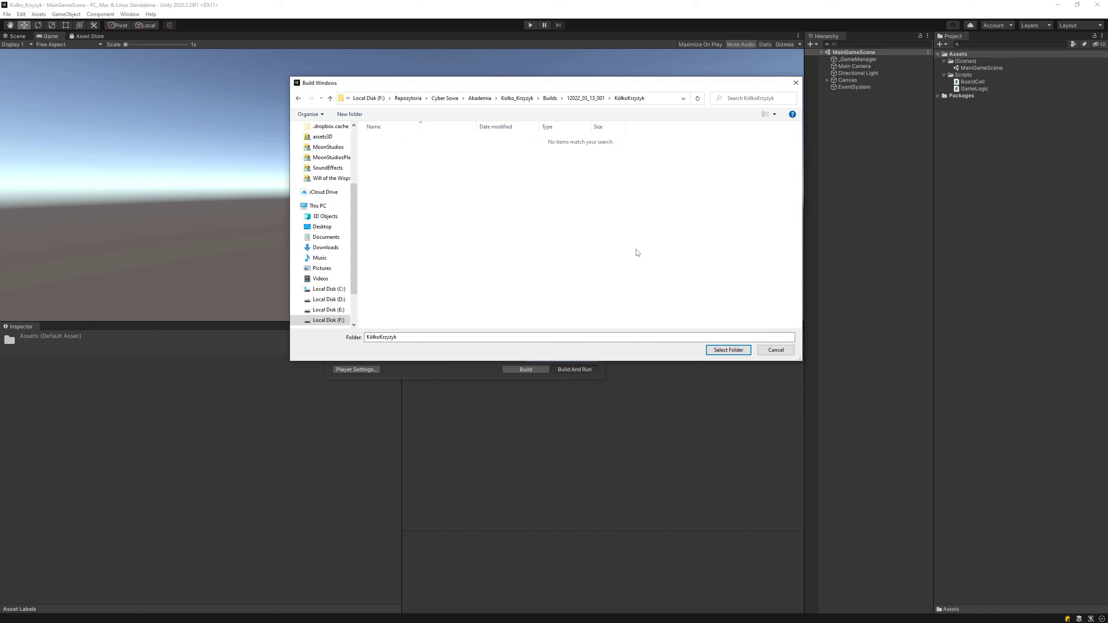
click(728, 350)
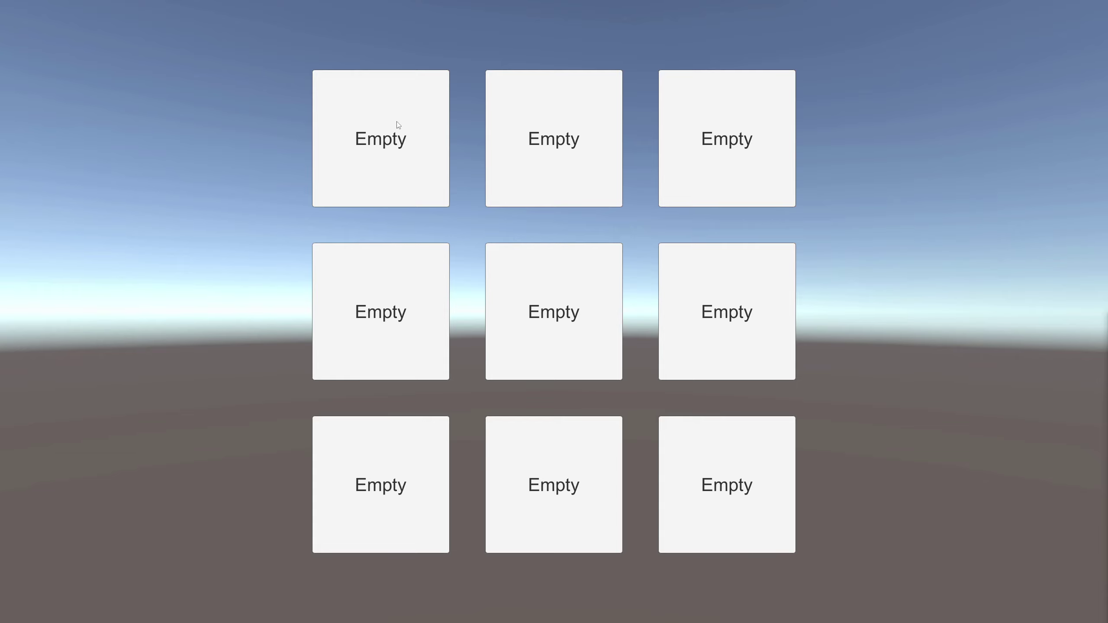
Test the built game by playing two rounds to the end, restarting the game after each one.
click(404, 189)
click(616, 135)
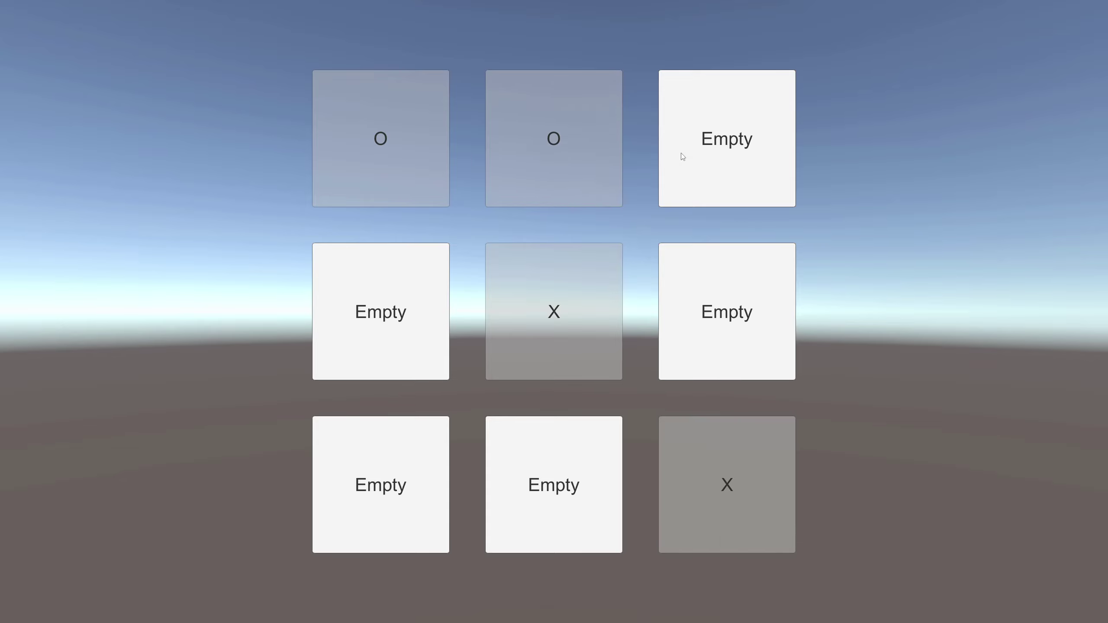
click(705, 156)
click(1012, 564)
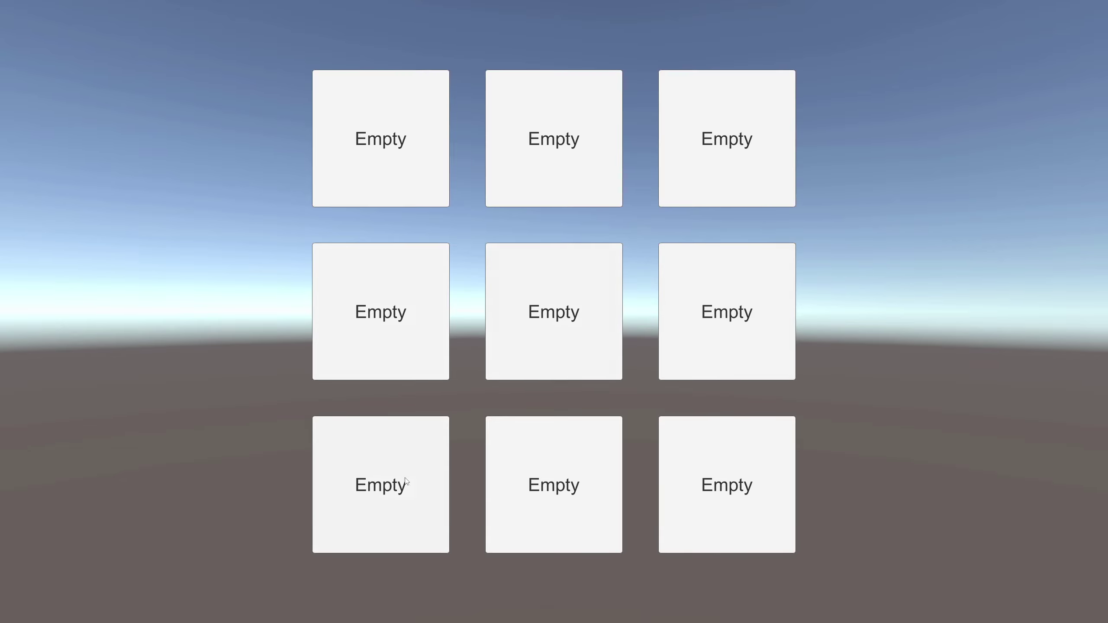
click(399, 482)
click(384, 328)
click(528, 179)
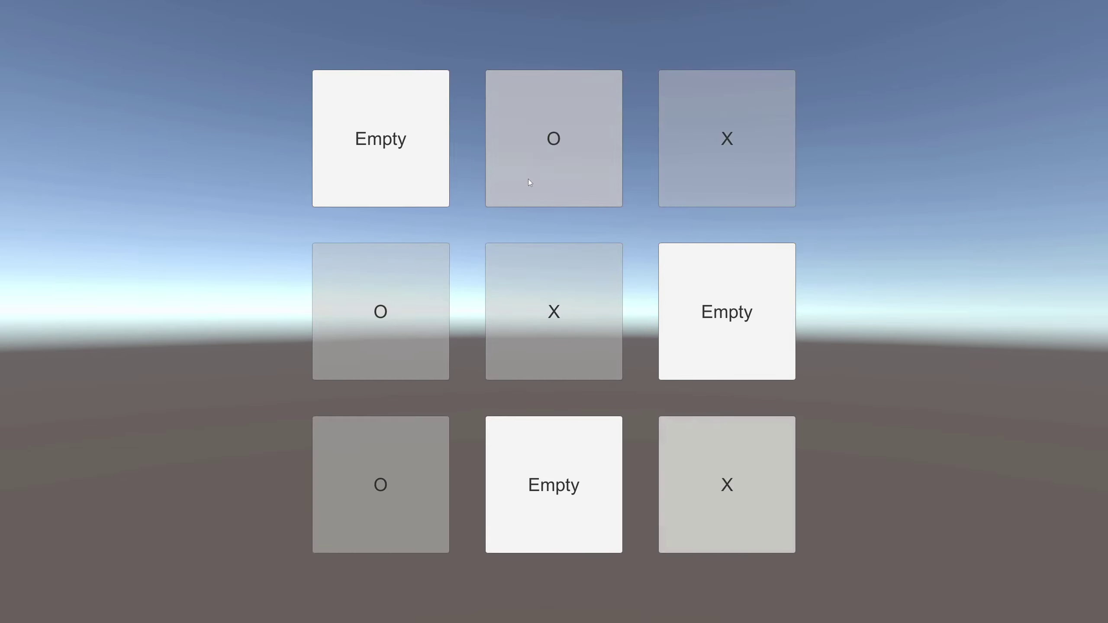
click(734, 299)
click(1003, 548)
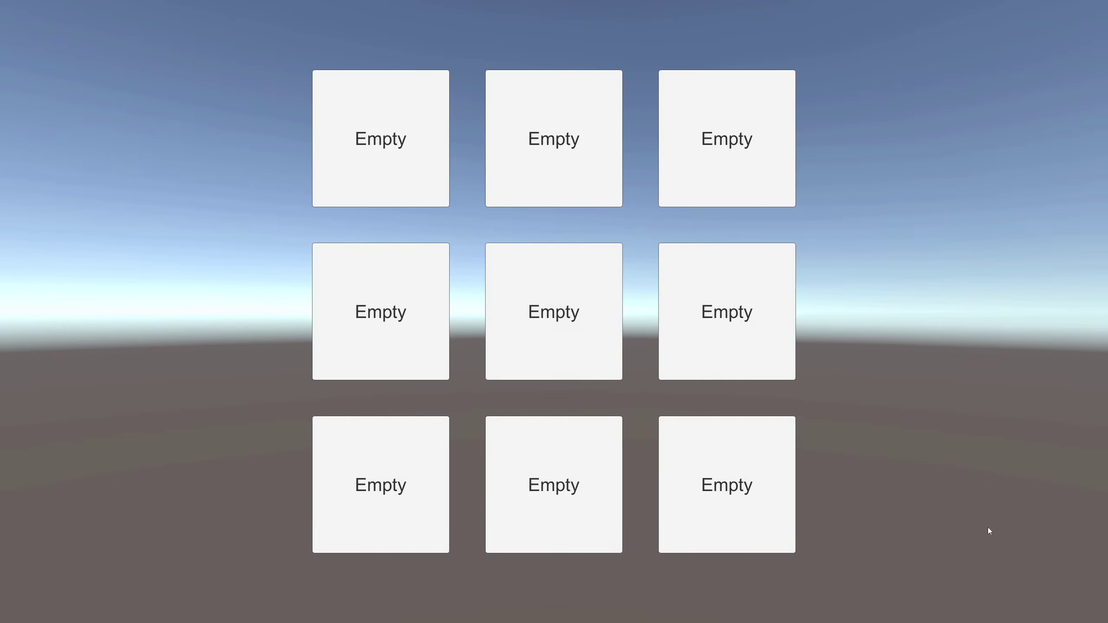
Play a third round in the built game, restart the board, and close the game.
click(567, 480)
click(681, 266)
click(687, 140)
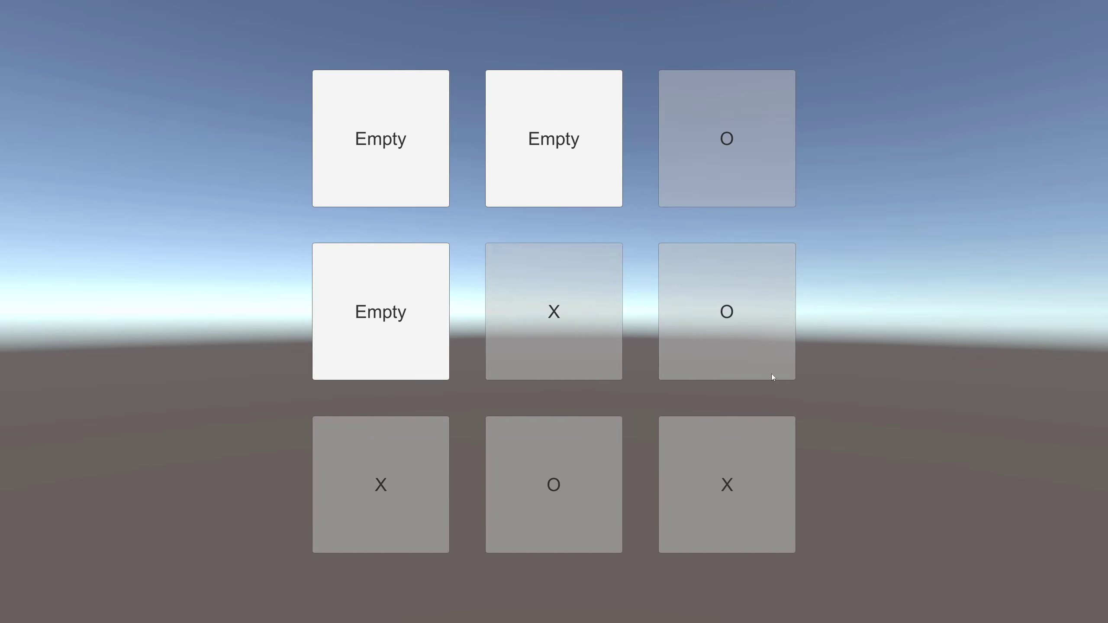
click(544, 170)
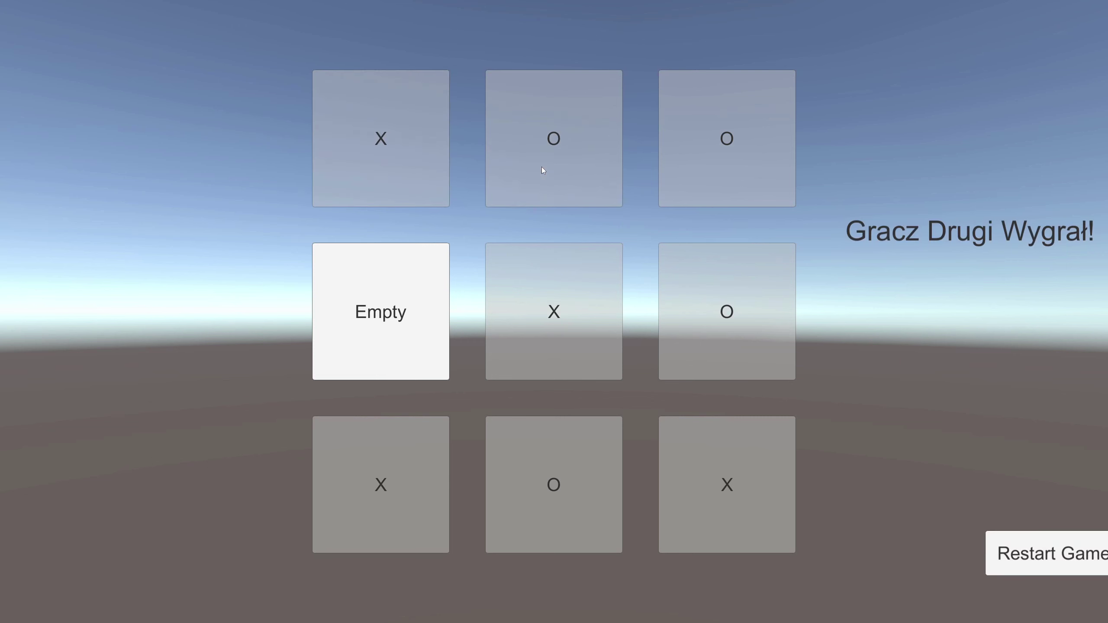
click(1009, 563)
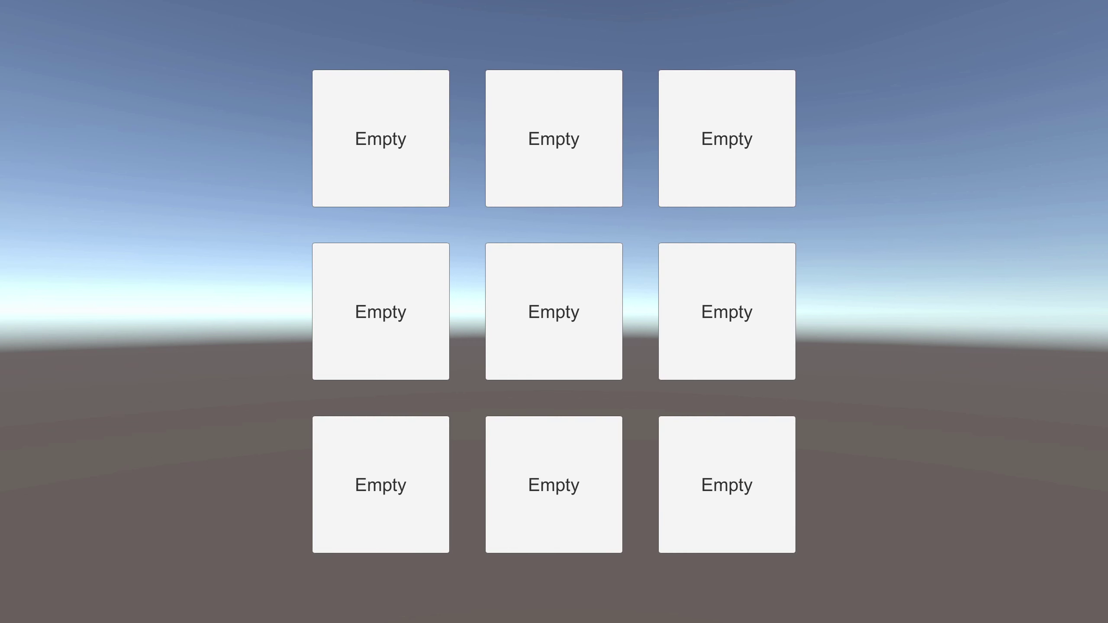
key(alt+F4)
In the Player settings, set the company name to Akademia CyberSowa and the version to 0.1.
click(365, 369)
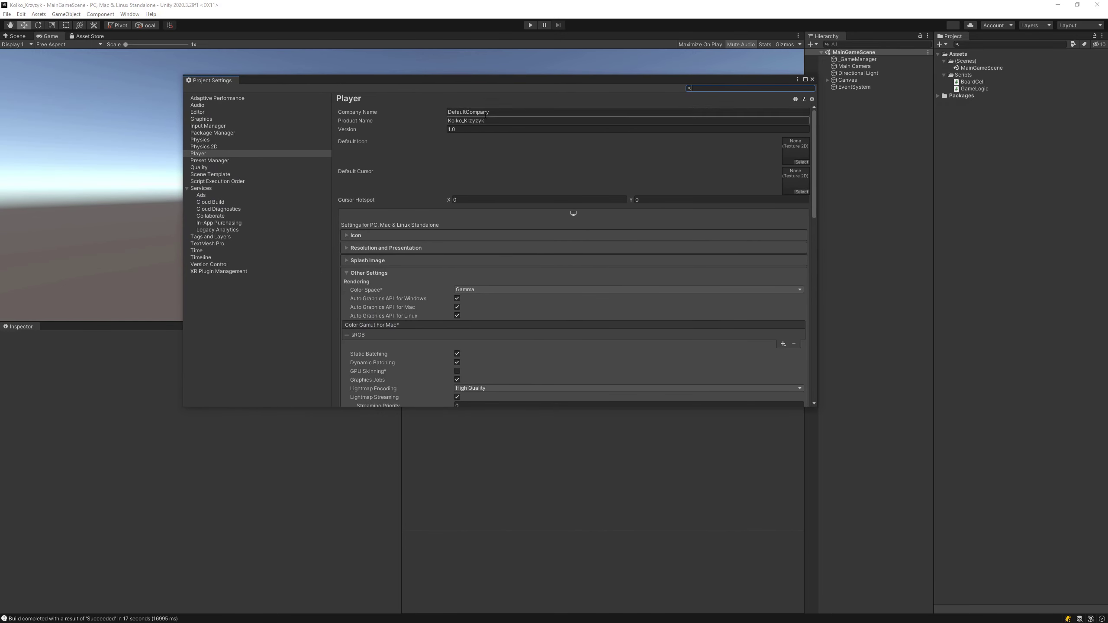
click(516, 111)
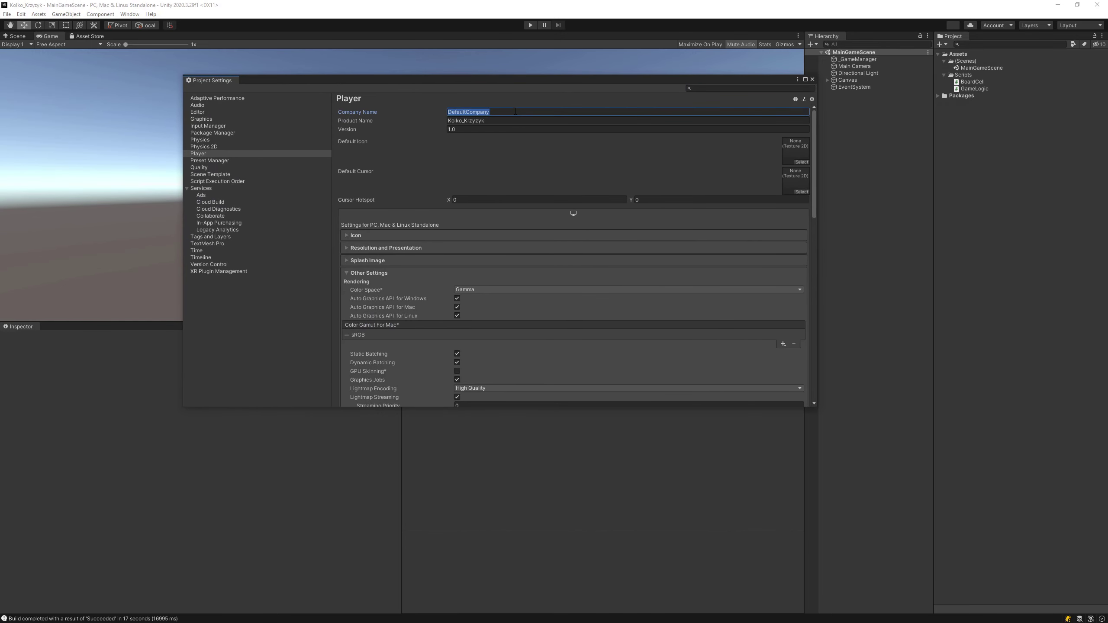
text(Akademia CyberSowa)
click(477, 131)
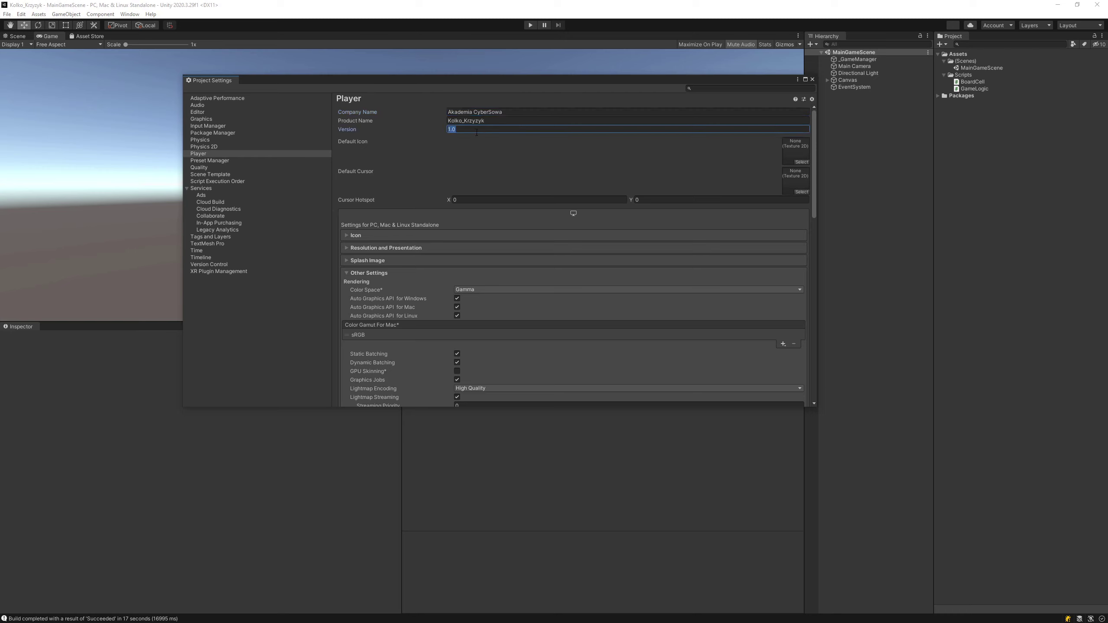
text(0.1)
click(490, 123)
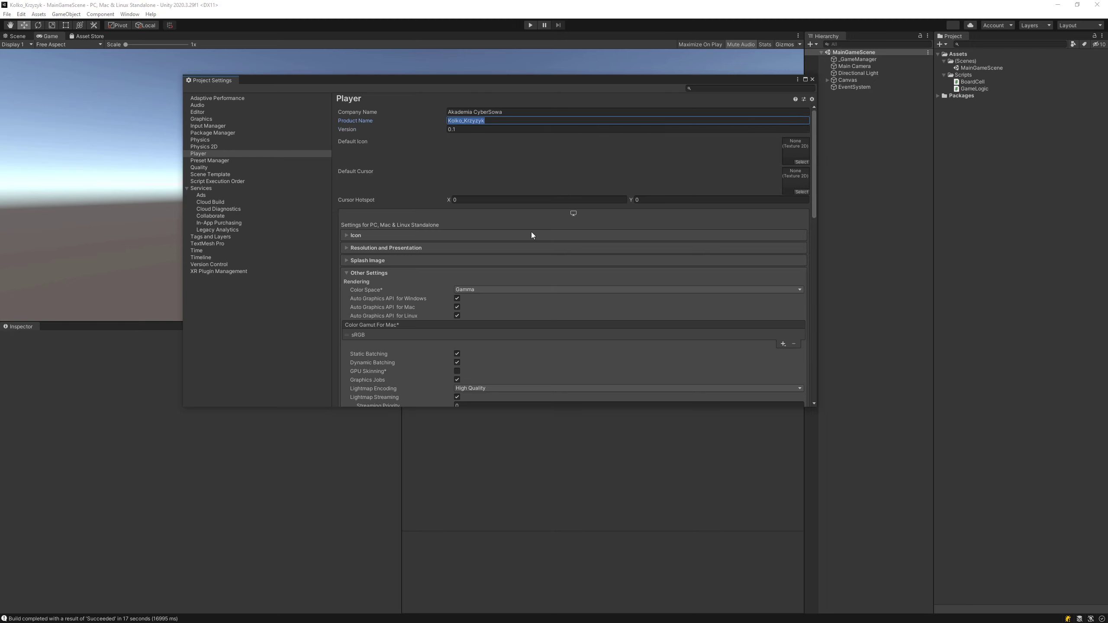
Try Maximized Window and Windowed as the fullscreen mode under Resolution and Presentation, and restore Fullscreen Window.
drag(814, 183, 811, 195)
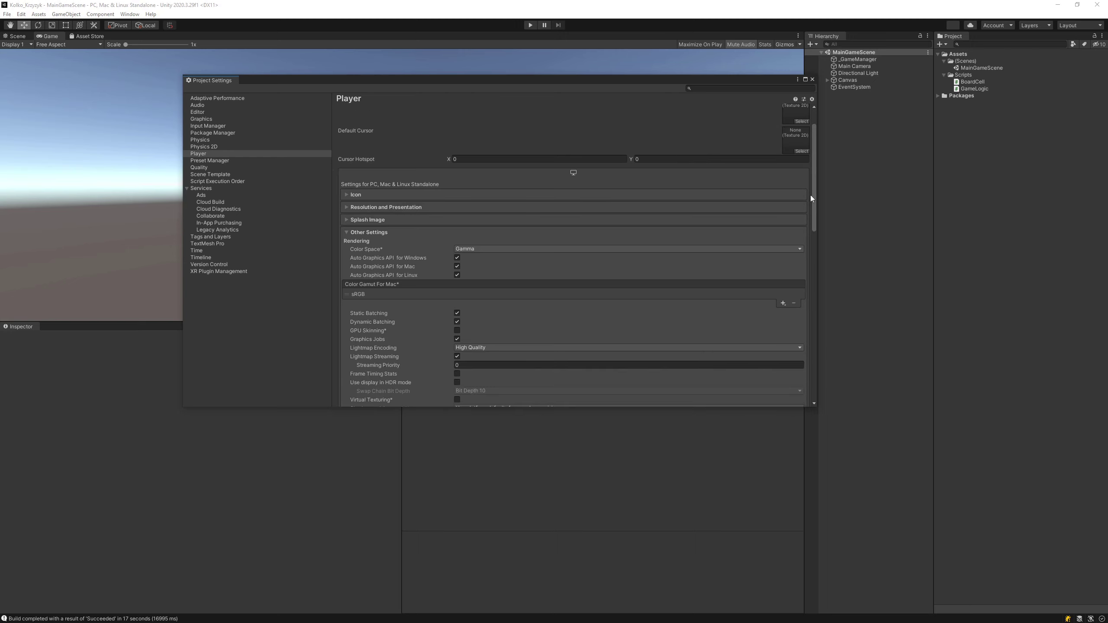
click(400, 203)
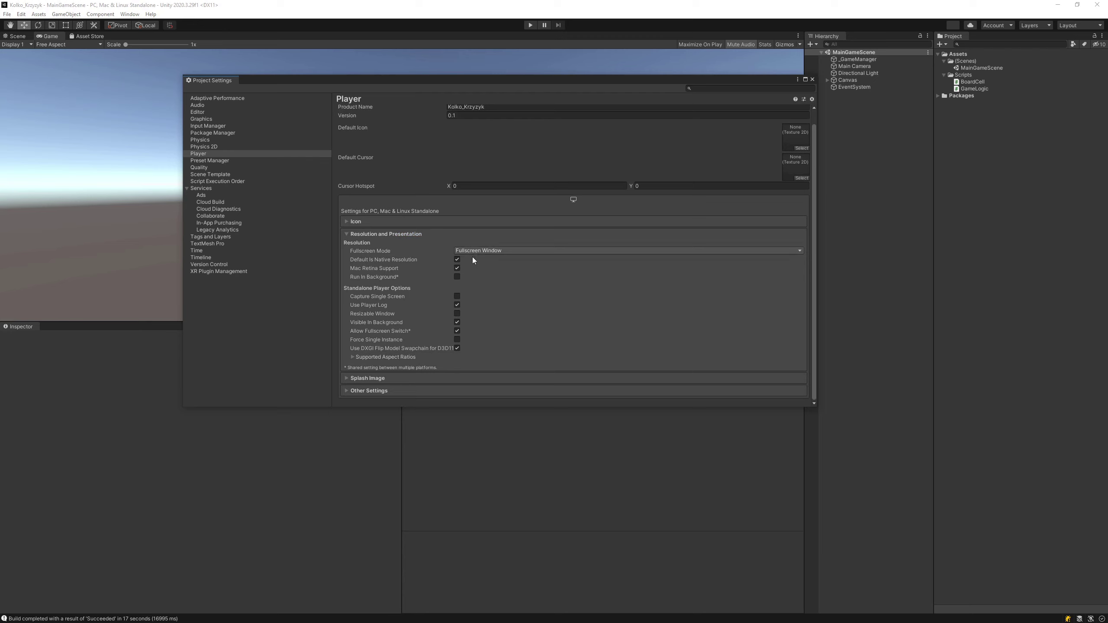
click(500, 253)
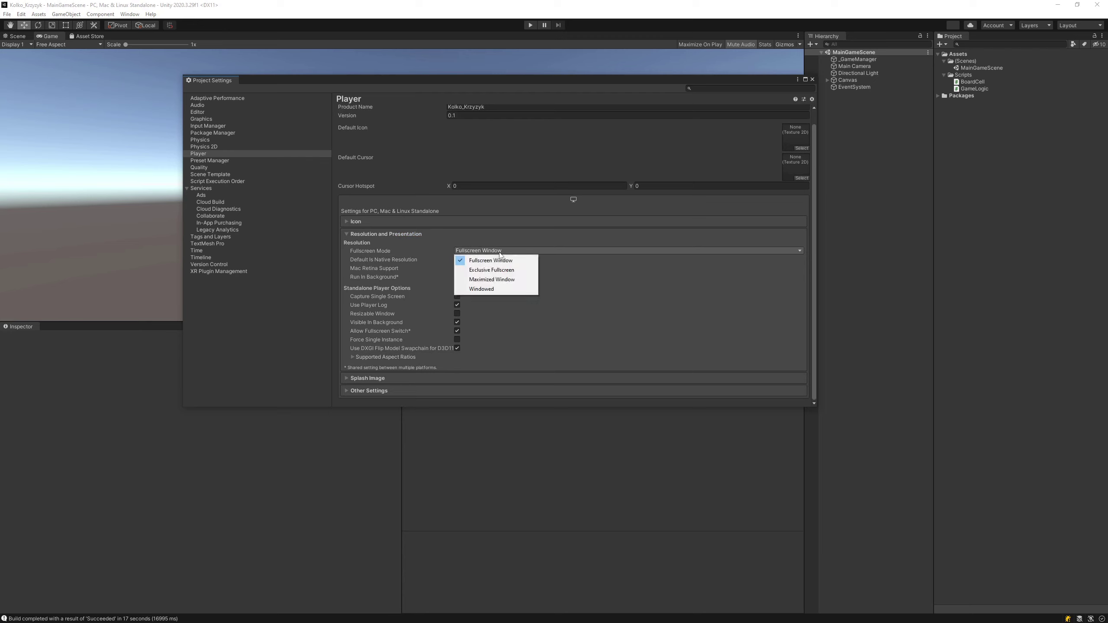
click(502, 280)
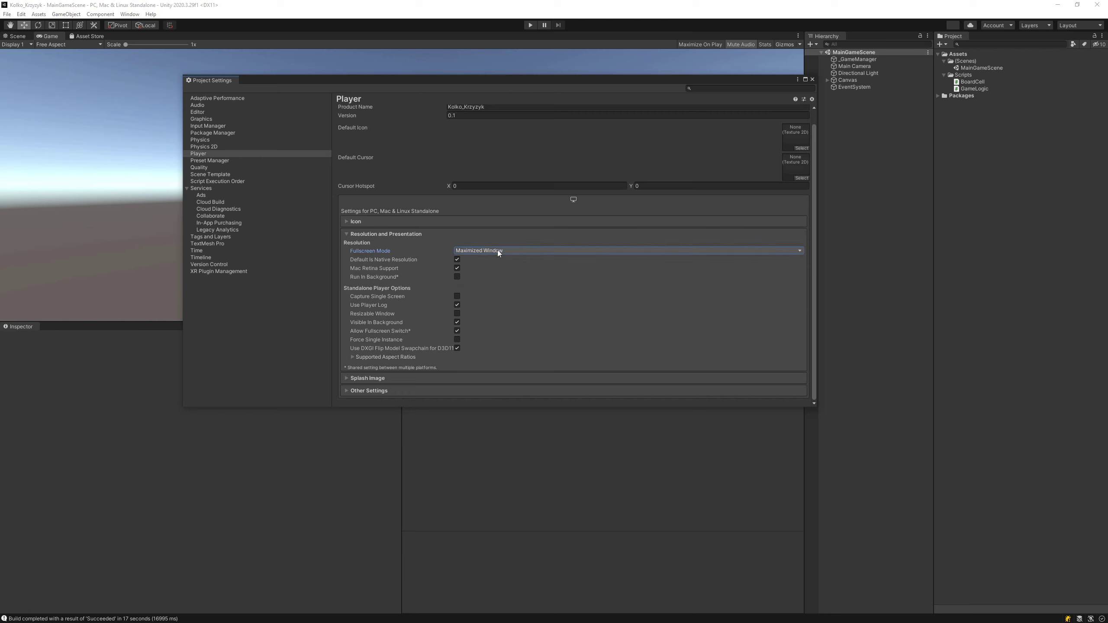
click(498, 253)
click(492, 291)
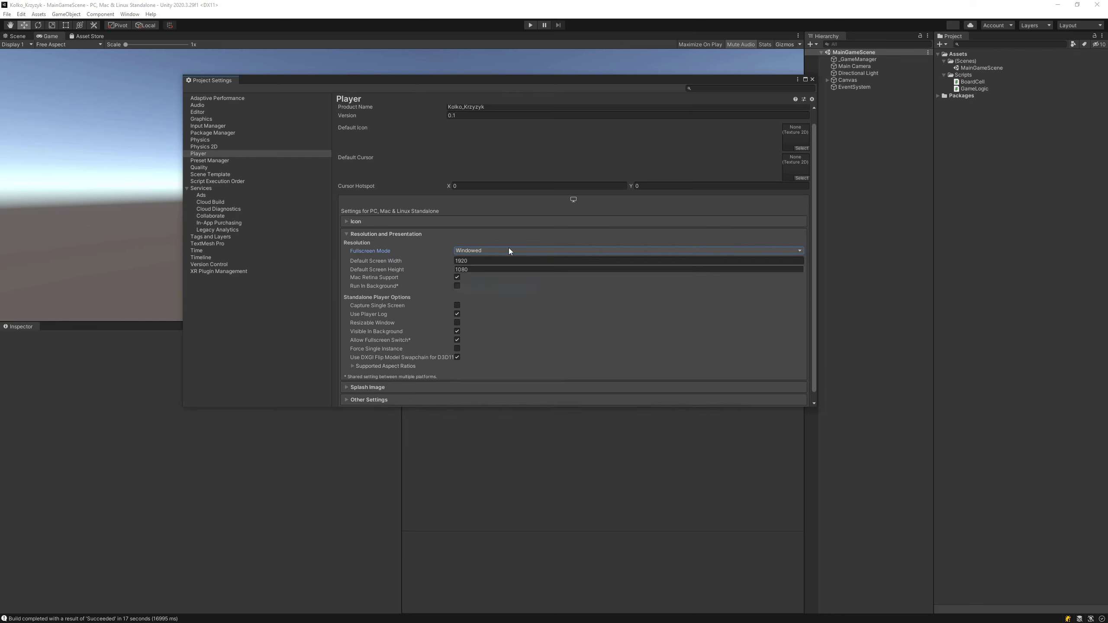
click(470, 268)
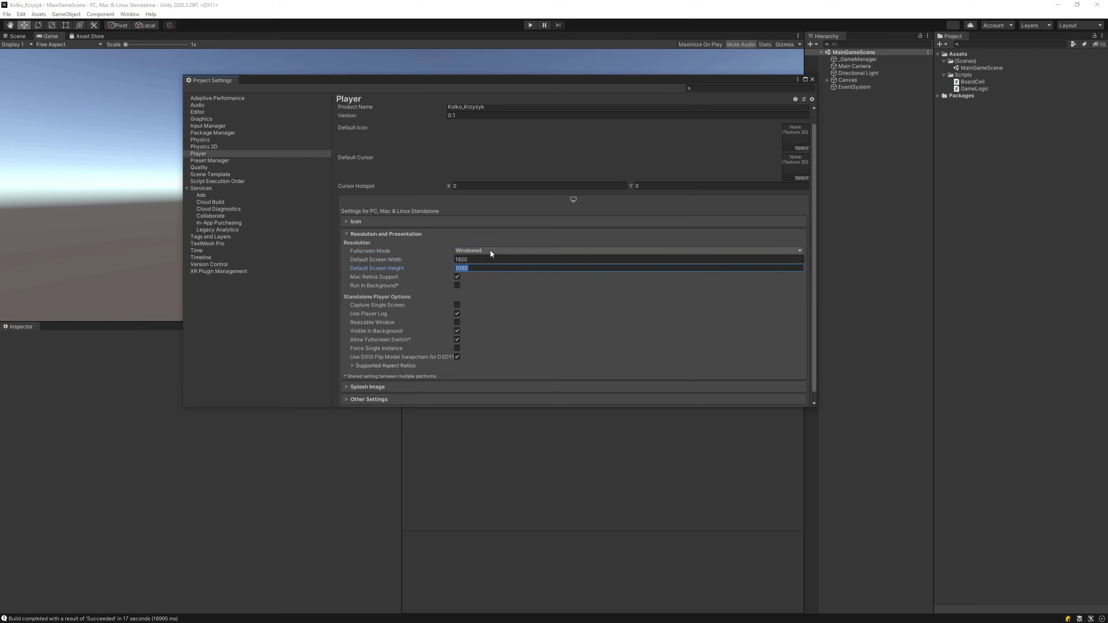
click(490, 250)
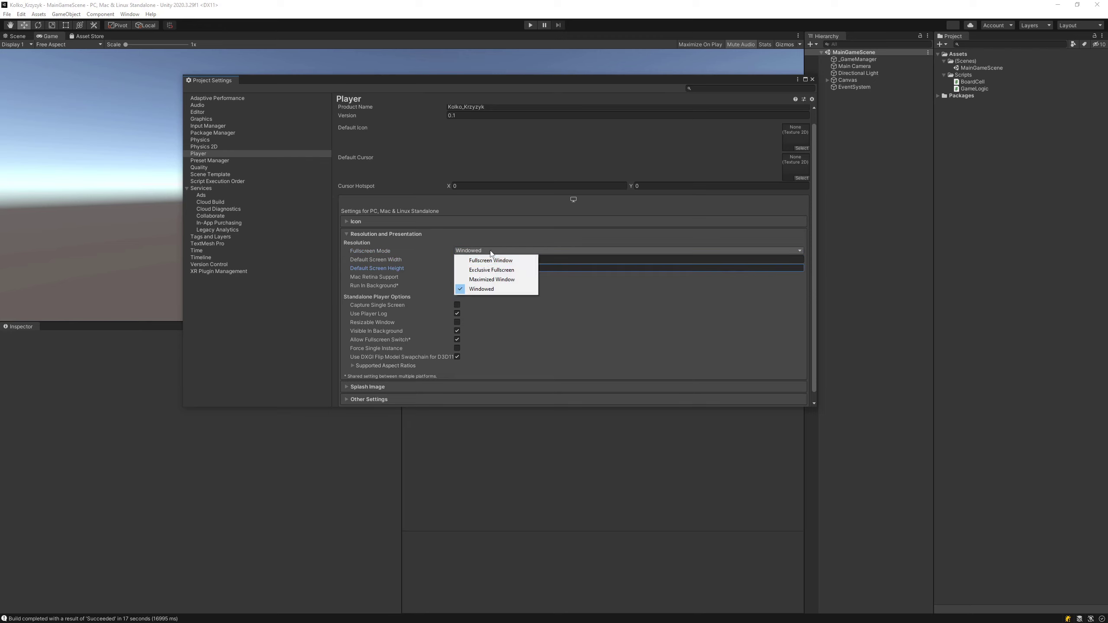
click(521, 260)
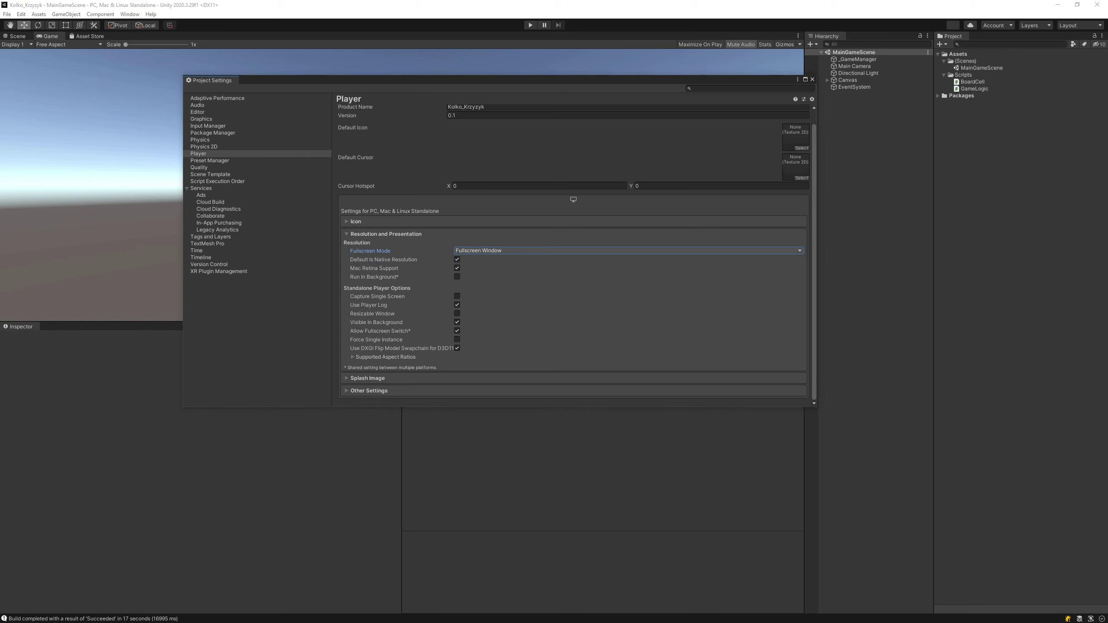
Under Splash Image, try disabling Show Splash Screen and enable it again.
click(370, 378)
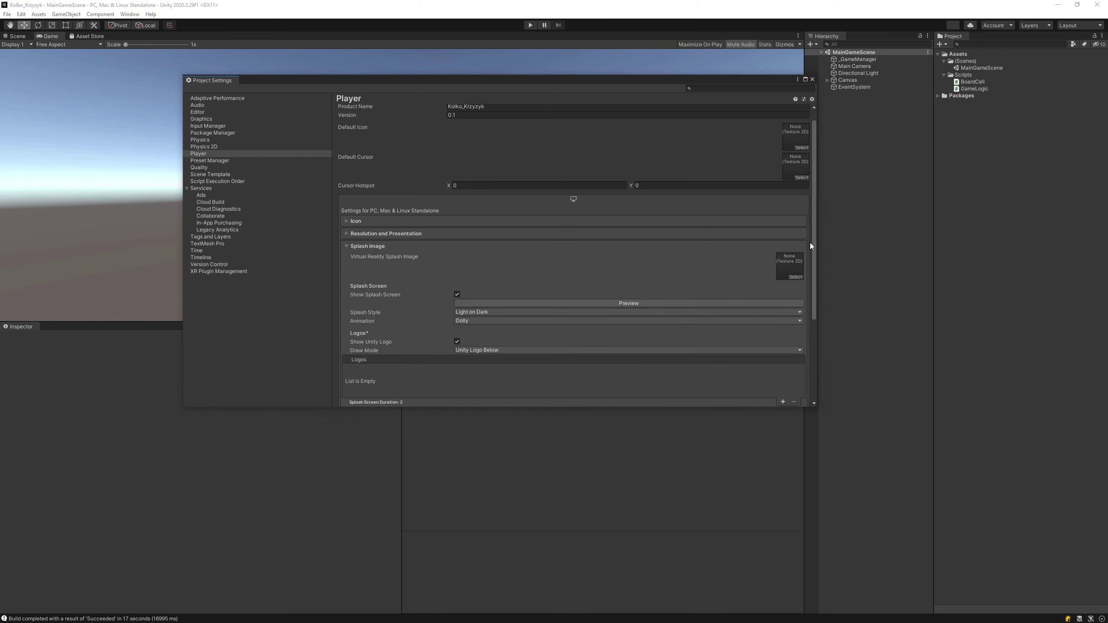
drag(813, 243, 813, 283)
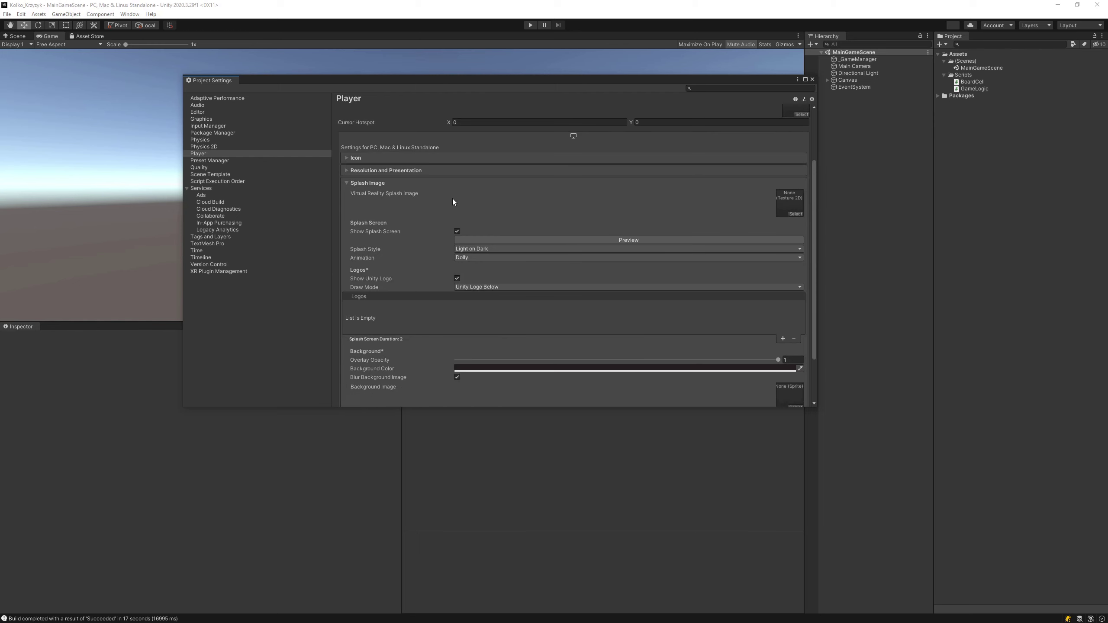
click(457, 231)
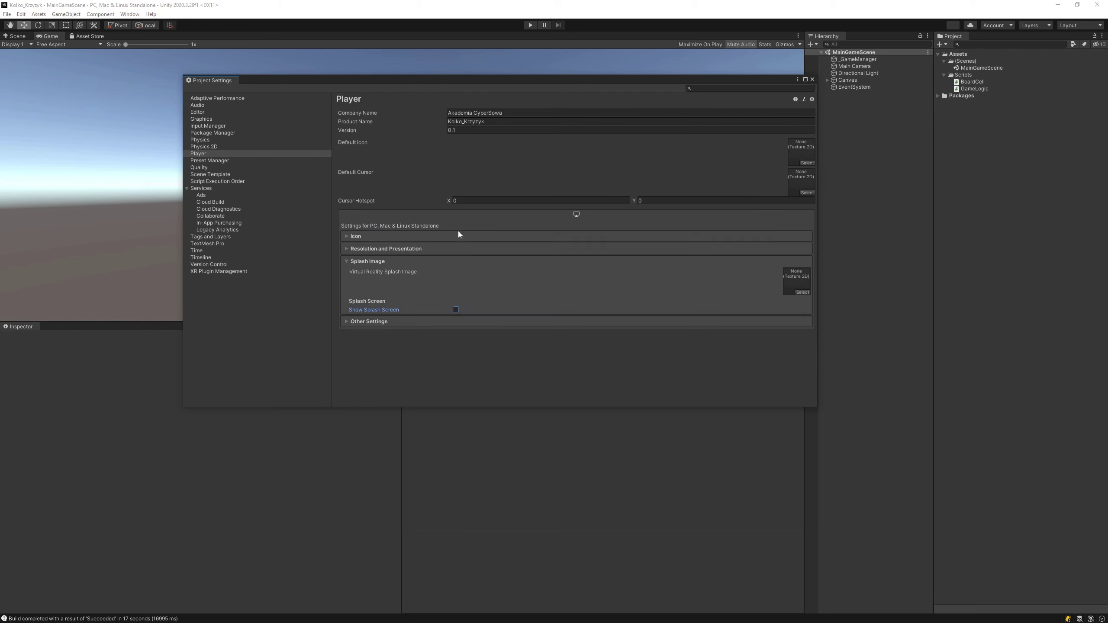
click(376, 249)
click(379, 248)
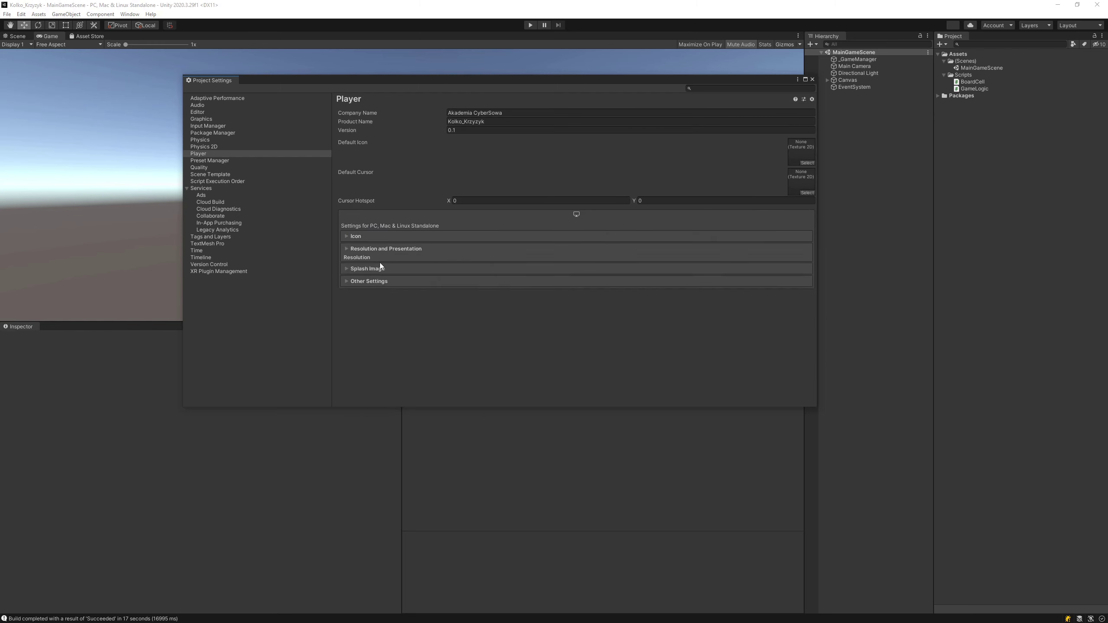
click(374, 263)
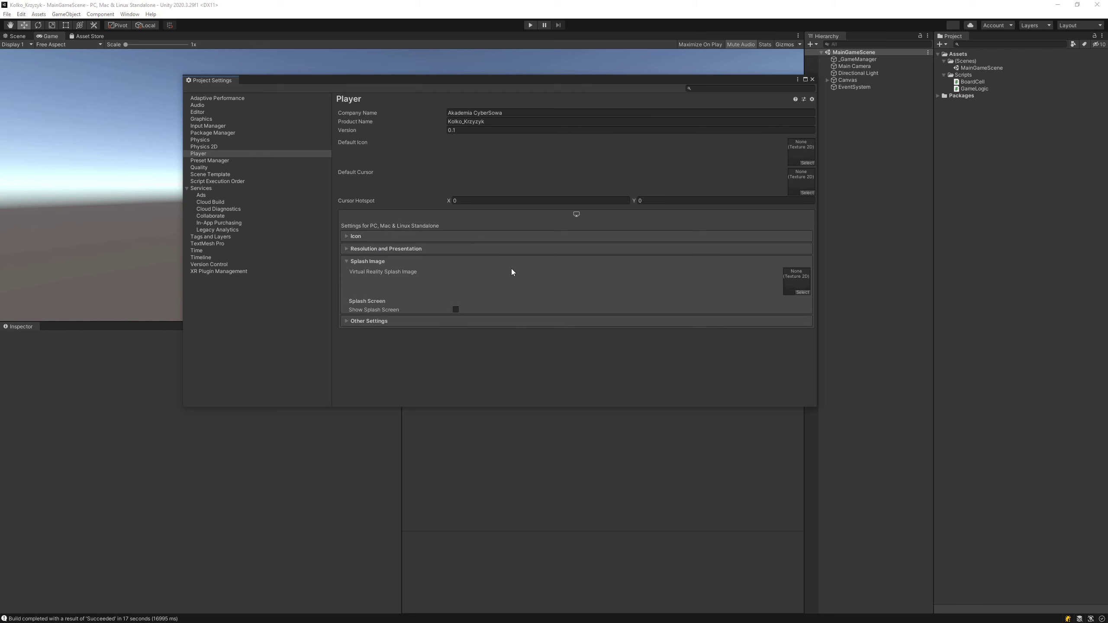
click(455, 310)
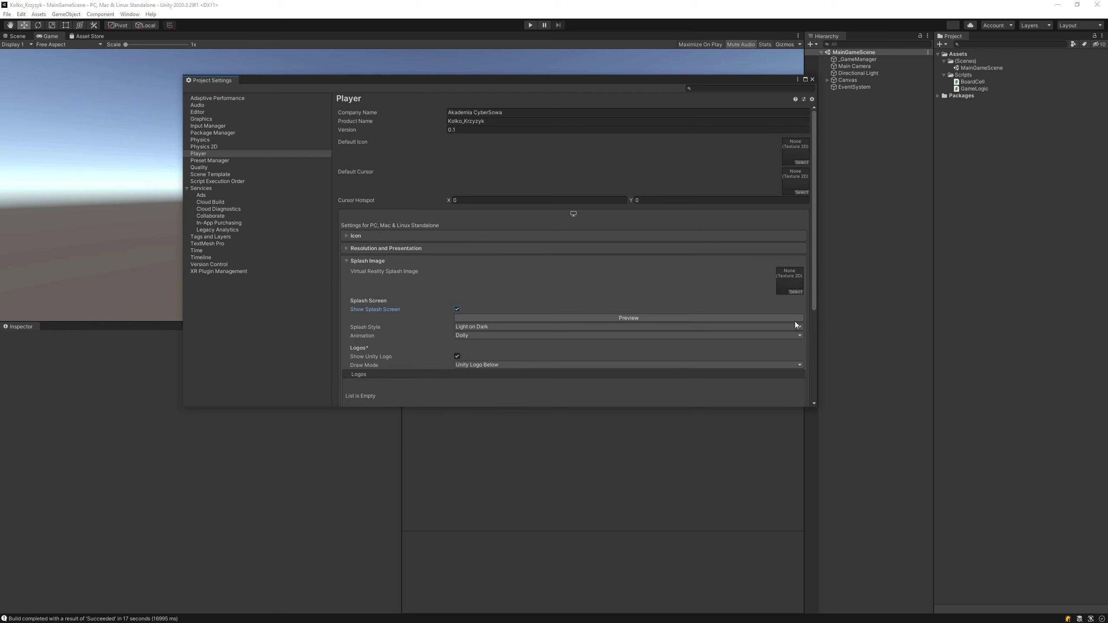
Preview the splash screen with the Project Settings and Build Settings windows moved clear of the Game view.
click(666, 318)
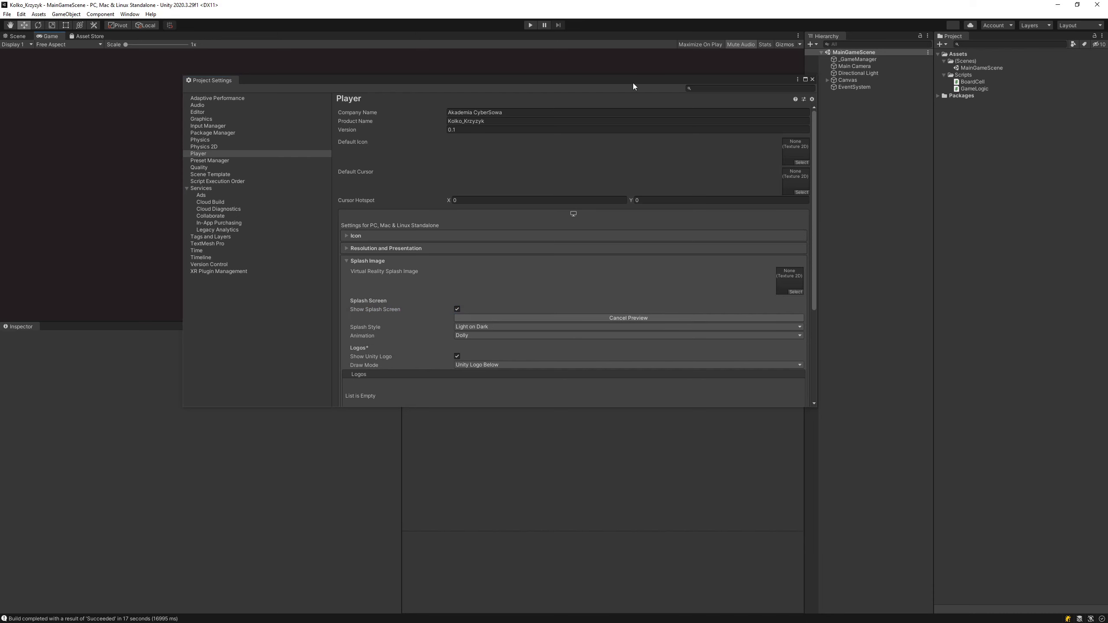
drag(633, 83, 847, 291)
drag(508, 120, 237, 341)
click(846, 525)
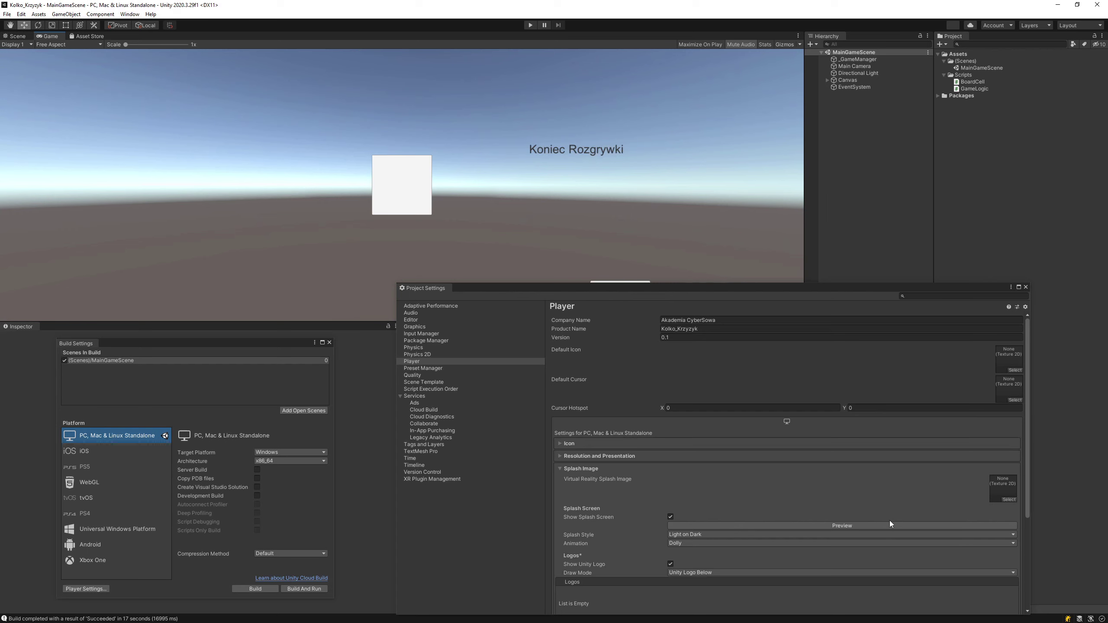
Preview the Dark on Light splash style, and restore and preview Light on Dark.
click(722, 533)
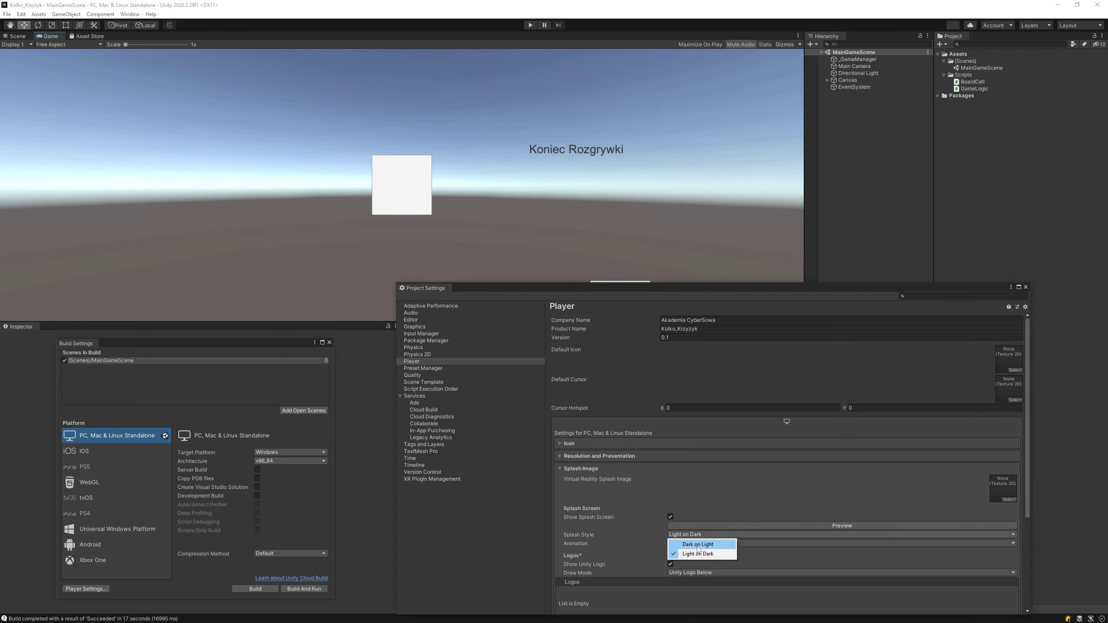
click(698, 546)
click(759, 527)
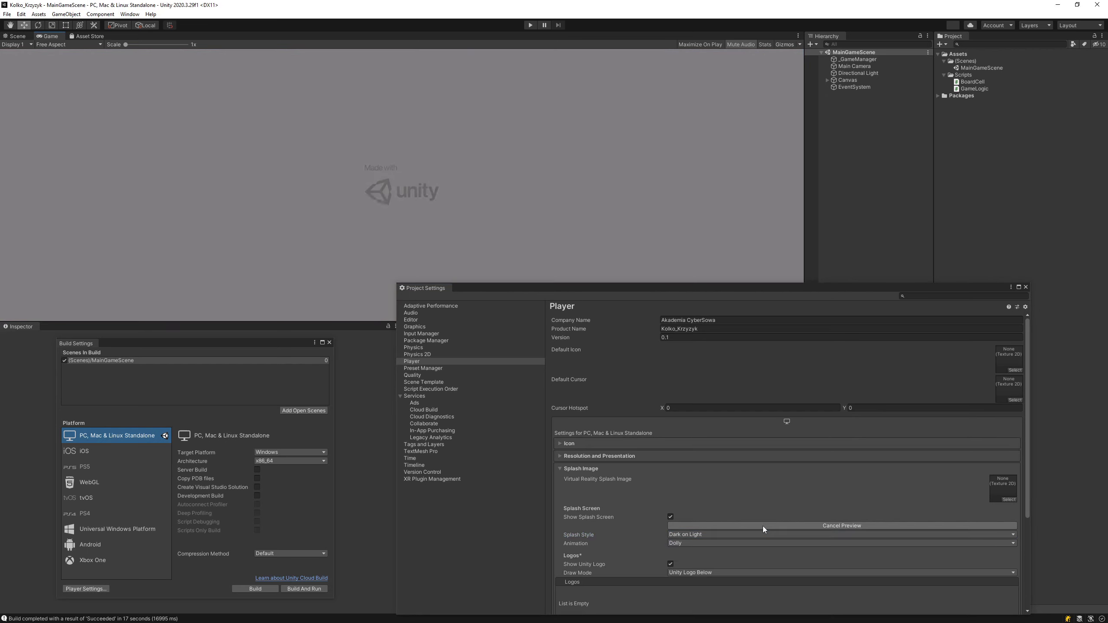
click(696, 535)
click(724, 552)
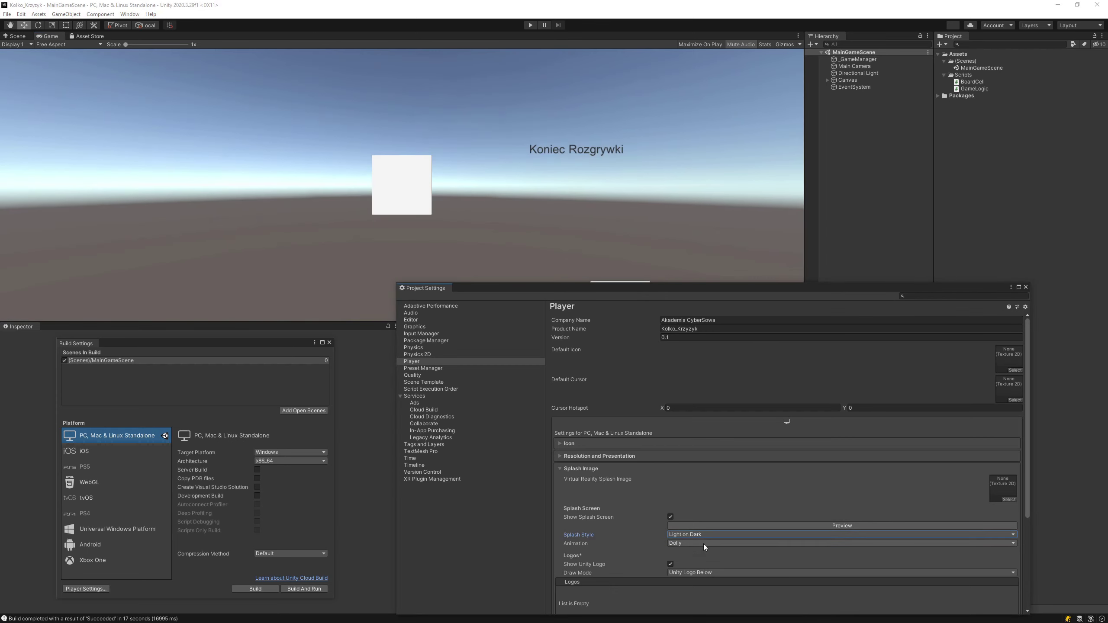
click(781, 526)
Preview the splash screen with Static animation, and restore and preview the Dolly animation.
click(719, 544)
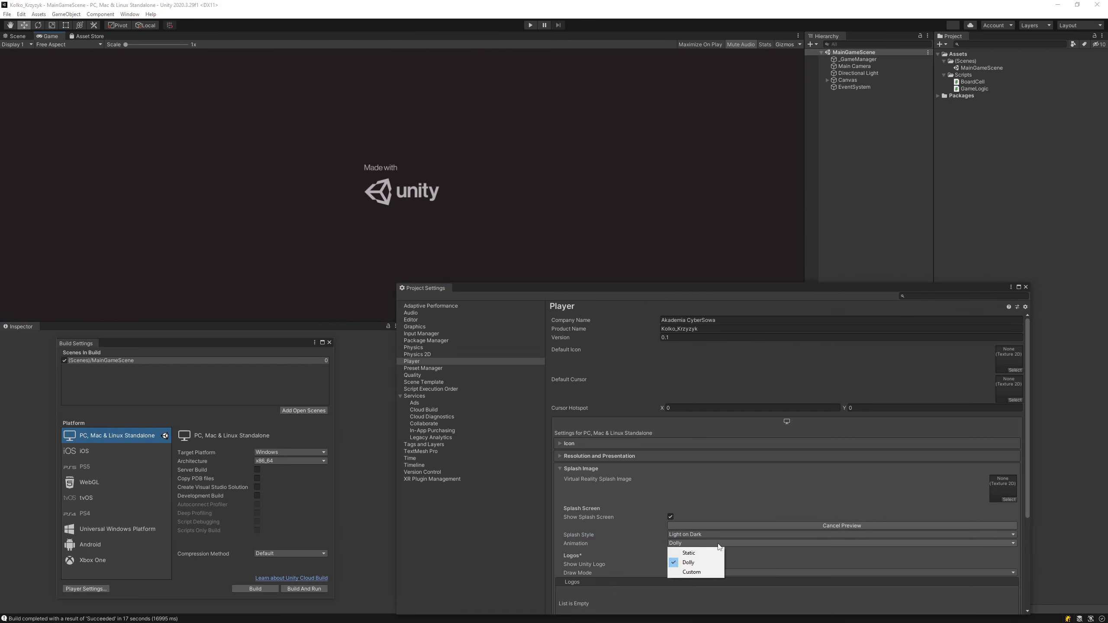
click(694, 554)
click(841, 526)
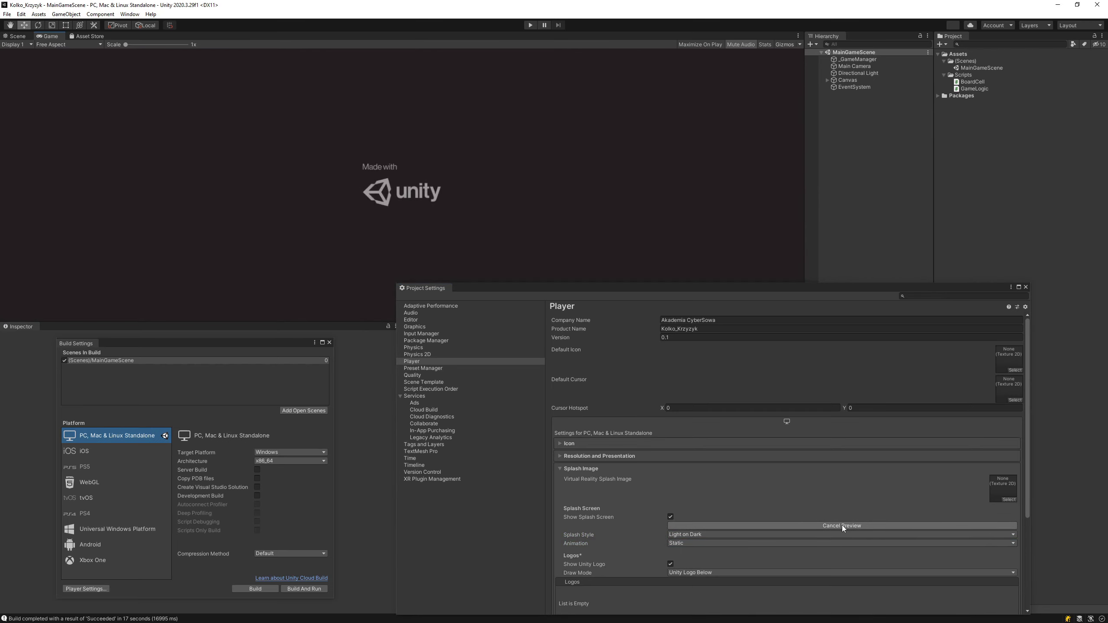
click(678, 543)
click(694, 562)
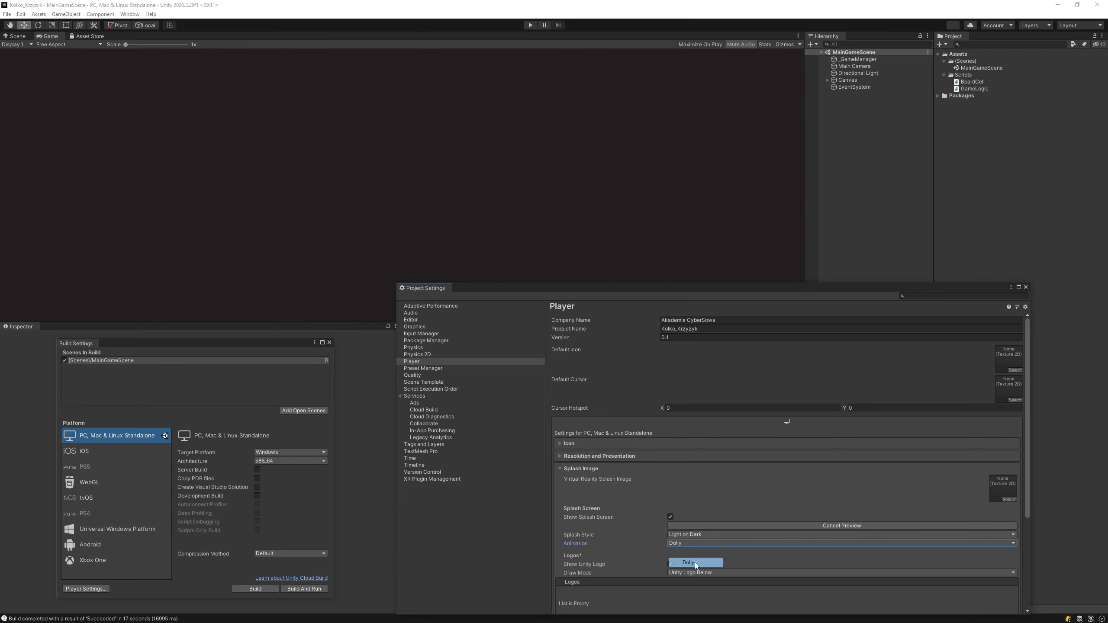
click(827, 526)
Review the splash screen's remaining logo and background settings and close Project Settings.
scroll(844, 506, down, 5)
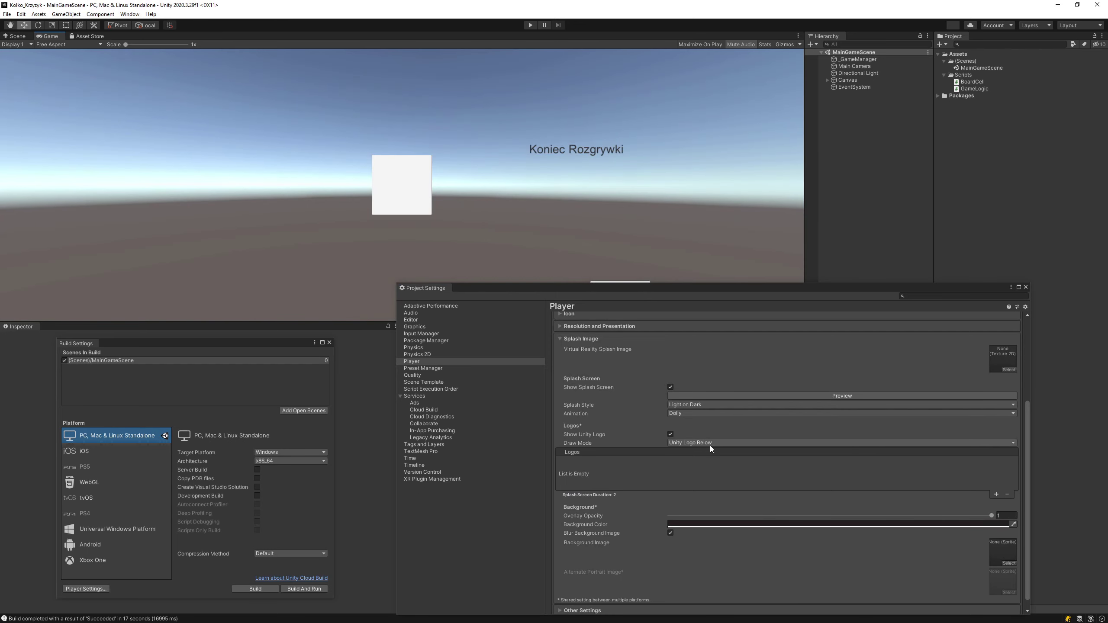
scroll(715, 450, down, 1)
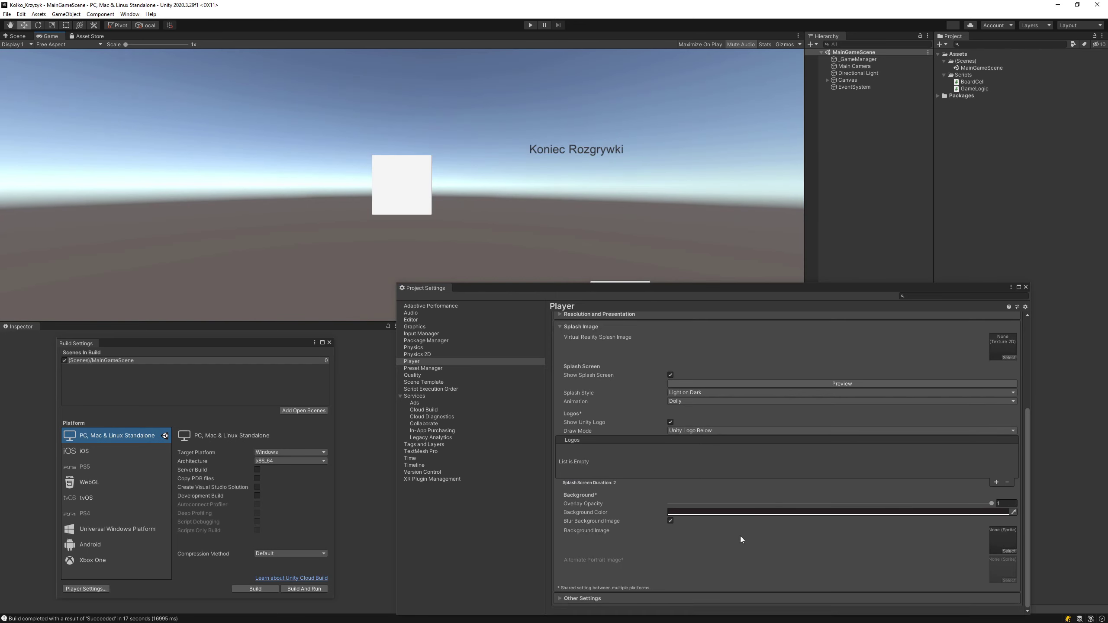
click(1026, 287)
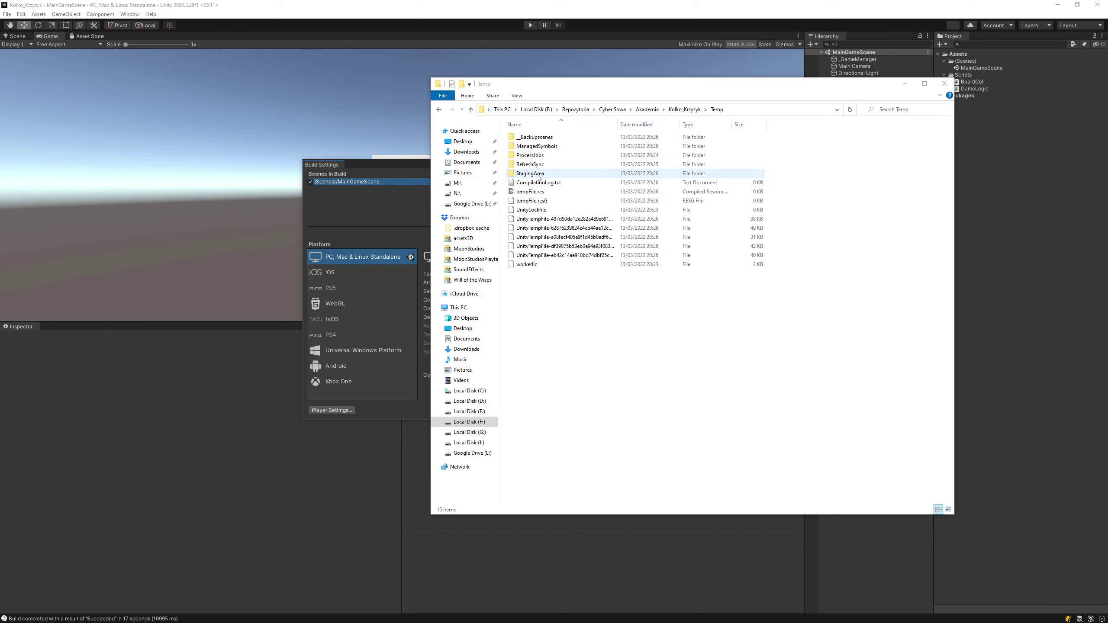
In File Explorer, point out the StagingArea folder inside Temp and go up to the Kolko_Krzyzyk project folder.
click(551, 174)
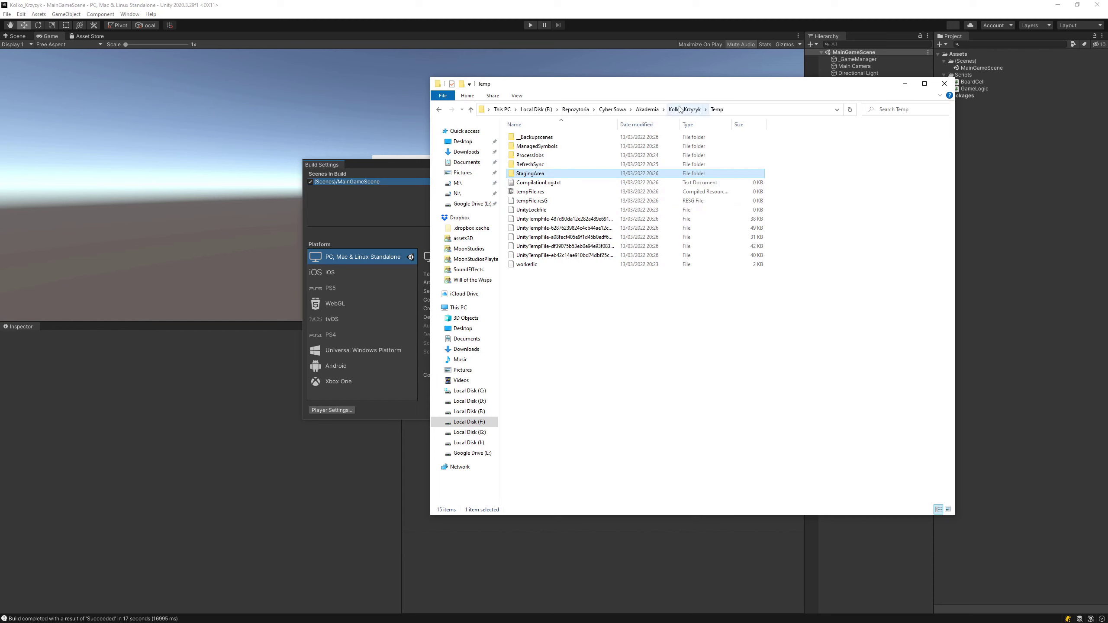
click(674, 342)
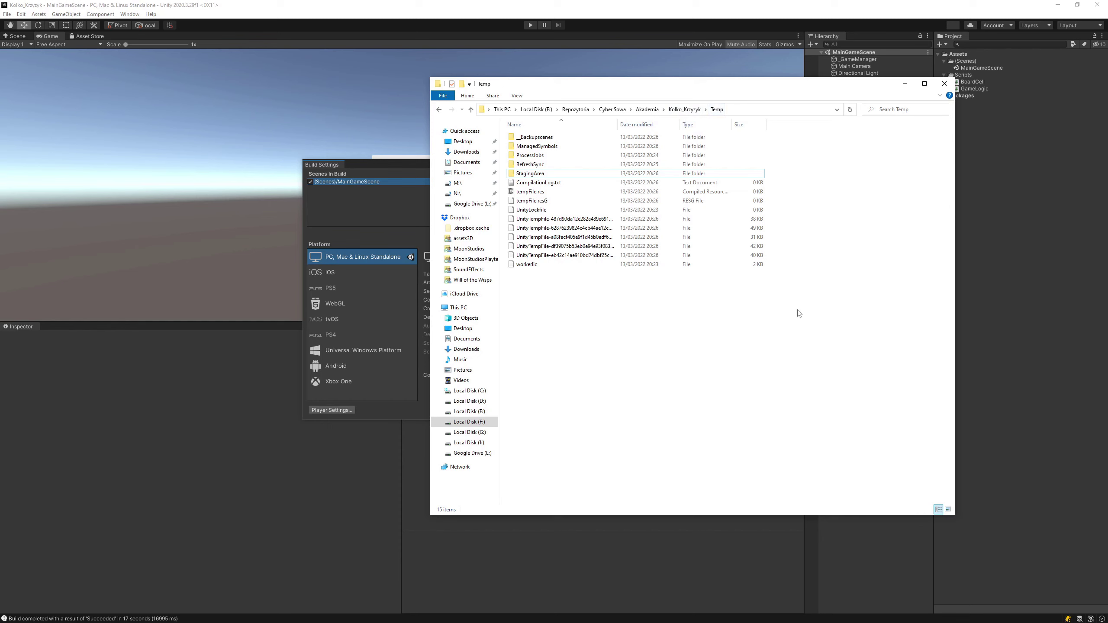
click(684, 109)
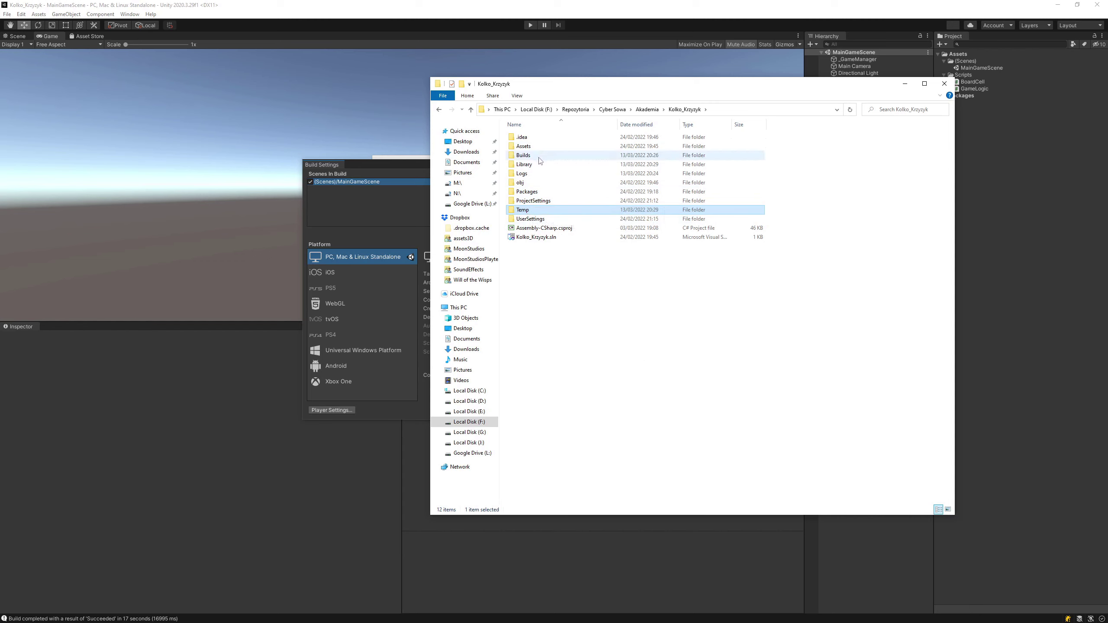
Look through the project's .idea, Logs and obj folders, including obj's Debug subfolder, and return to Kolko_Krzyzyk.
click(536, 138)
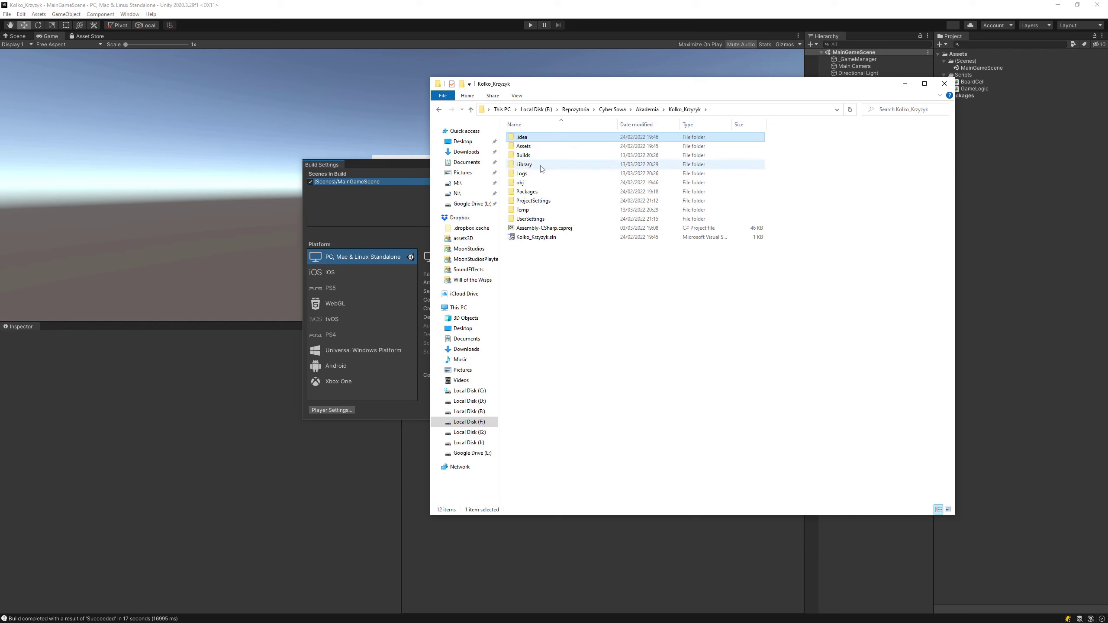
click(526, 173)
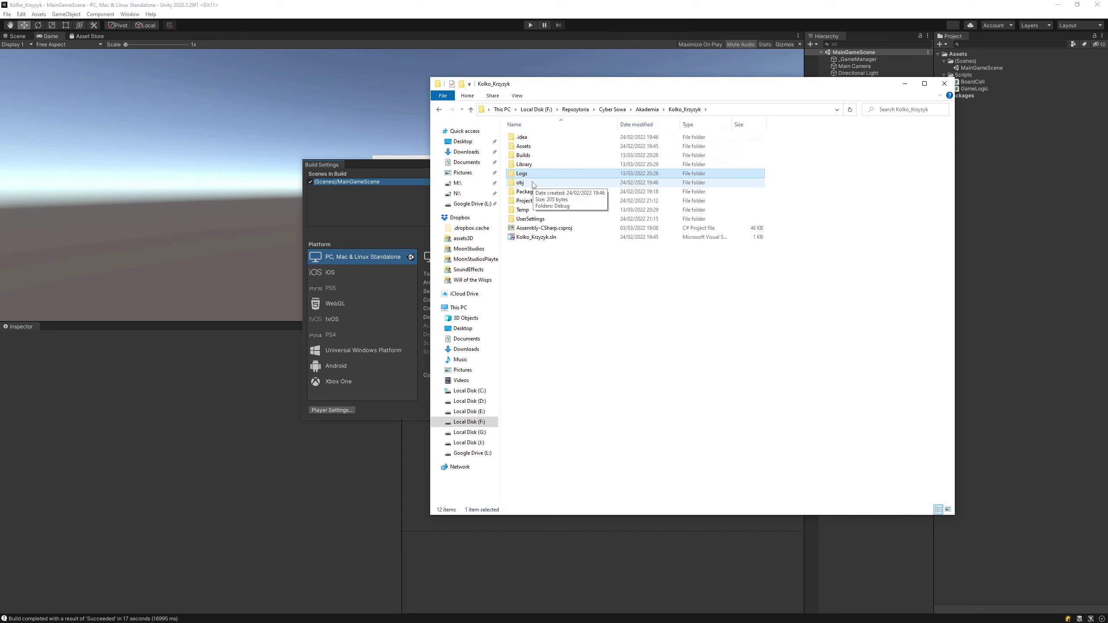
click(533, 184)
double_click(531, 187)
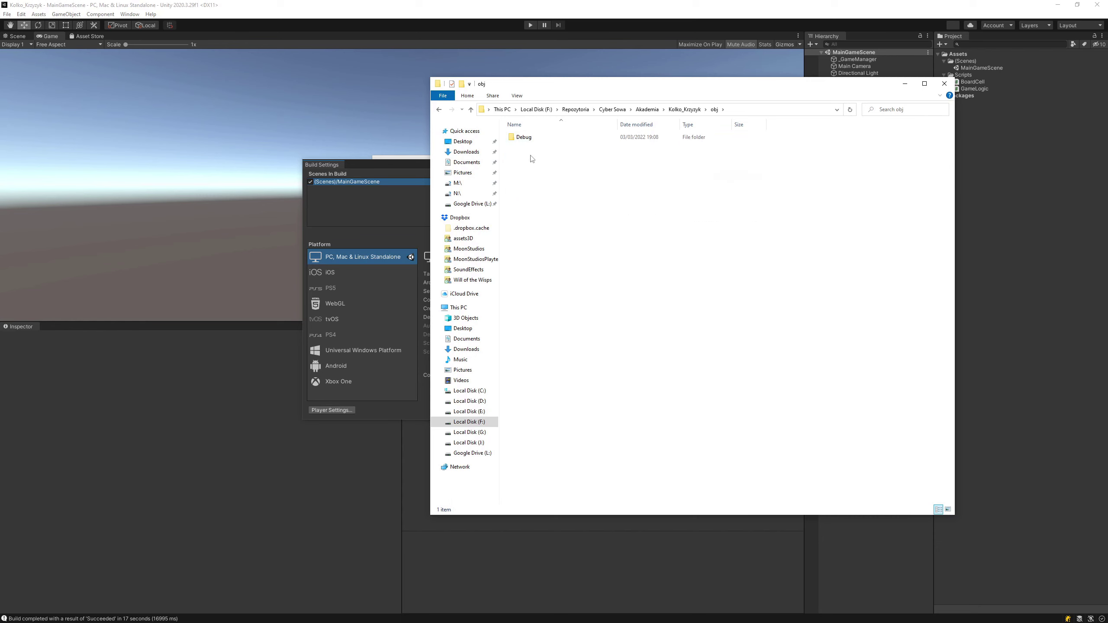
double_click(543, 137)
click(683, 109)
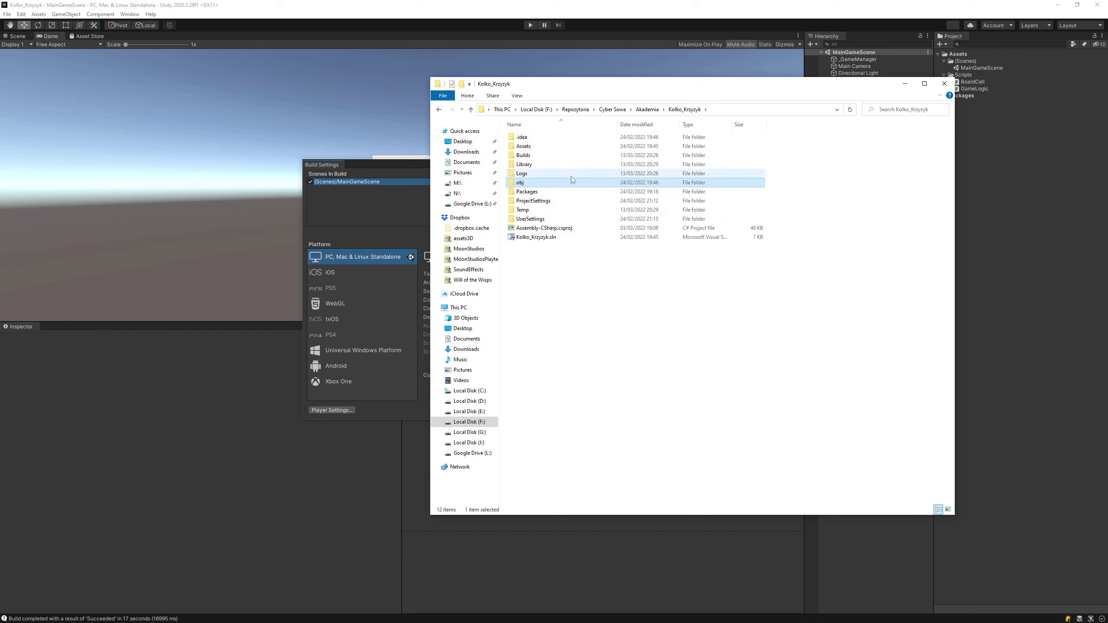
Open the project's Packages folder and examine its manifest.json and packages-lock.json entries.
double_click(554, 193)
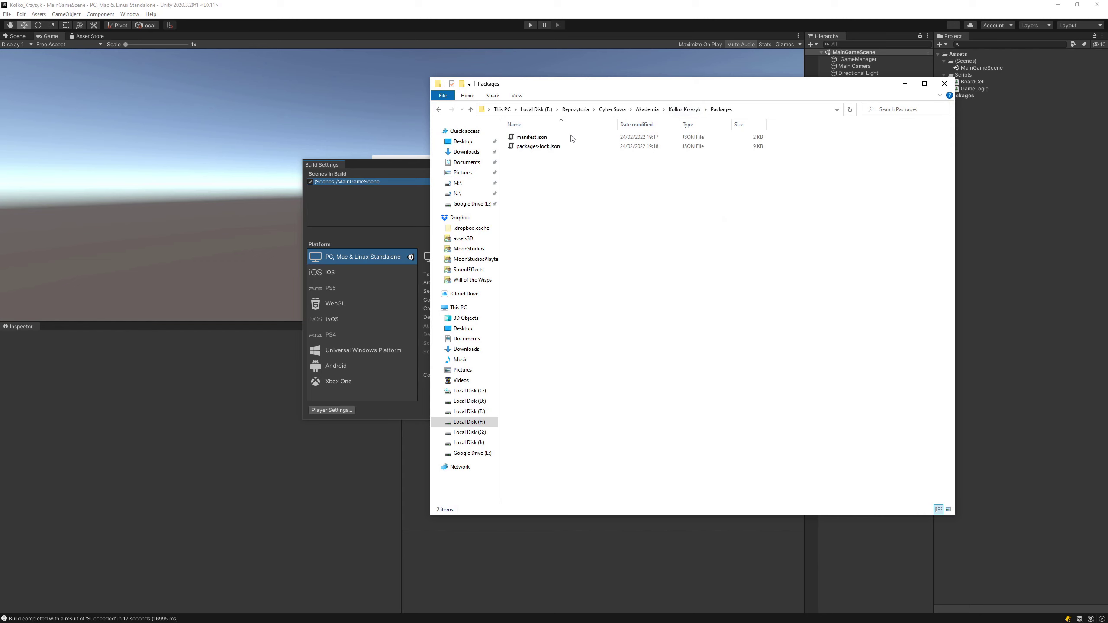
click(543, 139)
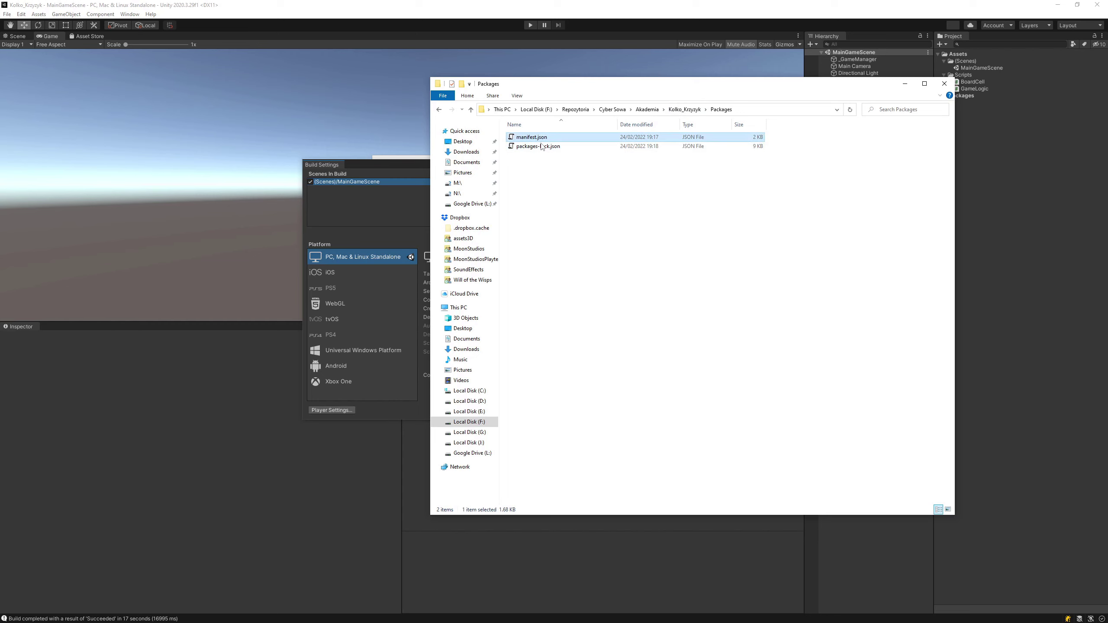
click(541, 148)
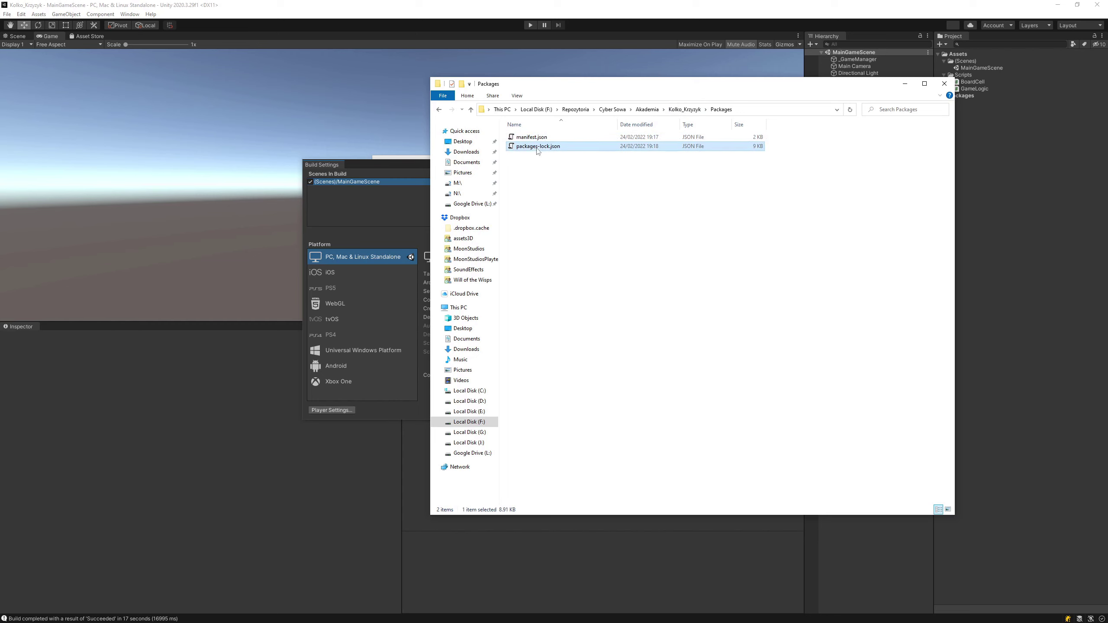
Look through the asset files in the project's ProjectSettings folder, return to Kolko_Krzyzyk and point out the UserSettings folder.
click(684, 110)
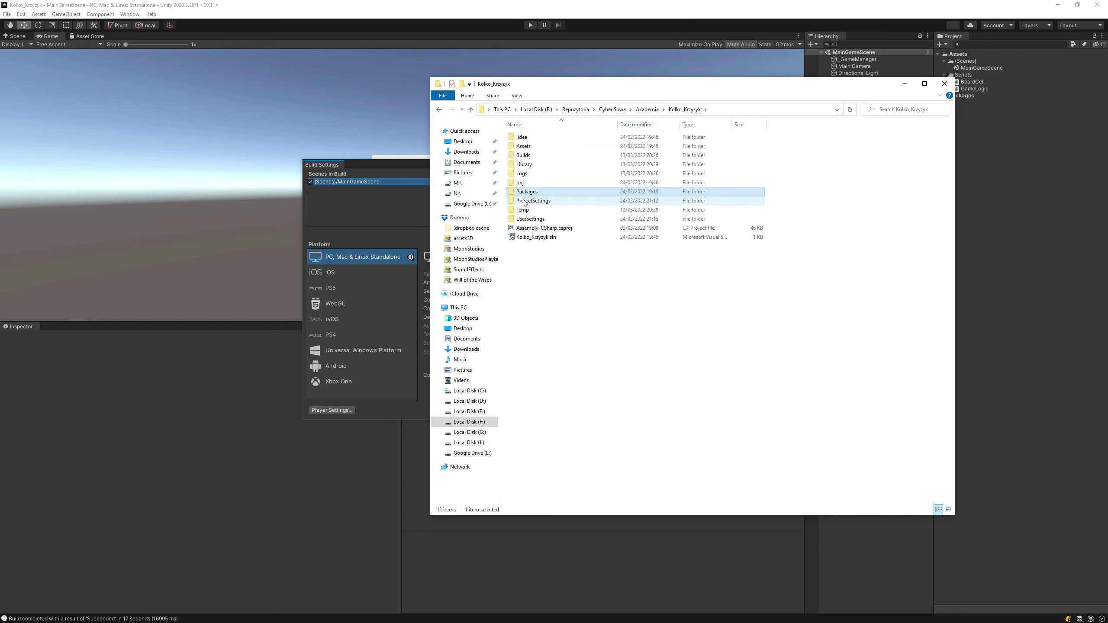
double_click(564, 201)
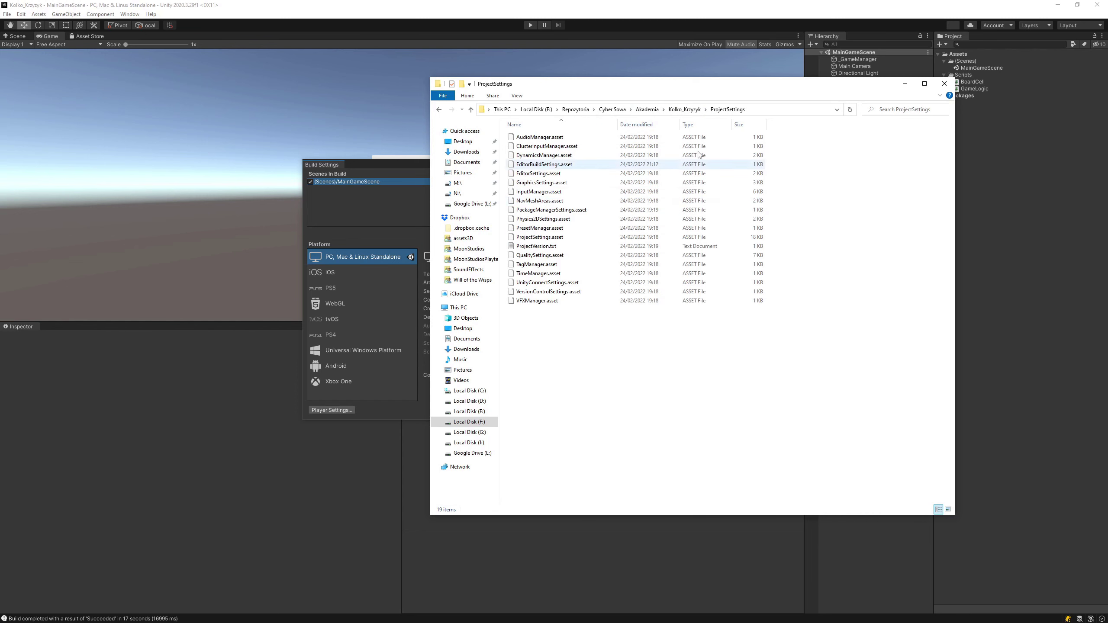
click(676, 112)
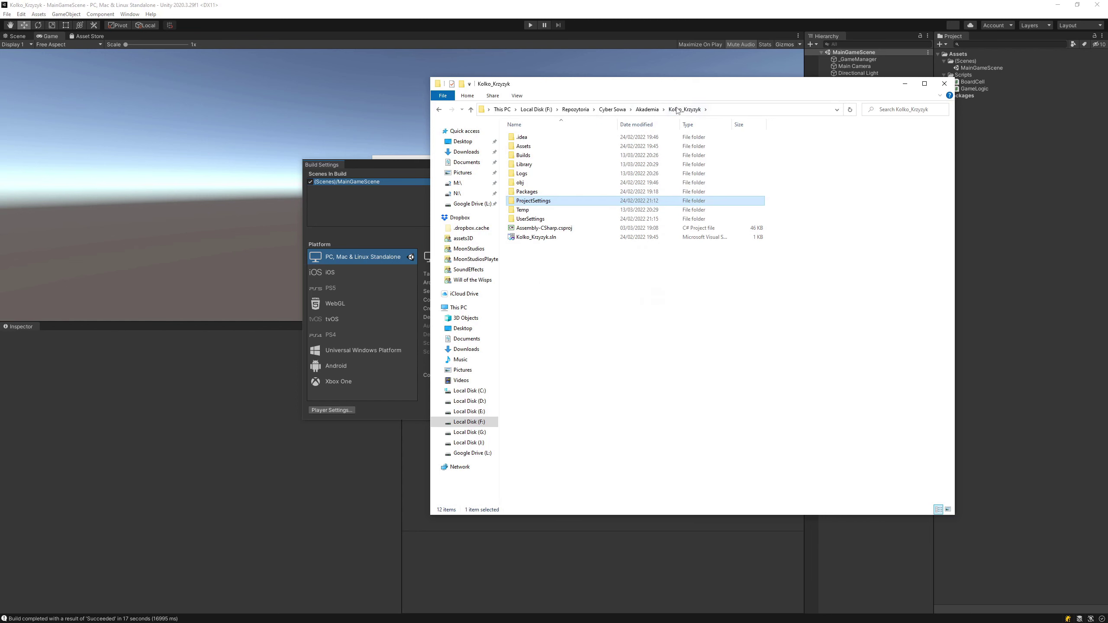
double_click(530, 202)
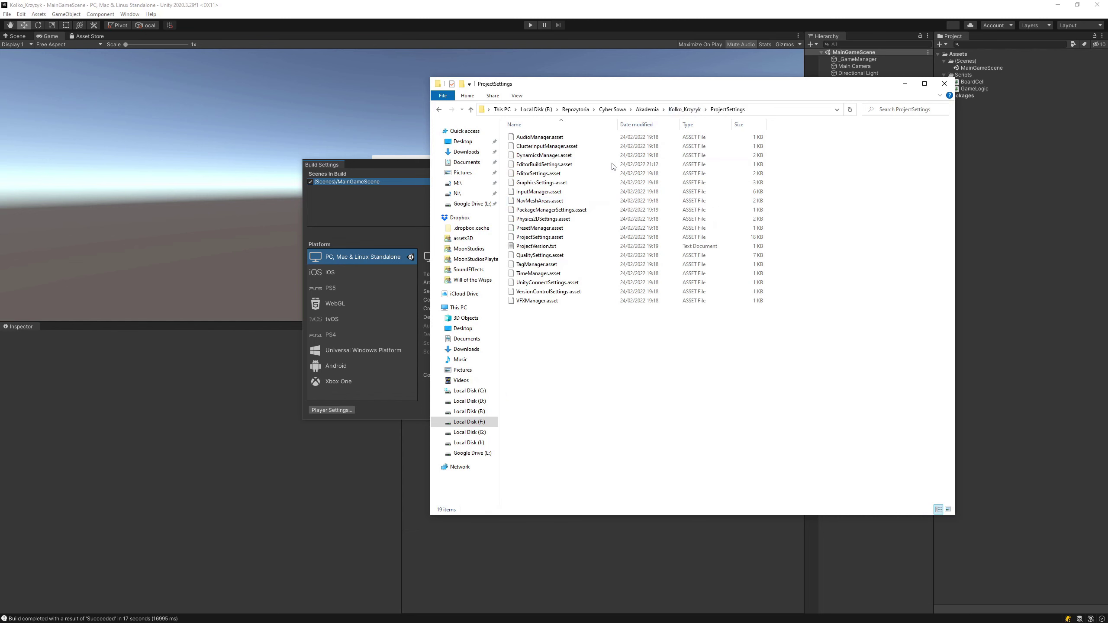
click(683, 109)
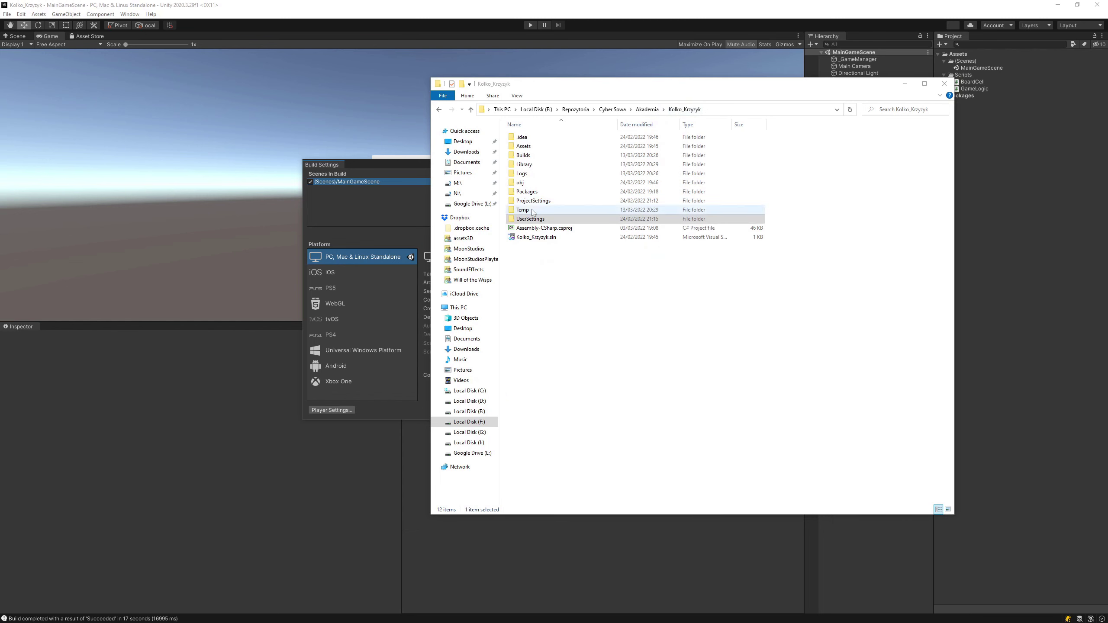
click(534, 220)
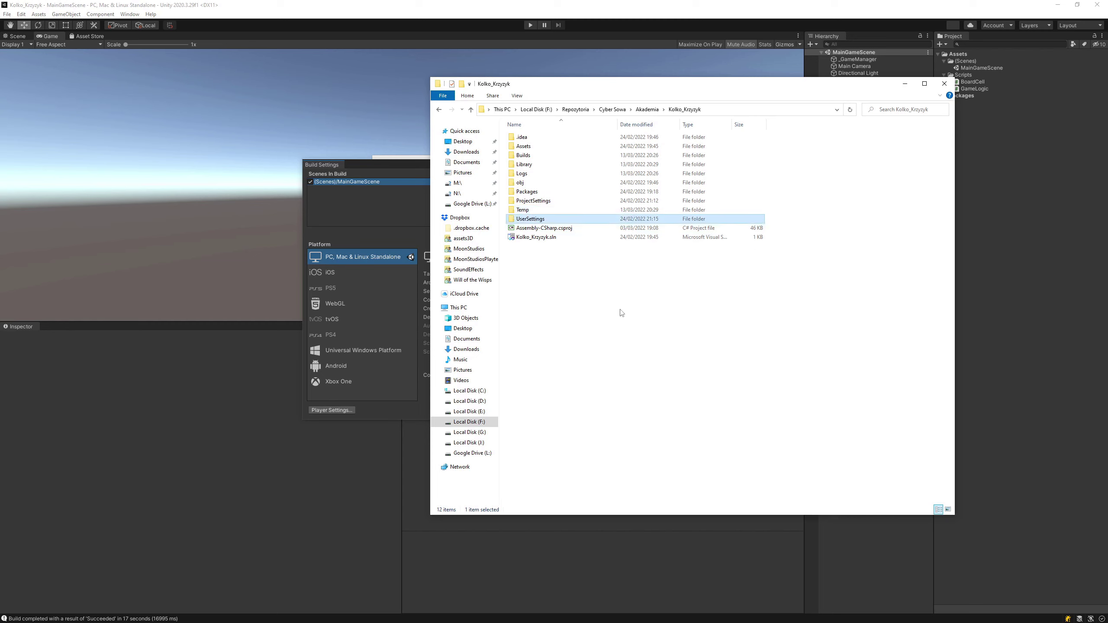
Point out the Assembly-CSharp.csproj project file and the Kolko_Krzyzyk.sln solution file in the project folder.
click(553, 230)
click(553, 239)
click(552, 229)
click(552, 239)
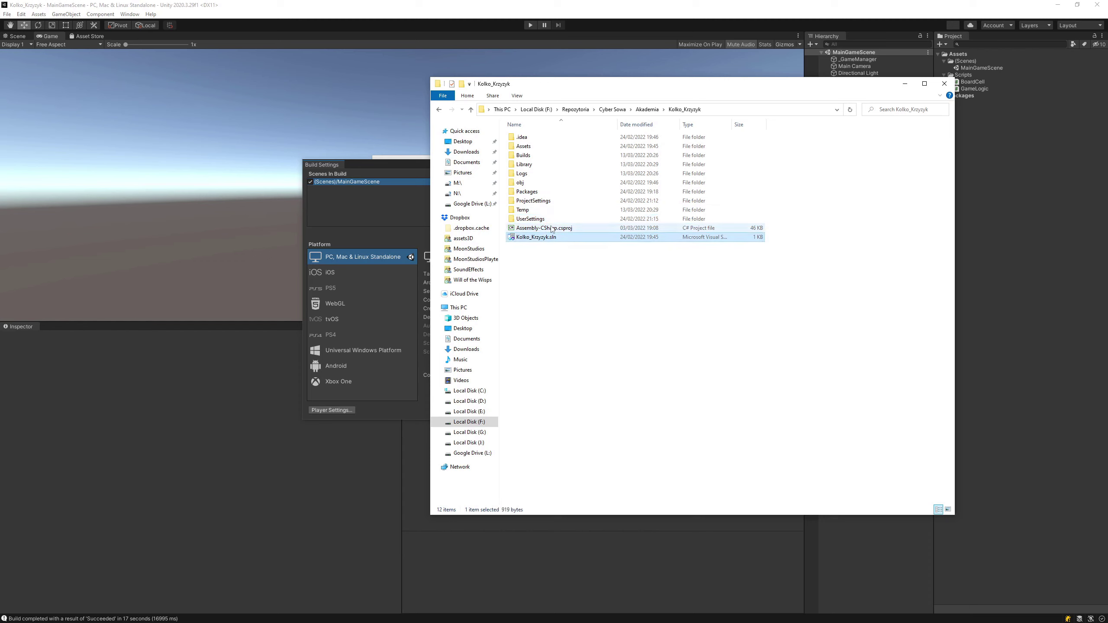
click(552, 229)
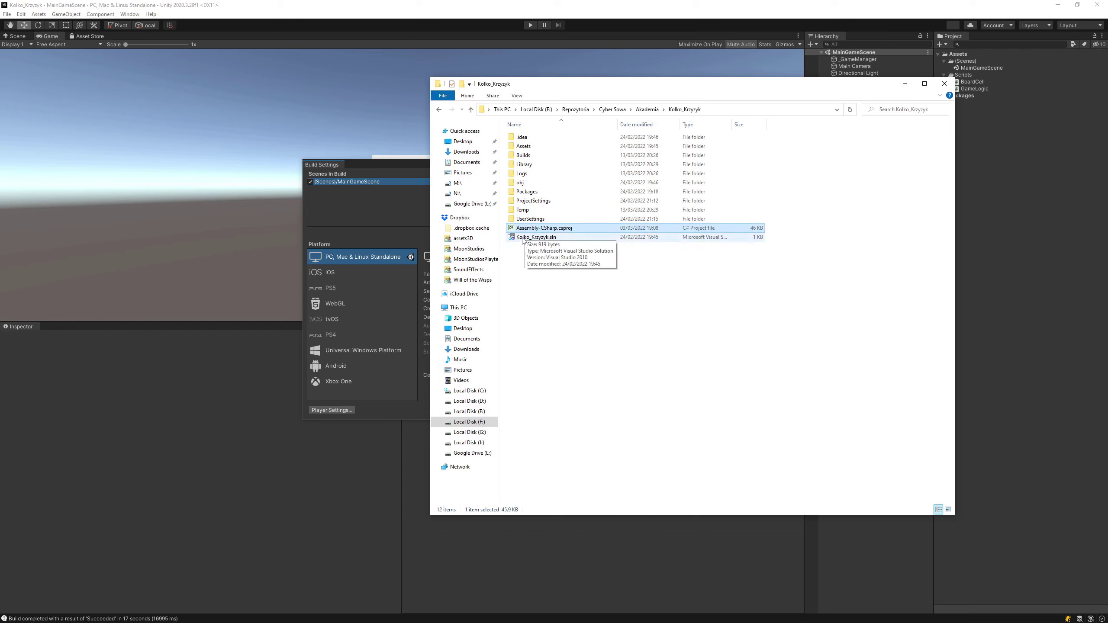
click(525, 239)
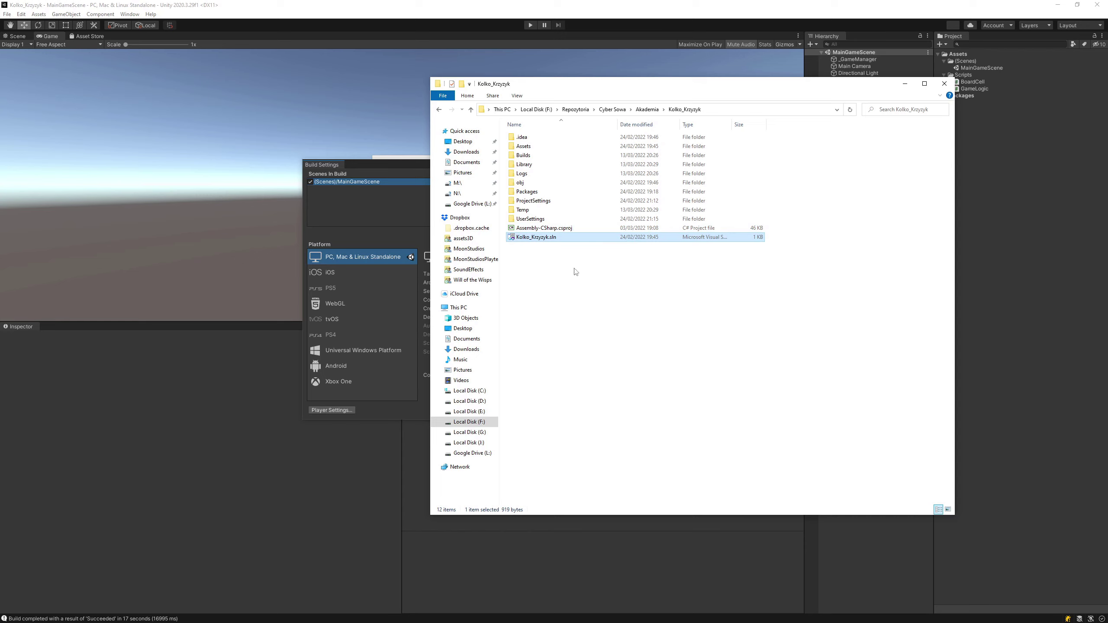
click(559, 230)
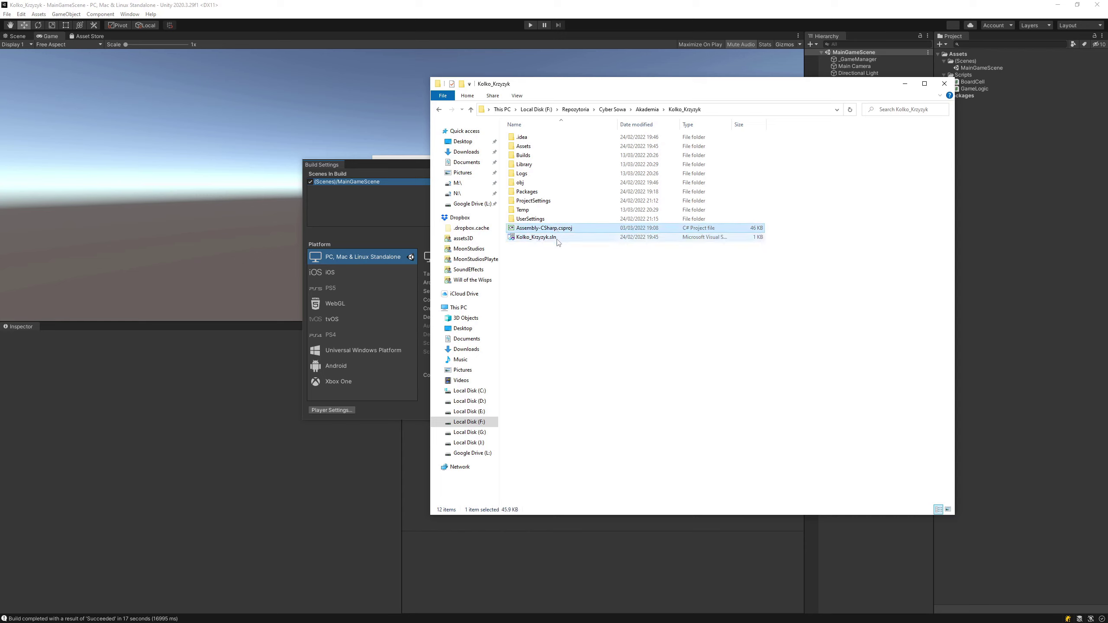
click(559, 241)
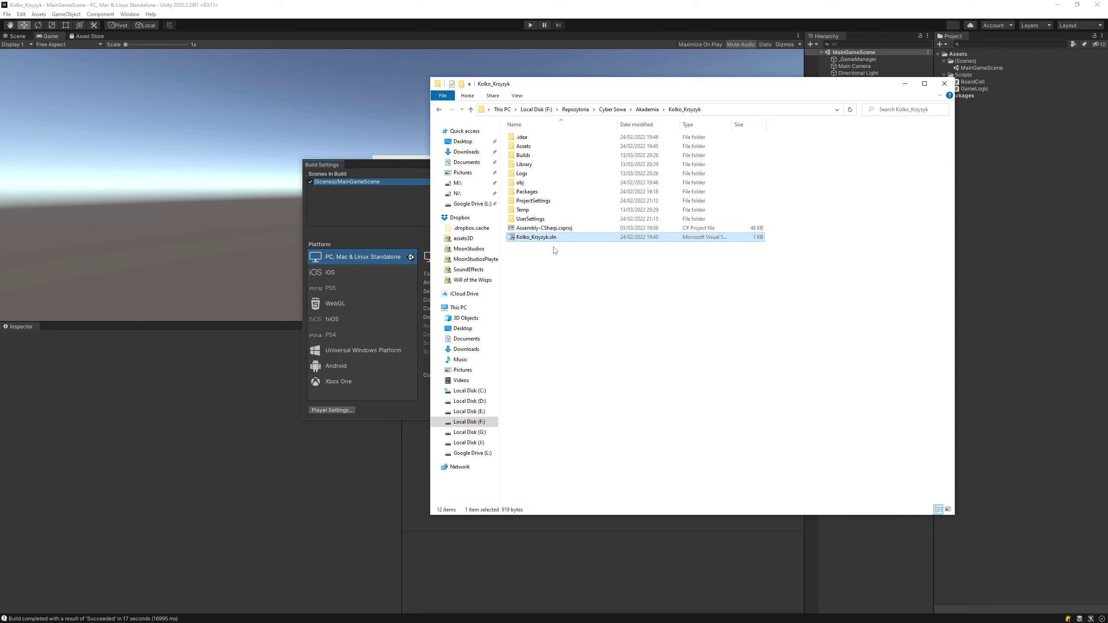
Switch to Sourcetree, view its About information and open a new repository tab.
key(alt+Tab)
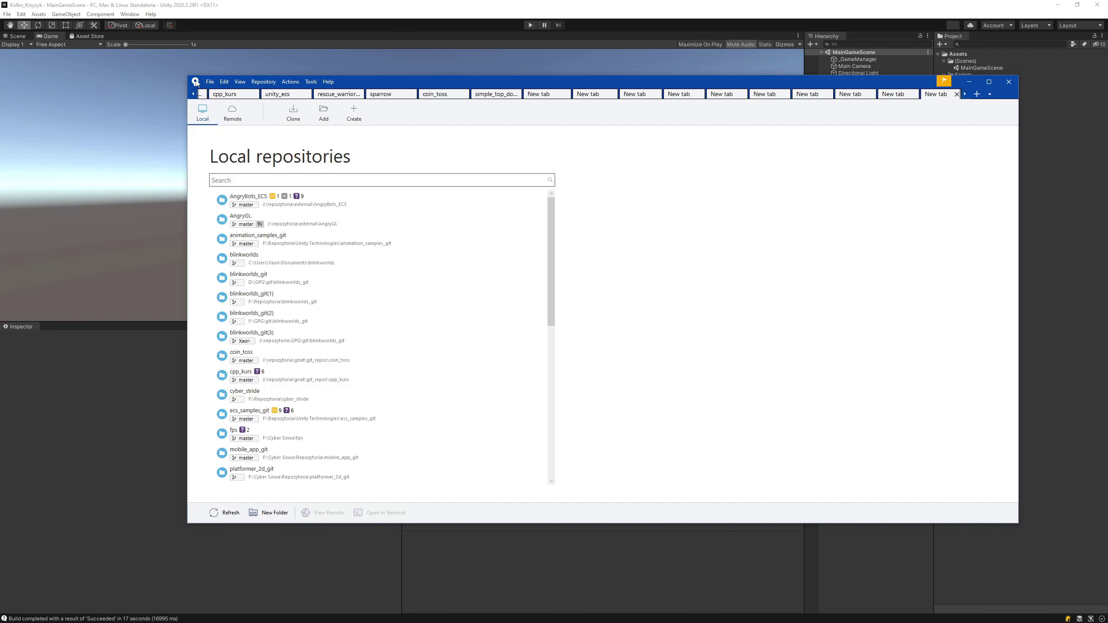
click(311, 82)
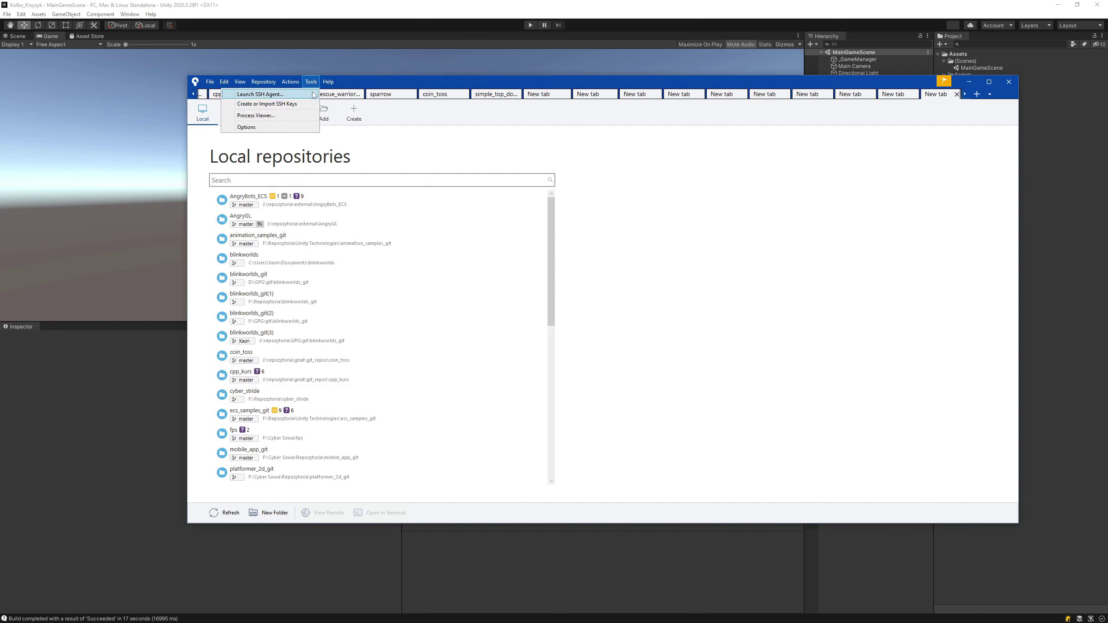
click(319, 92)
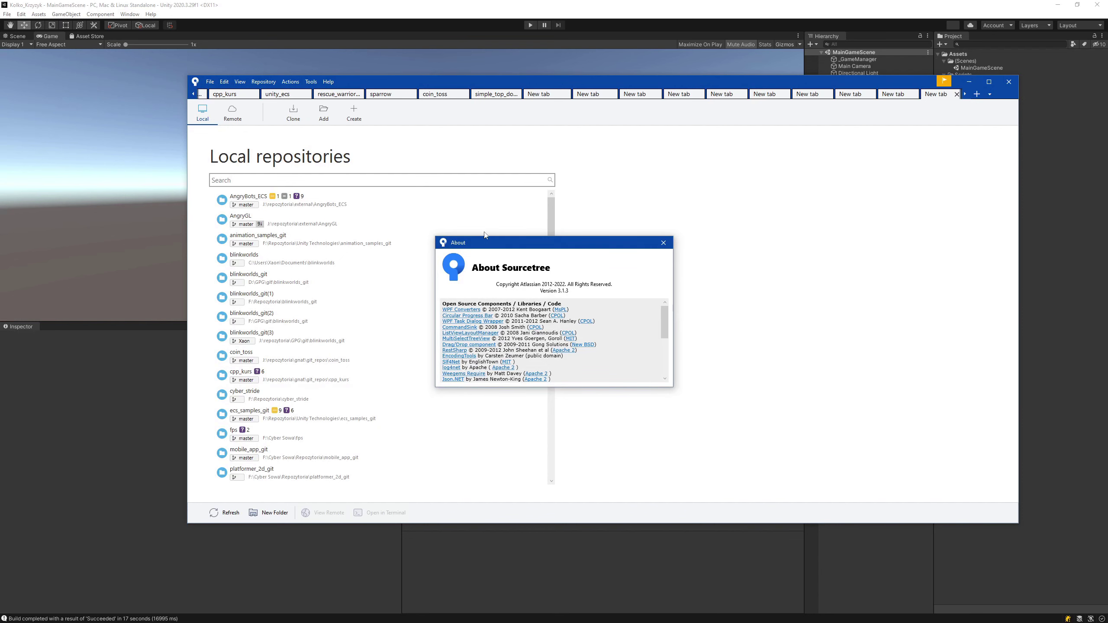
drag(564, 248, 651, 170)
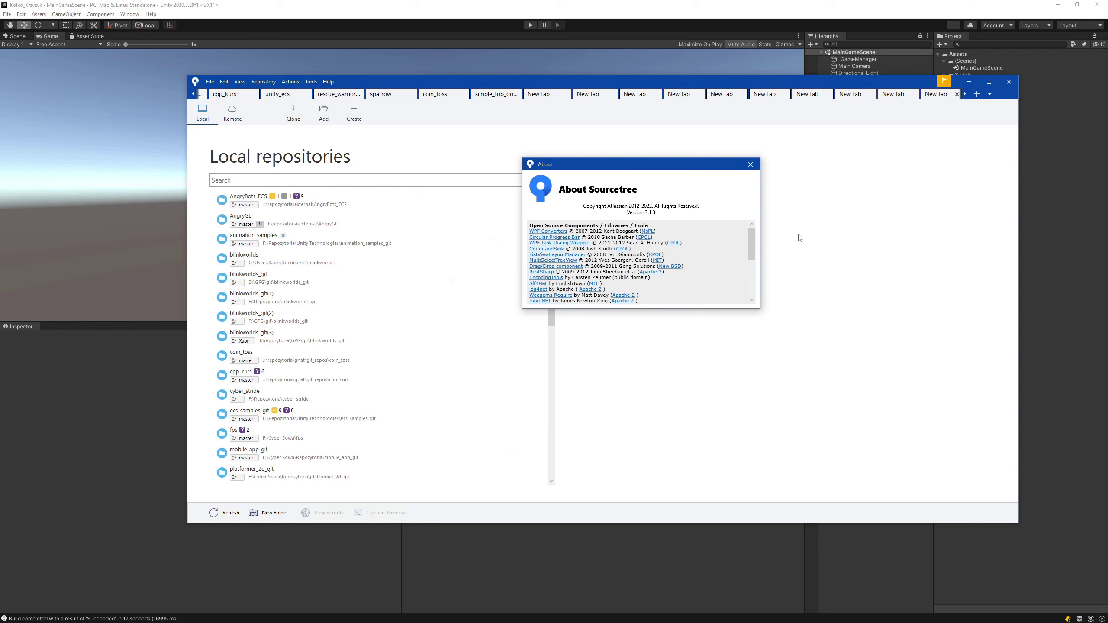
click(751, 165)
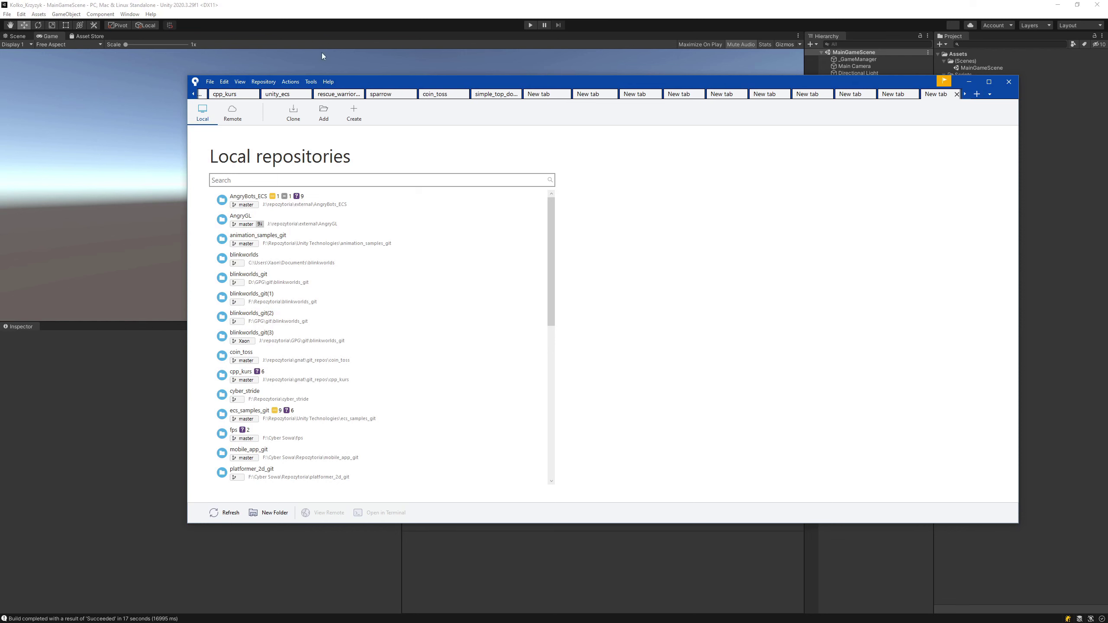
click(977, 94)
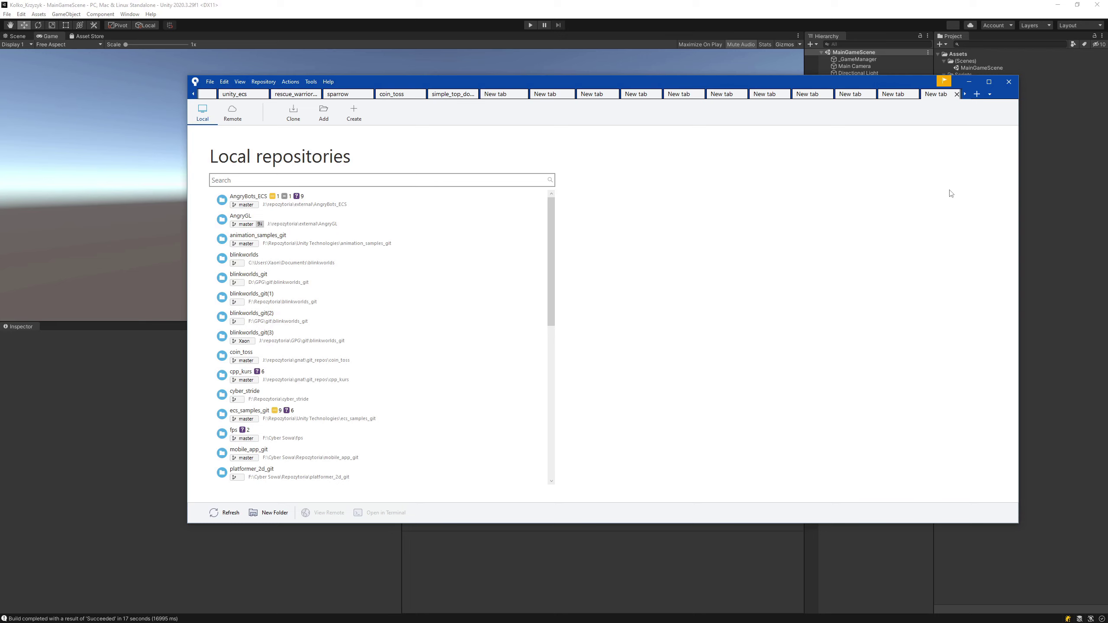
click(312, 82)
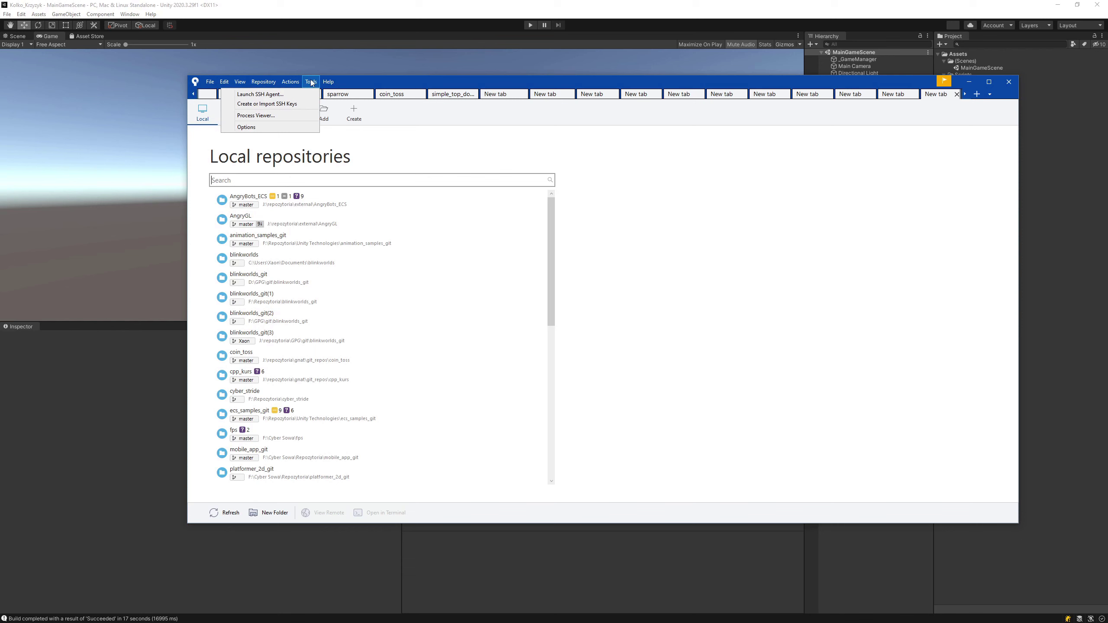
mouse_move(287, 83)
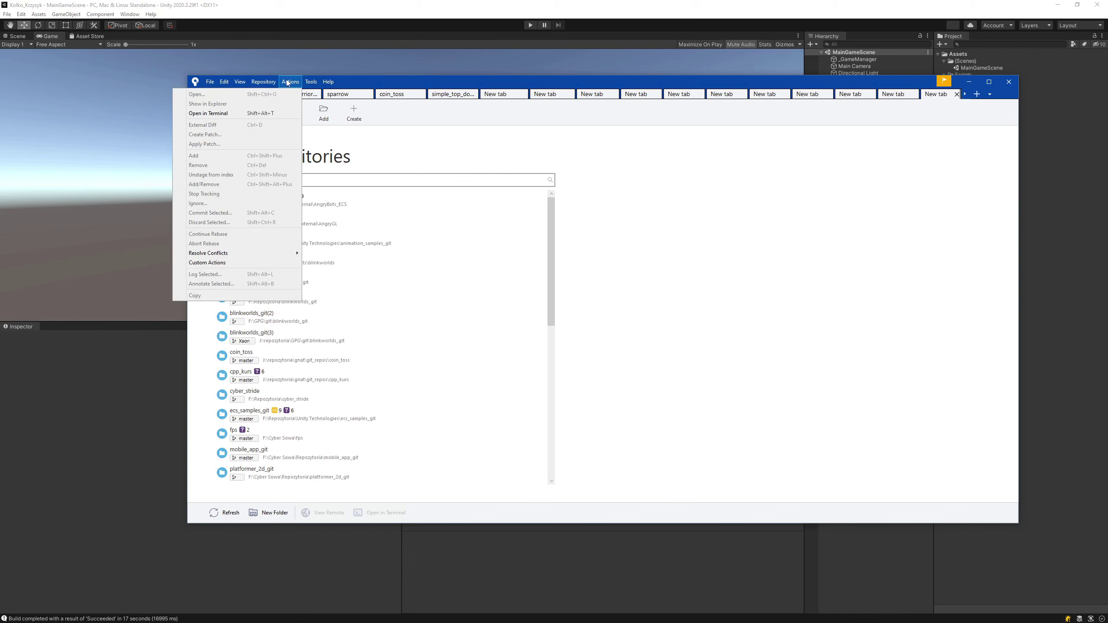
click(265, 82)
click(210, 82)
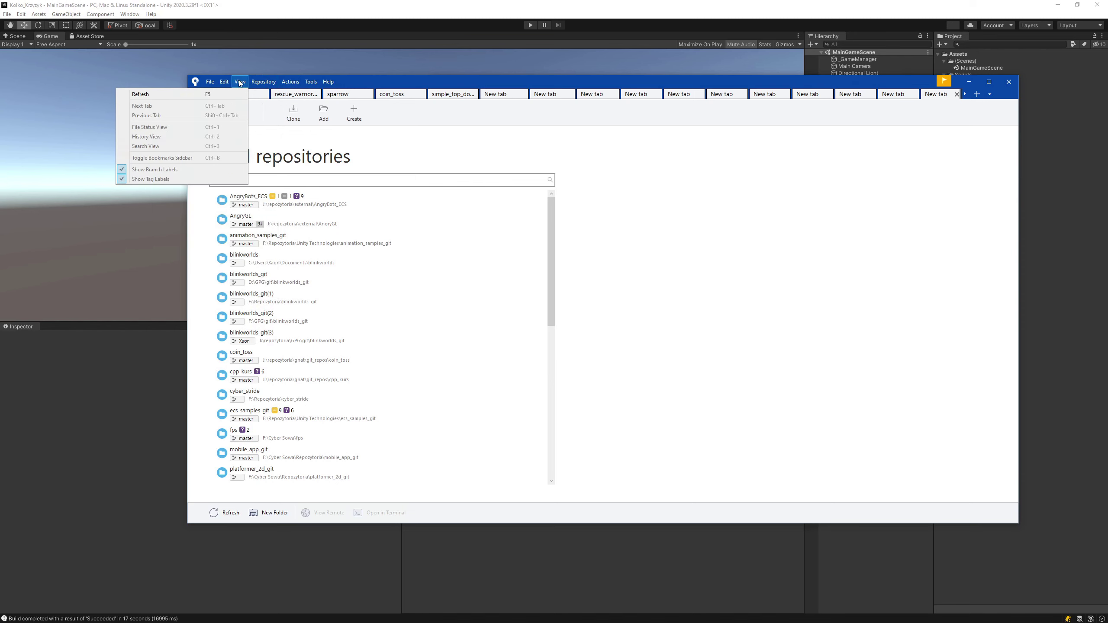
mouse_move(223, 83)
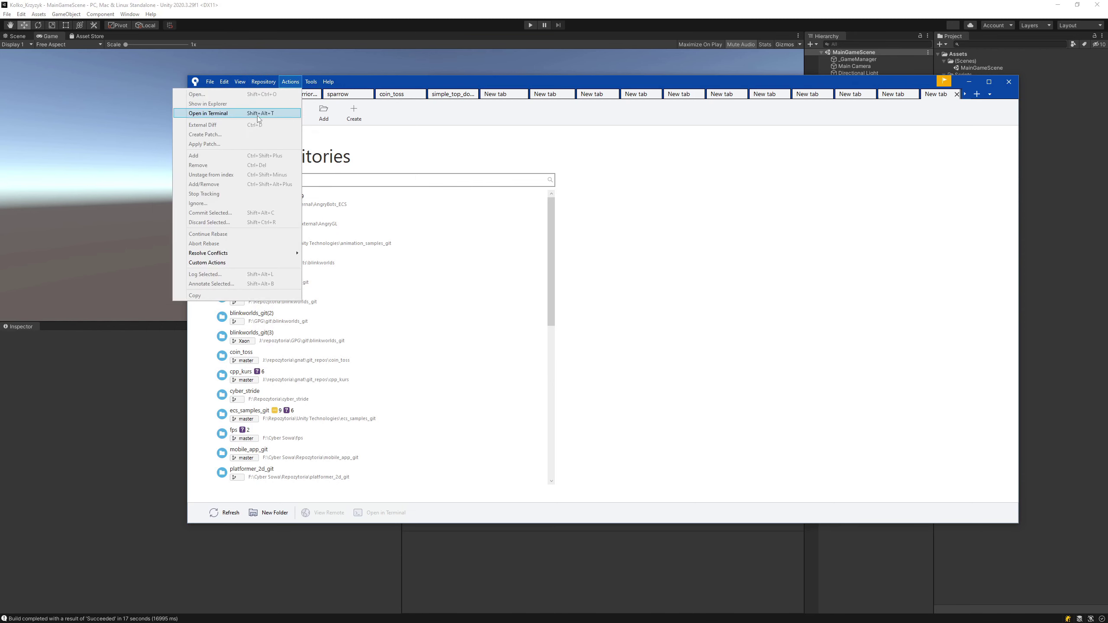
Review the Git and Mercurial settings in the Sourcetree options, including the embedded Git version, and close the options.
click(291, 82)
click(311, 82)
click(262, 123)
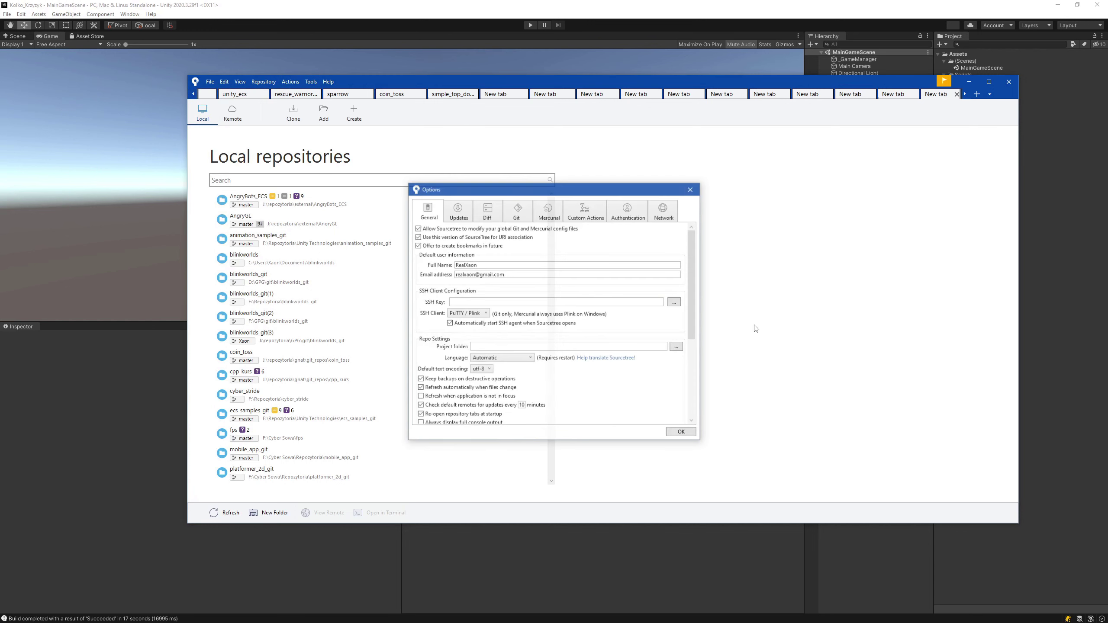
click(528, 214)
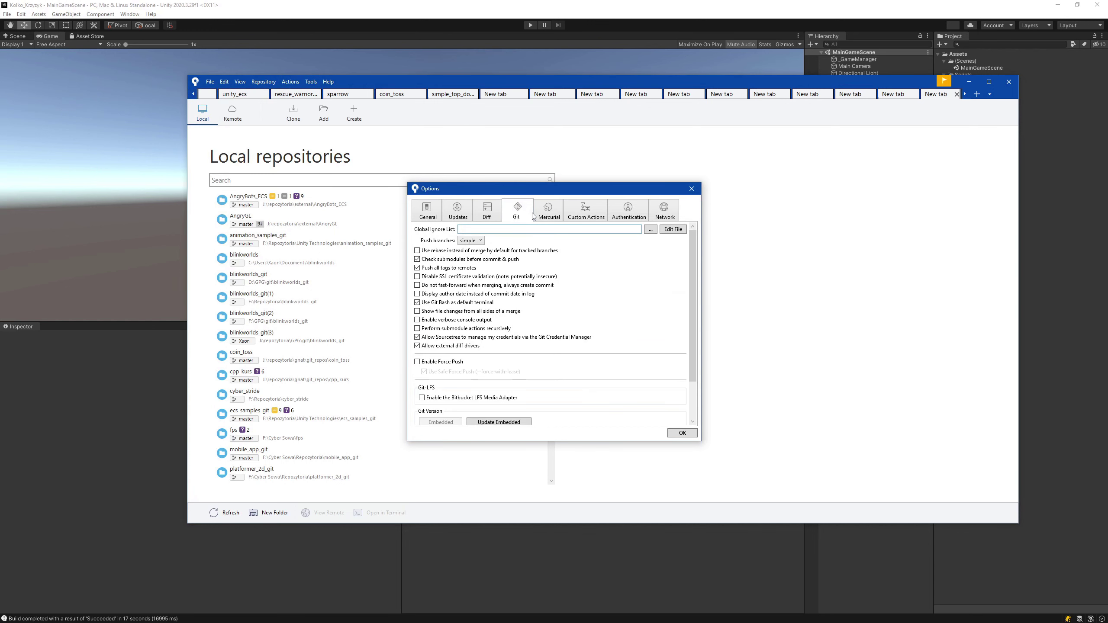
scroll(691, 283, down, 3)
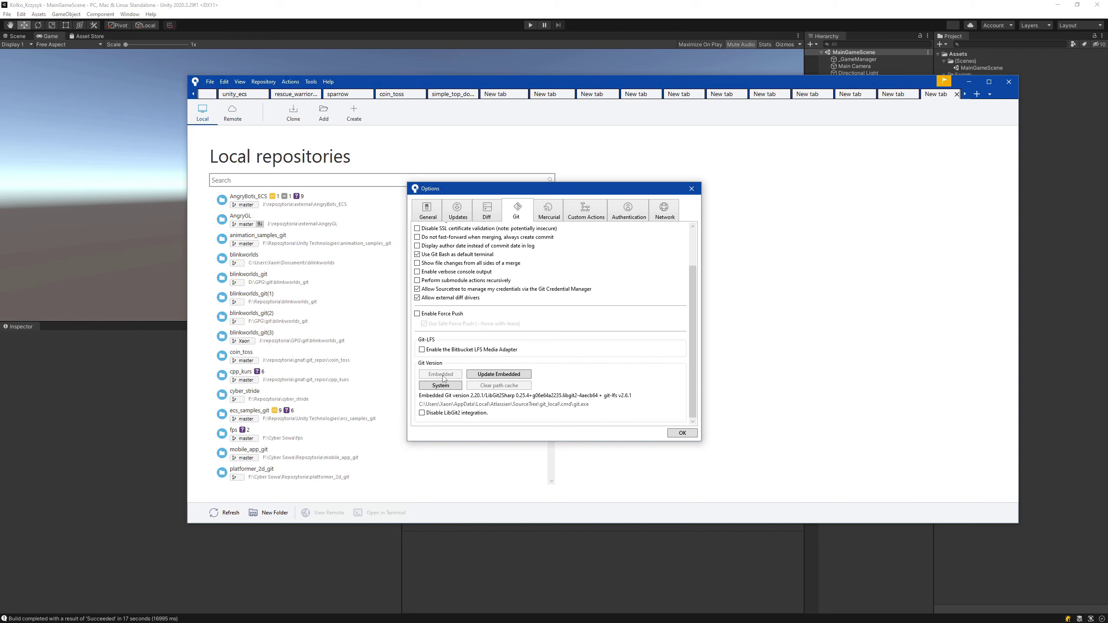
click(558, 213)
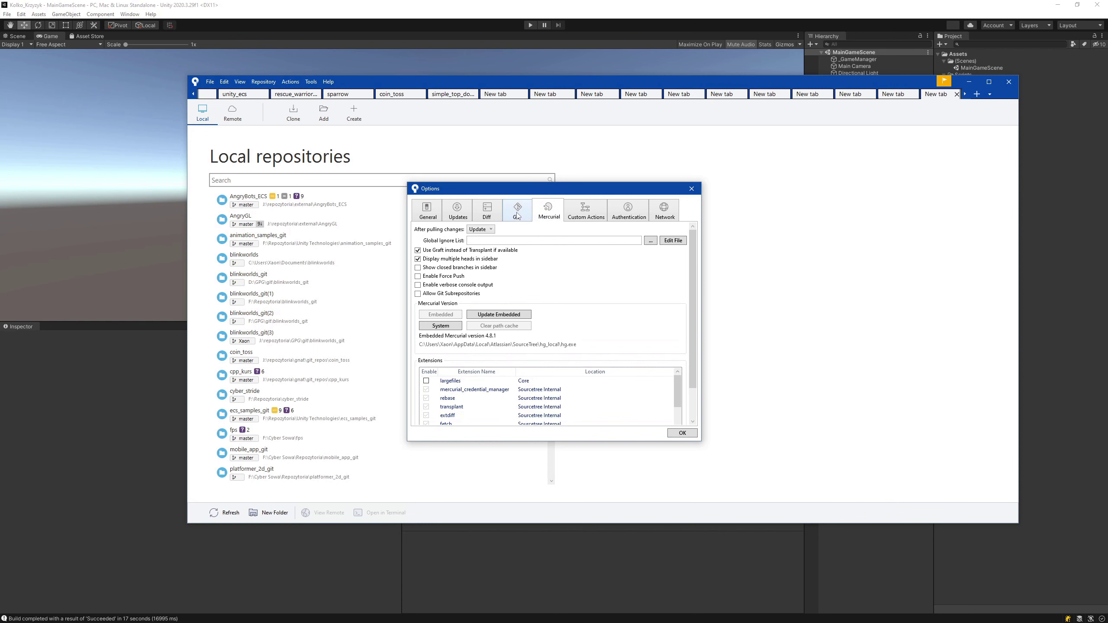
click(517, 216)
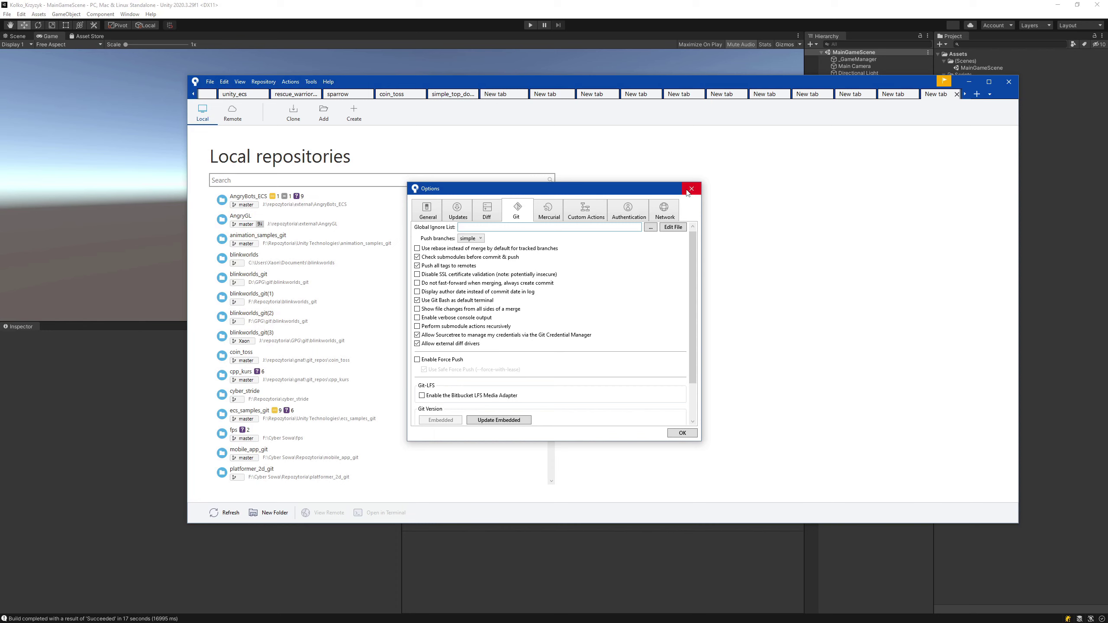
click(696, 189)
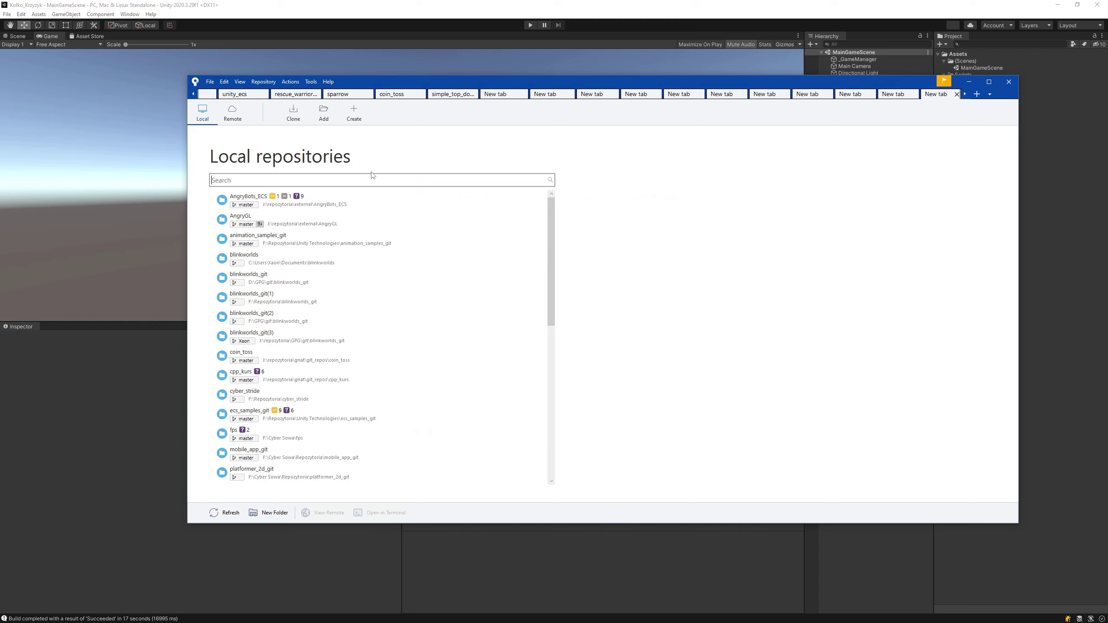
Start creating a new repository and browse to the Akademia folder for its destination path.
click(354, 119)
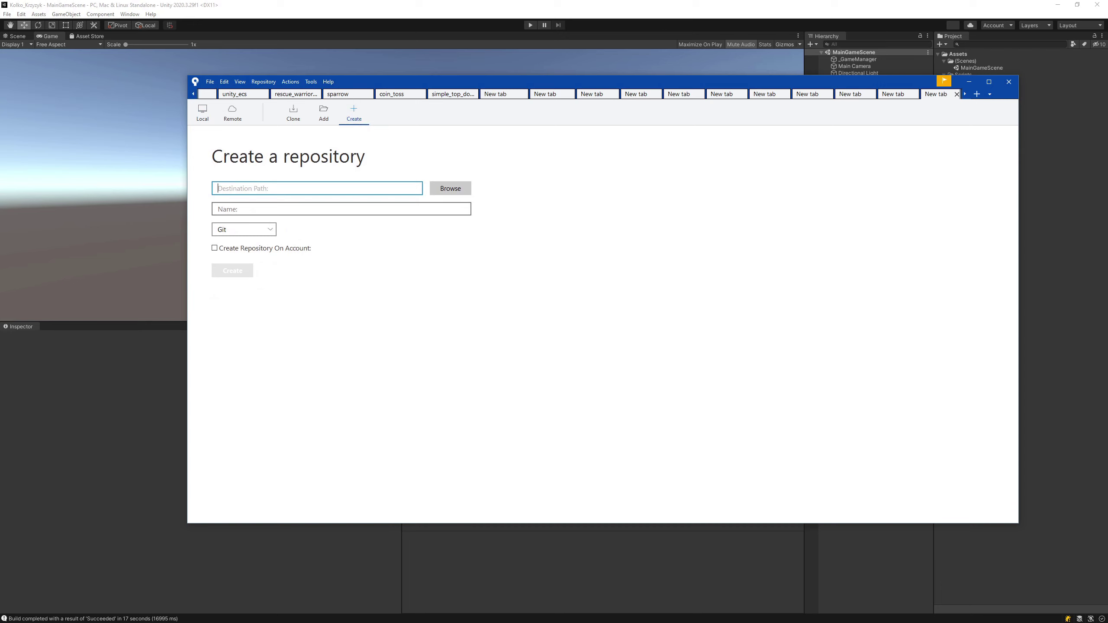
click(452, 192)
click(451, 192)
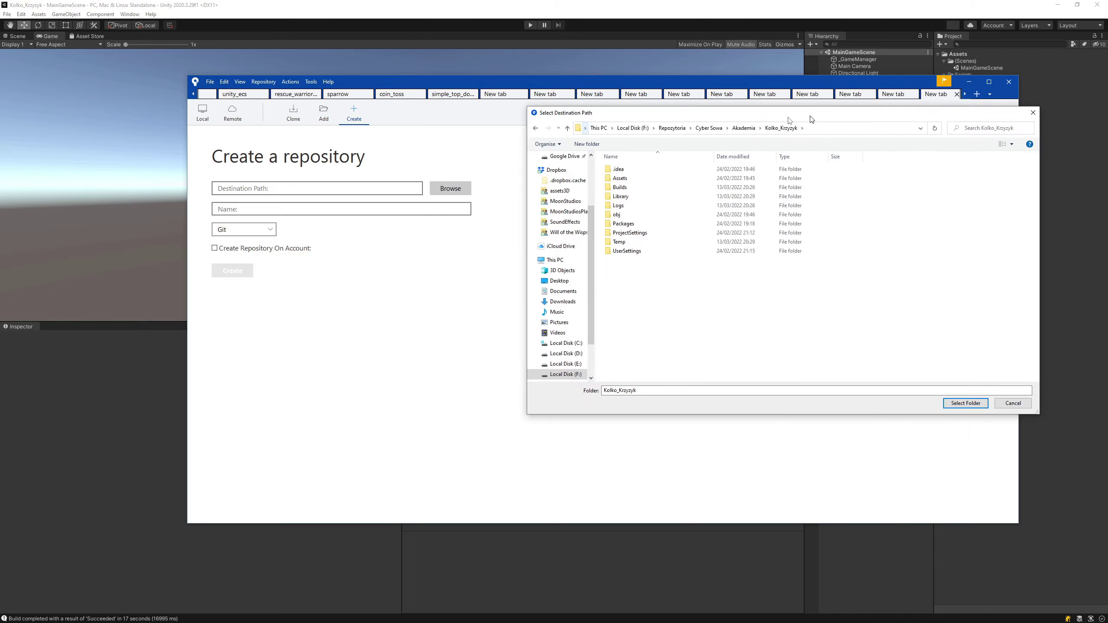
drag(807, 116, 770, 222)
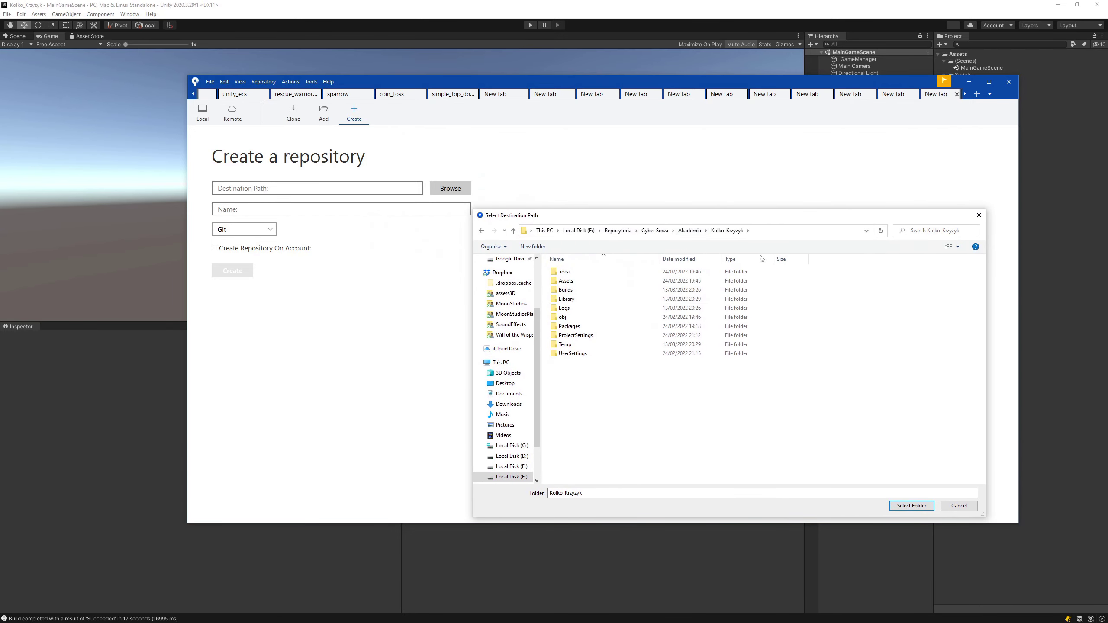
drag(753, 217, 776, 182)
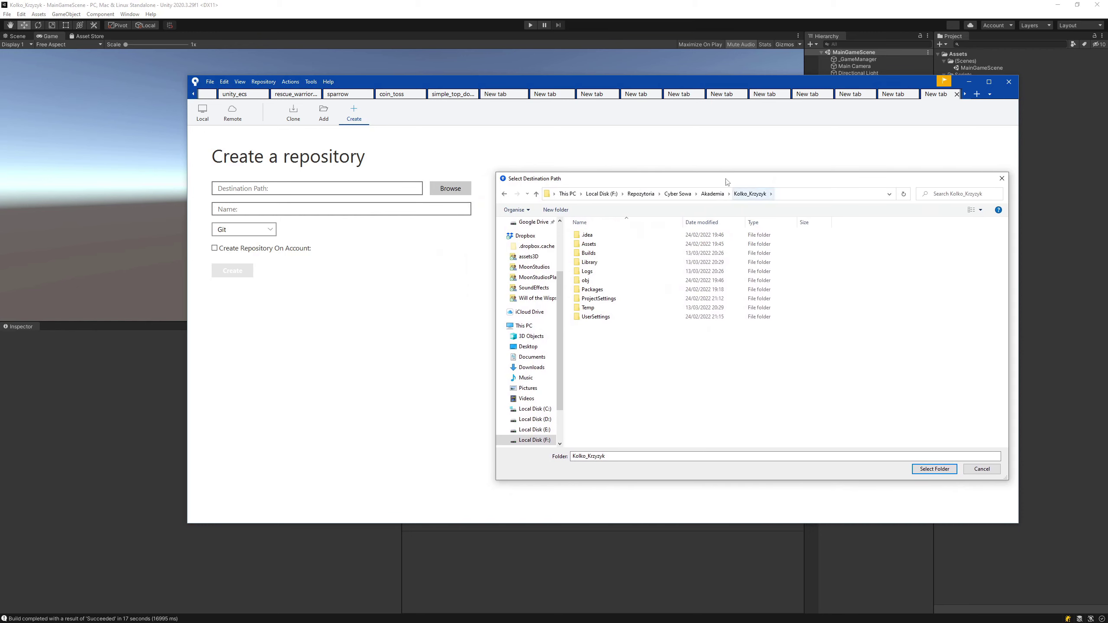
click(713, 193)
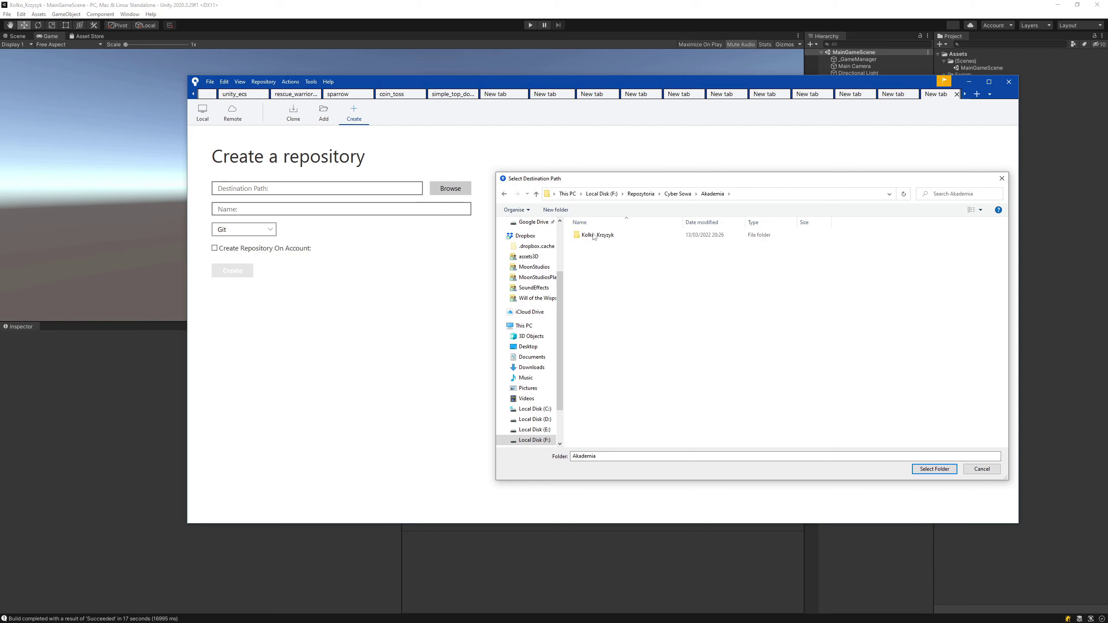
Create a kolkokrzyzyk.git folder inside Akademia, select it as the repository's destination and keep Git as the repository type.
click(556, 209)
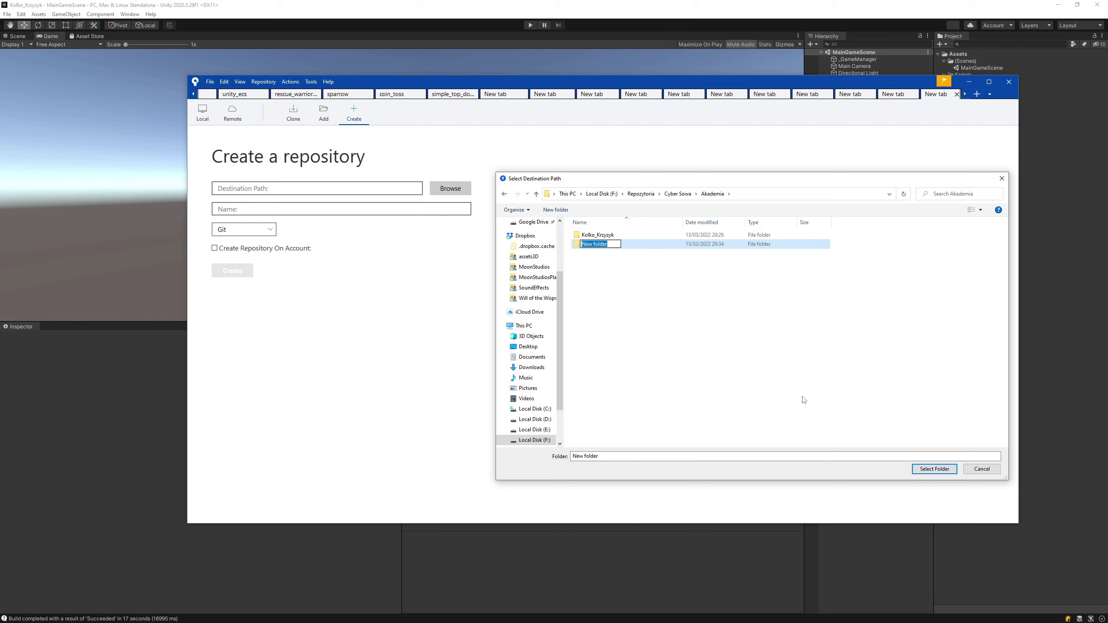
text(kolkokrzyzyk.git)
key(Return)
key(Return)
click(935, 469)
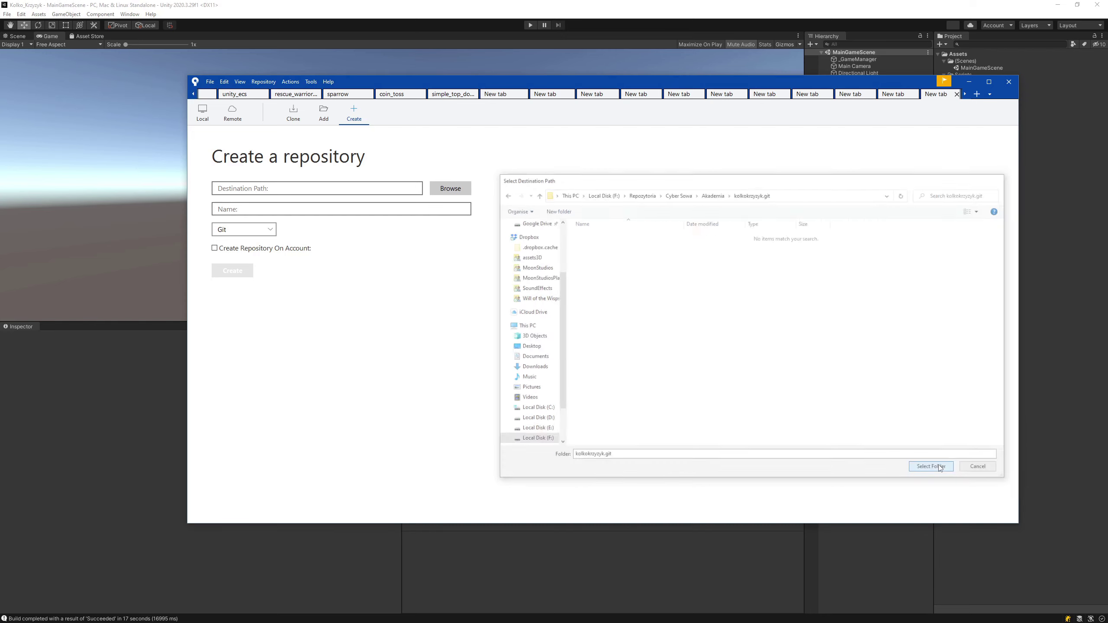
click(258, 233)
click(414, 237)
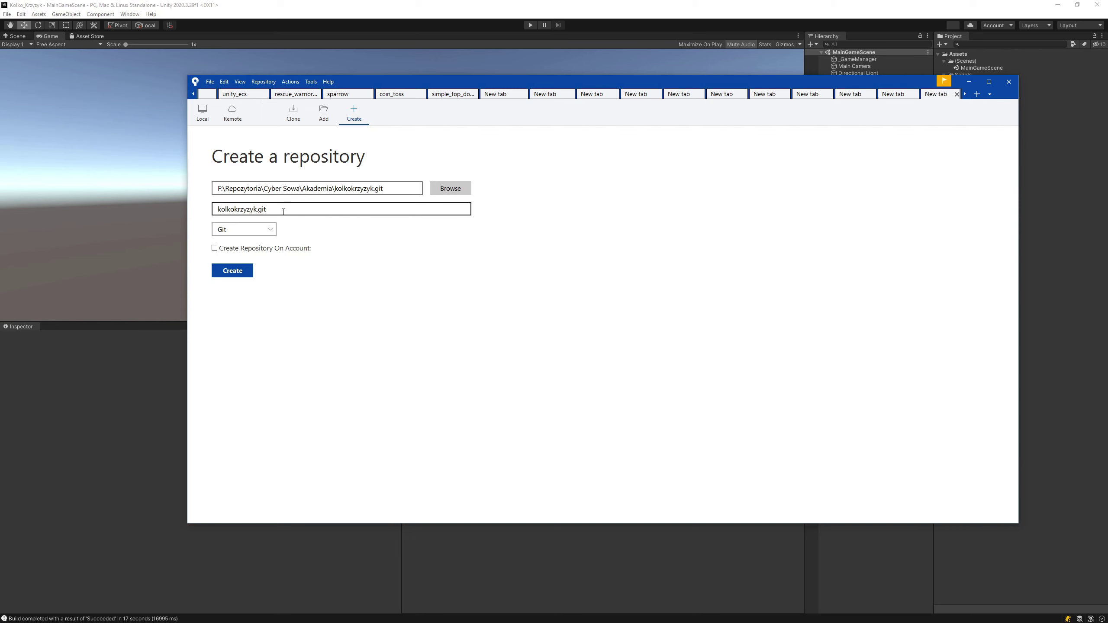
Create the kolkokrzyzyk.git repository, agreeing to use the existing destination folder.
click(232, 272)
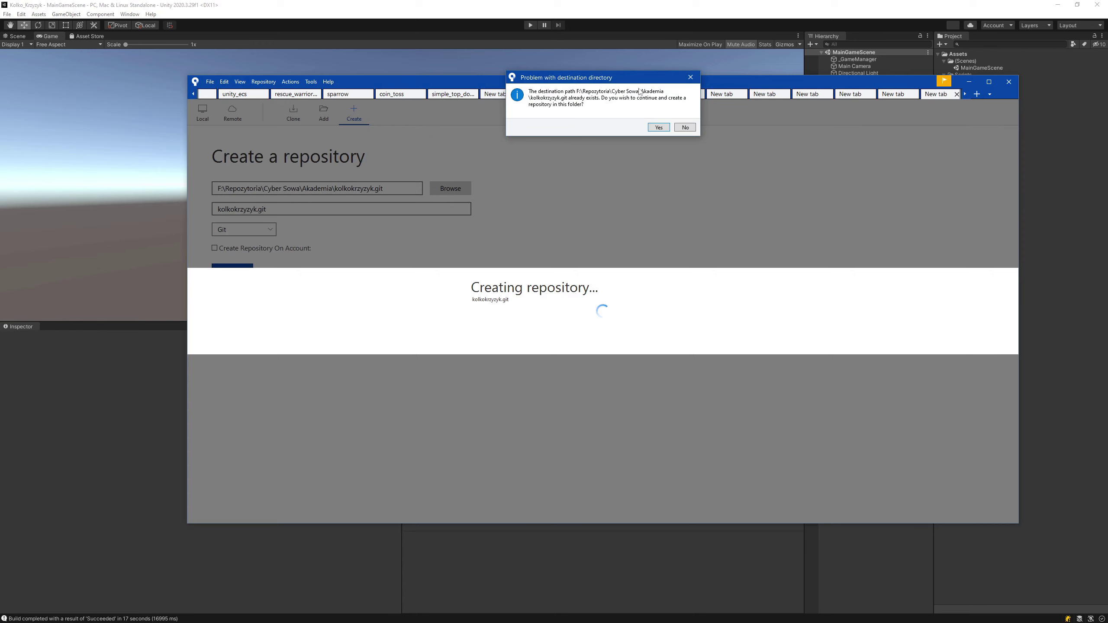
drag(636, 81, 669, 154)
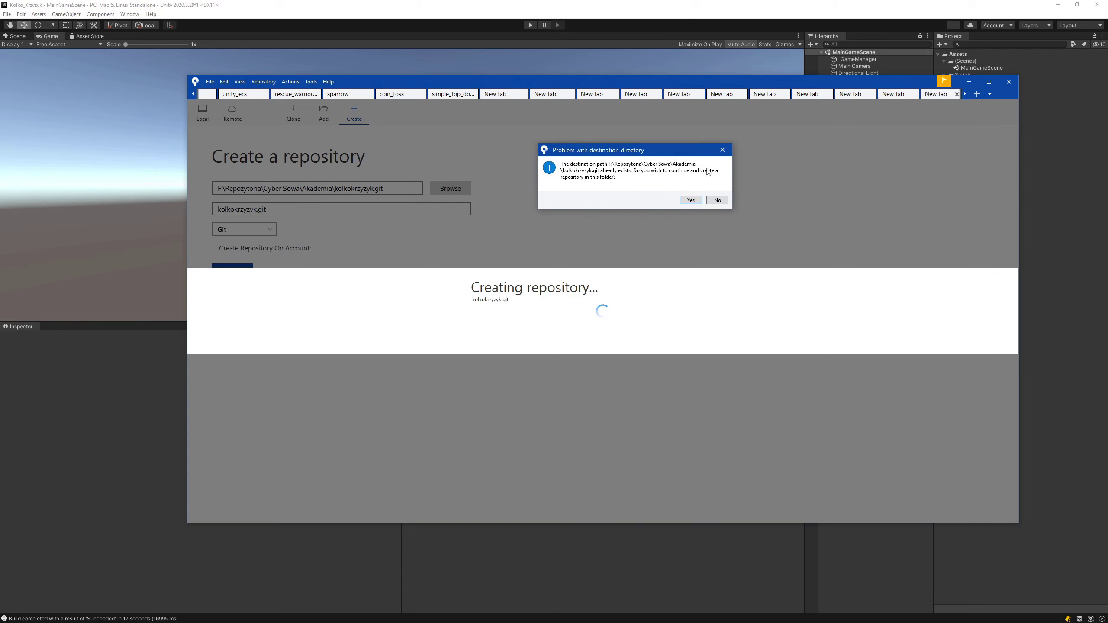
click(690, 200)
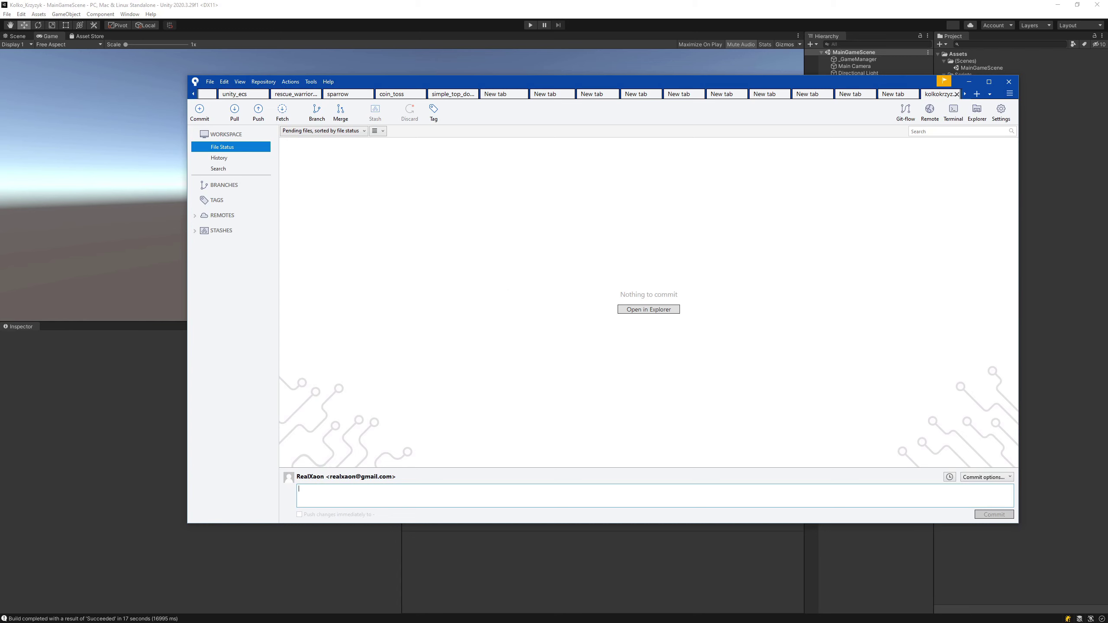
Switch to Unity, close the Build Settings window and exit the Unity editor.
click(887, 4)
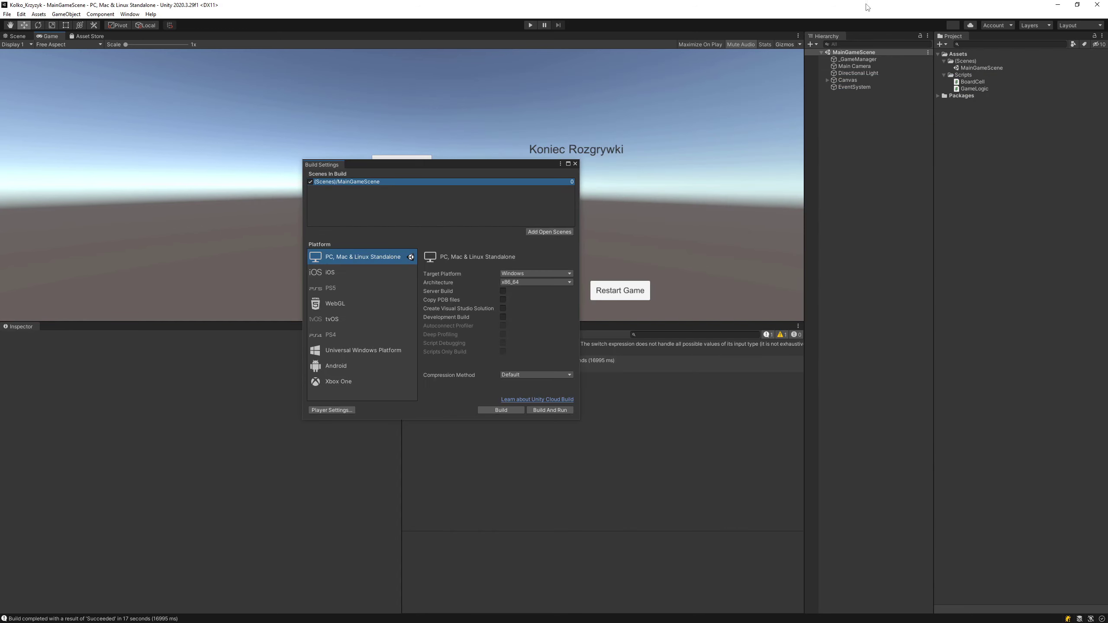
click(575, 165)
click(575, 165)
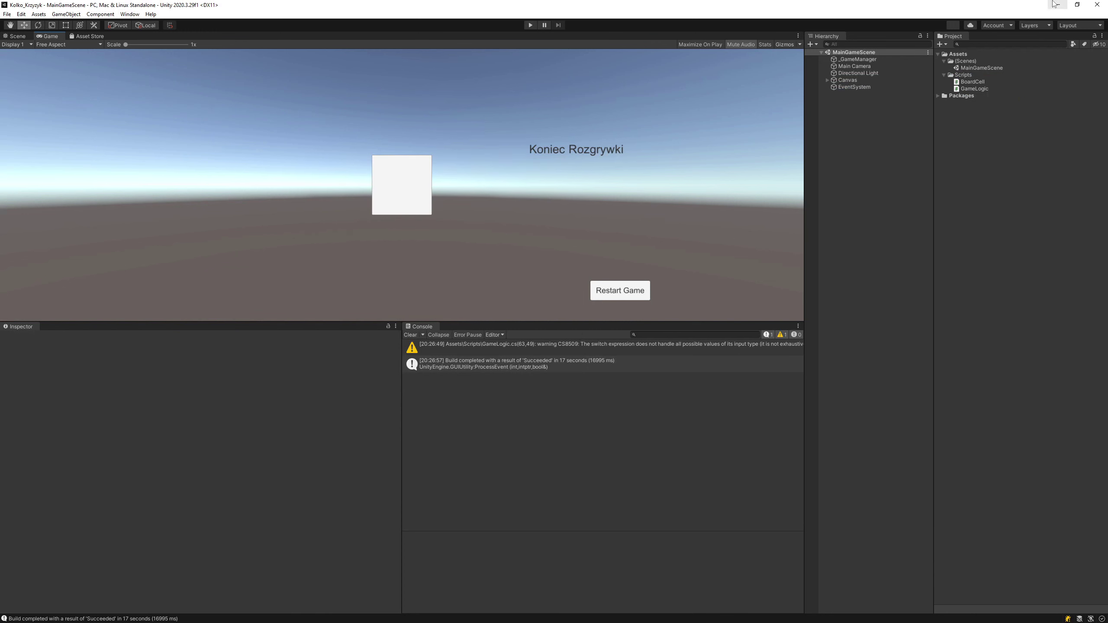
click(1093, 4)
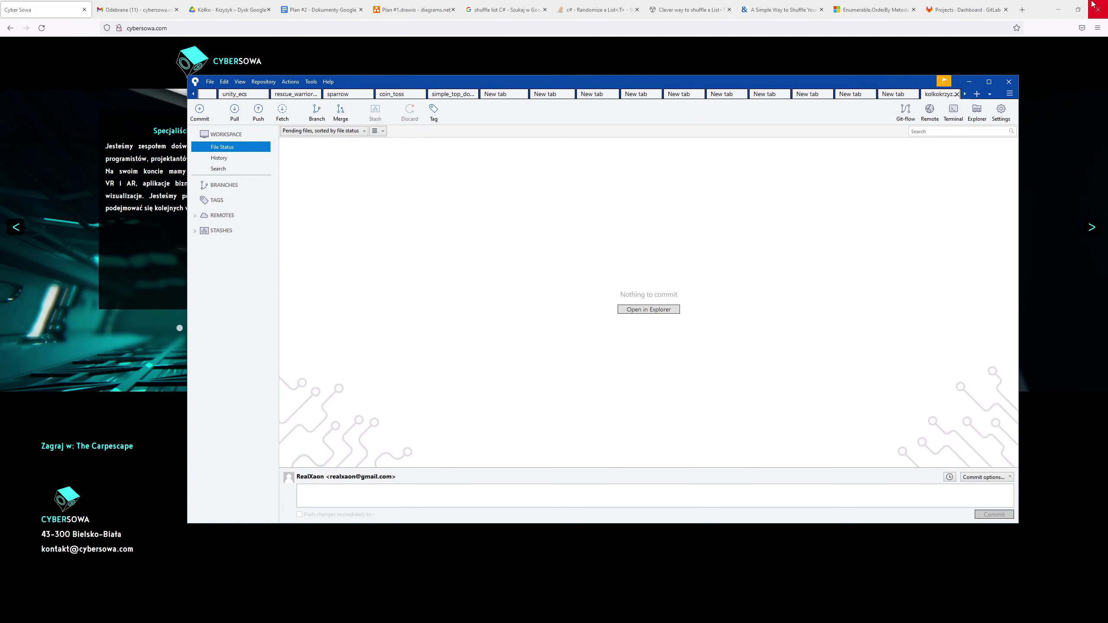
Maximize Sourcetree and look through the new repository's commit history and file status.
drag(792, 85, 838, 1)
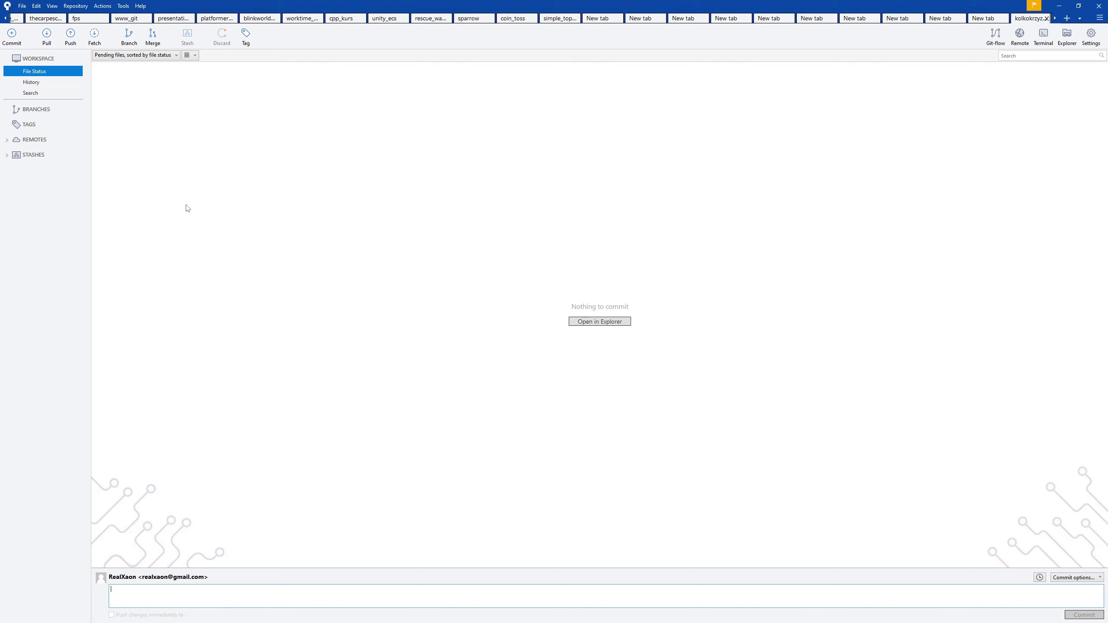
click(29, 83)
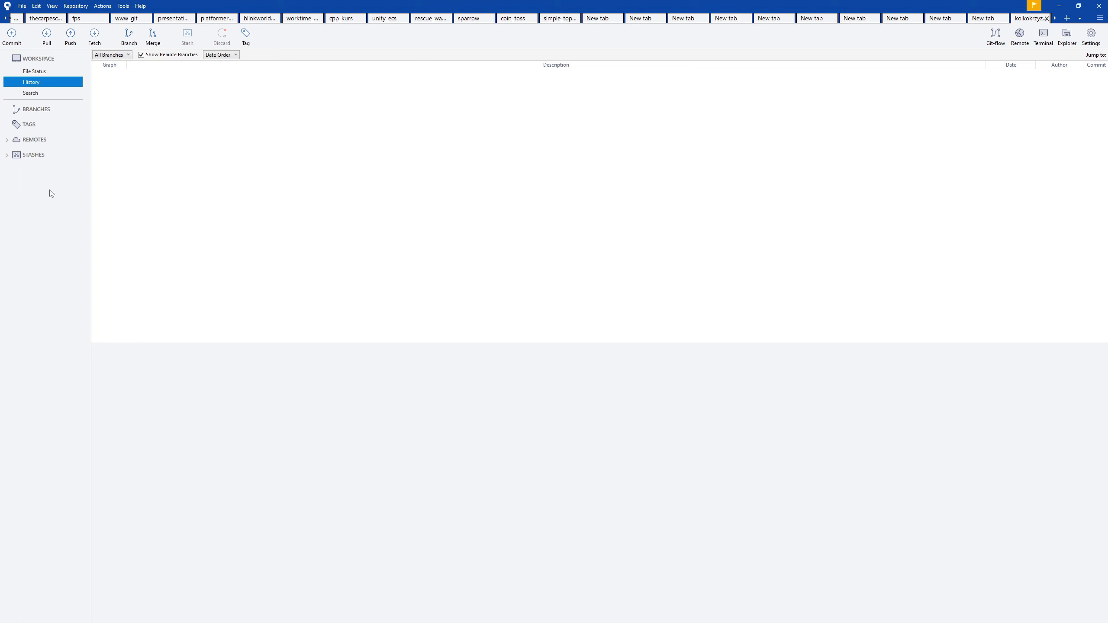
click(37, 72)
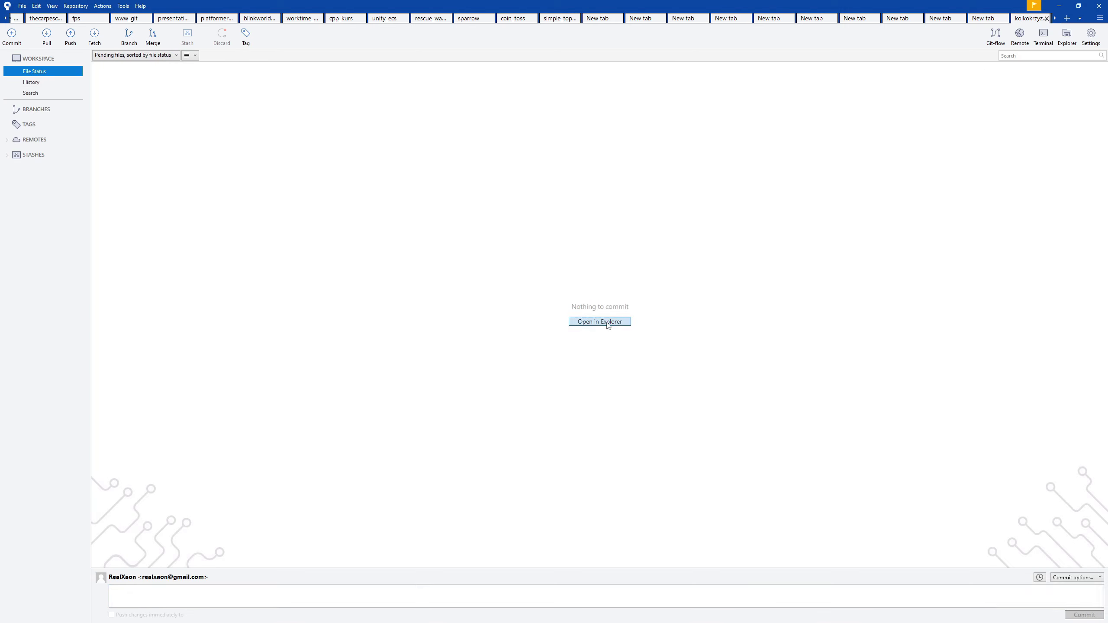
In File Explorer, move all Unity project files and folders from Kolko_Krzyzyk into the kolkokrzyzyk.git folder.
drag(1107, 103, 396, 79)
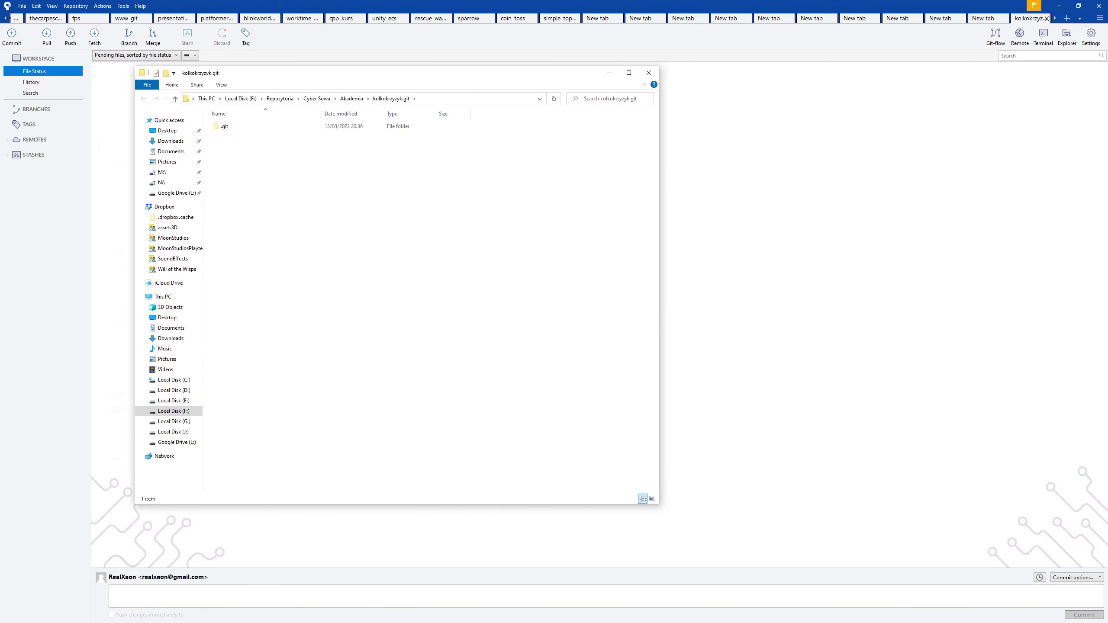
drag(1107, 93, 797, 99)
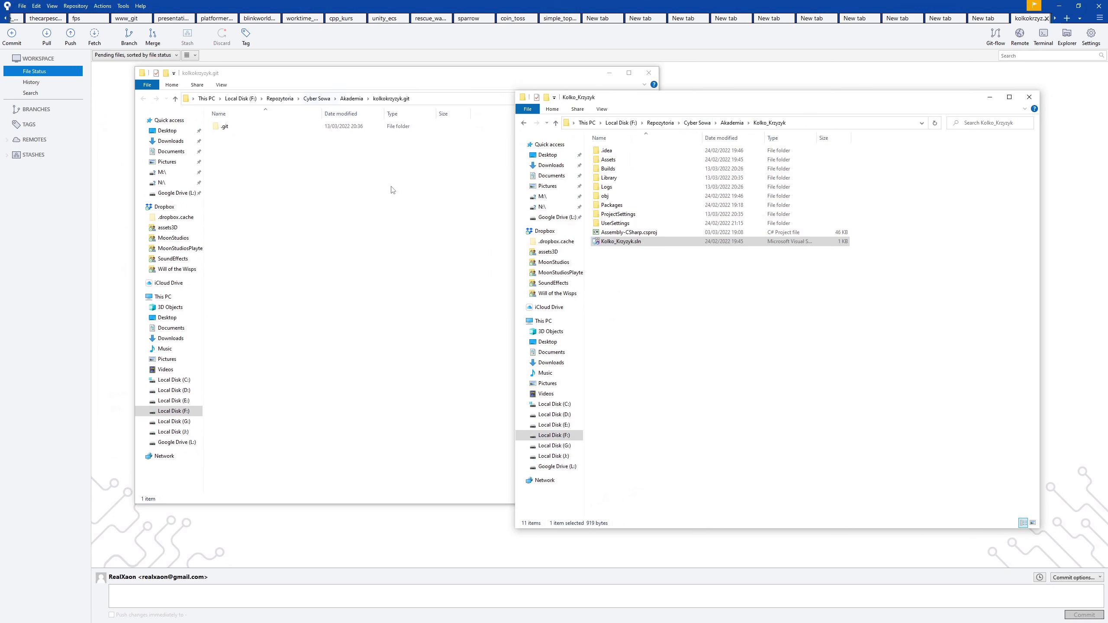
click(333, 284)
click(850, 357)
drag(793, 353, 351, 260)
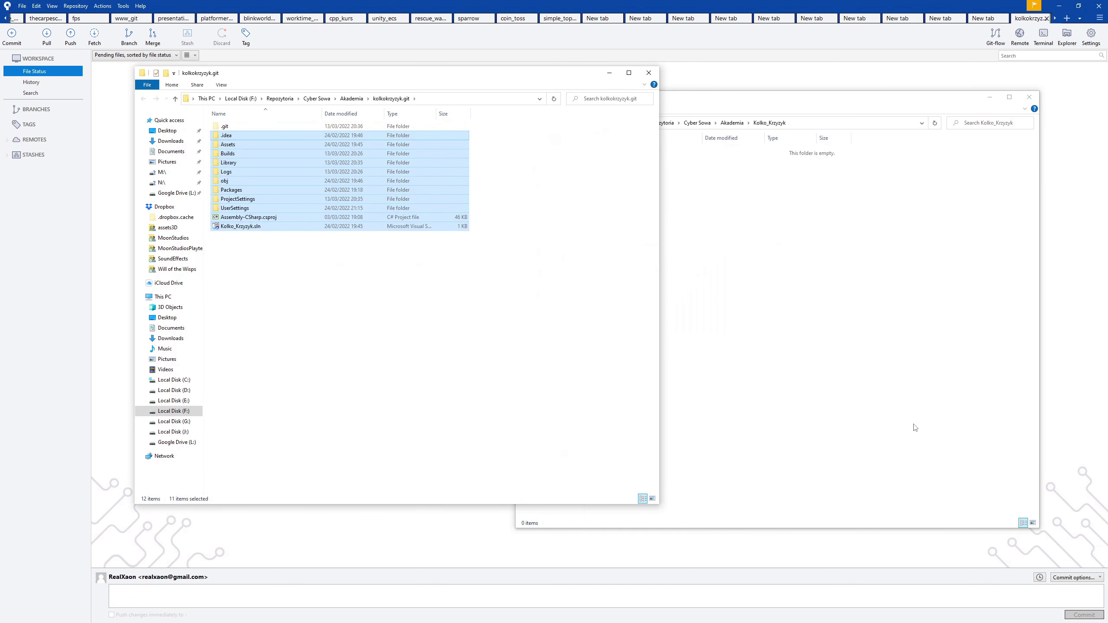
Permanently delete the emptied Kolko_Krzyzyk folder from Akademia and put both File Explorer windows away.
click(916, 428)
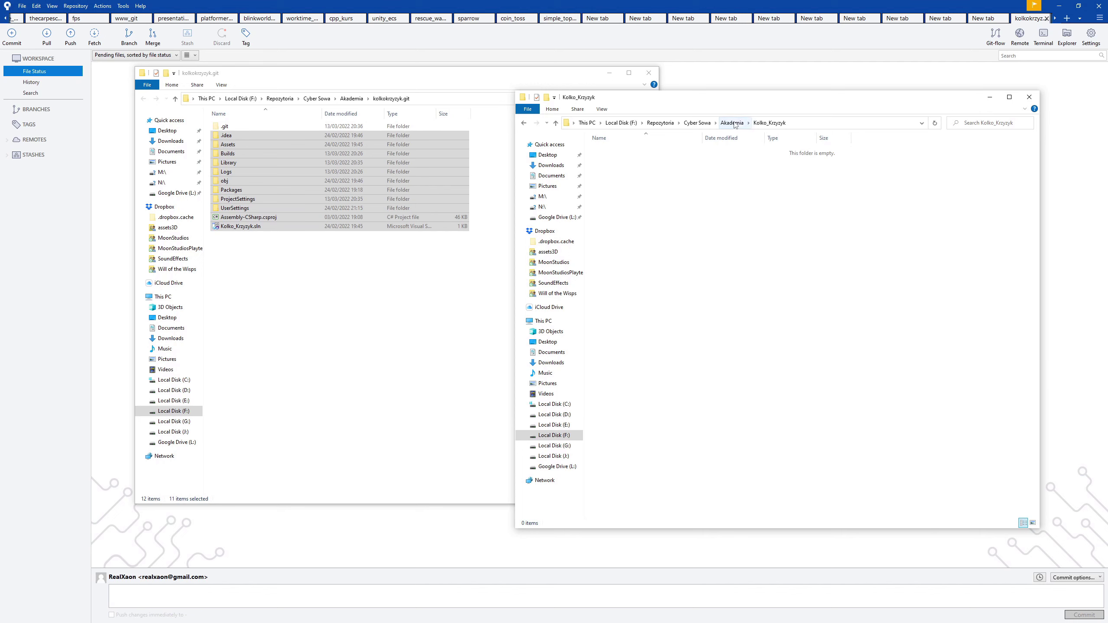
click(732, 123)
click(744, 265)
click(634, 152)
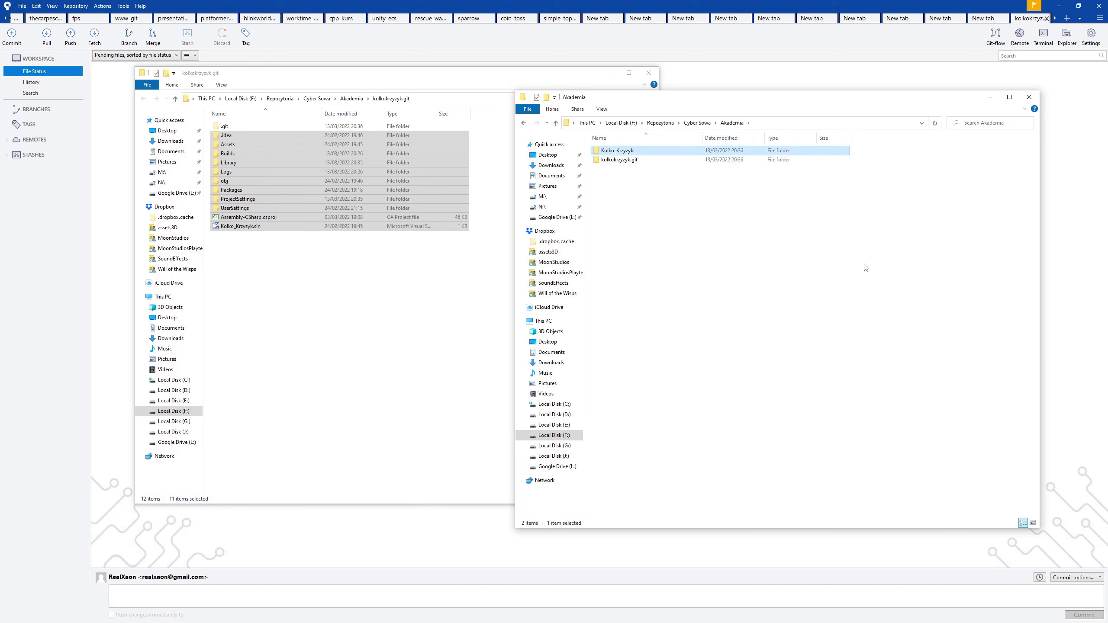
key(shift+Delete)
key(Return)
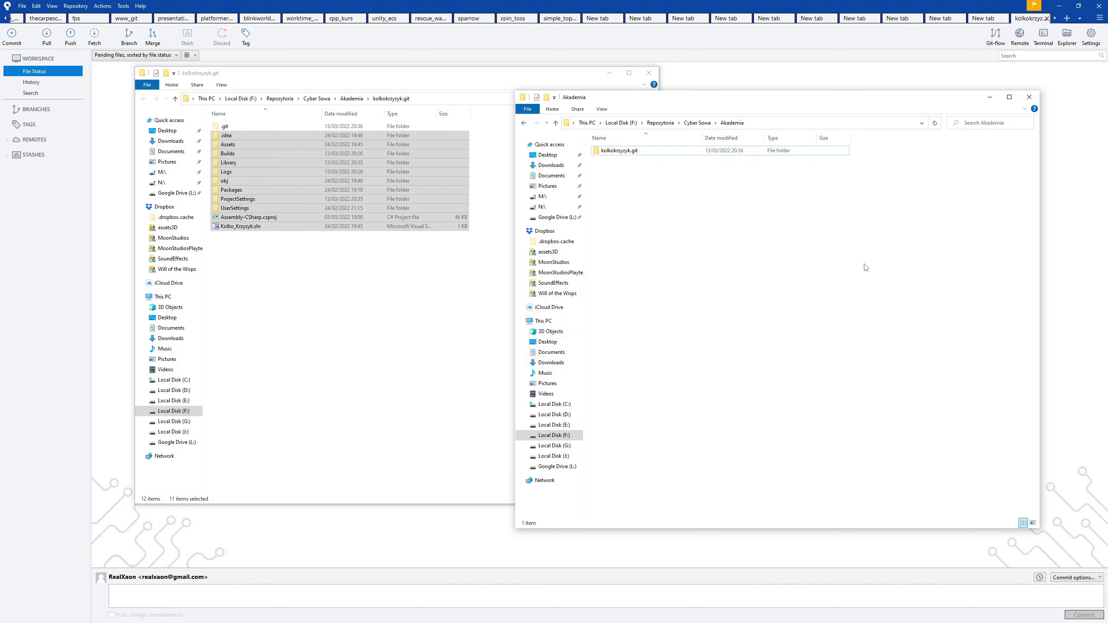
click(990, 97)
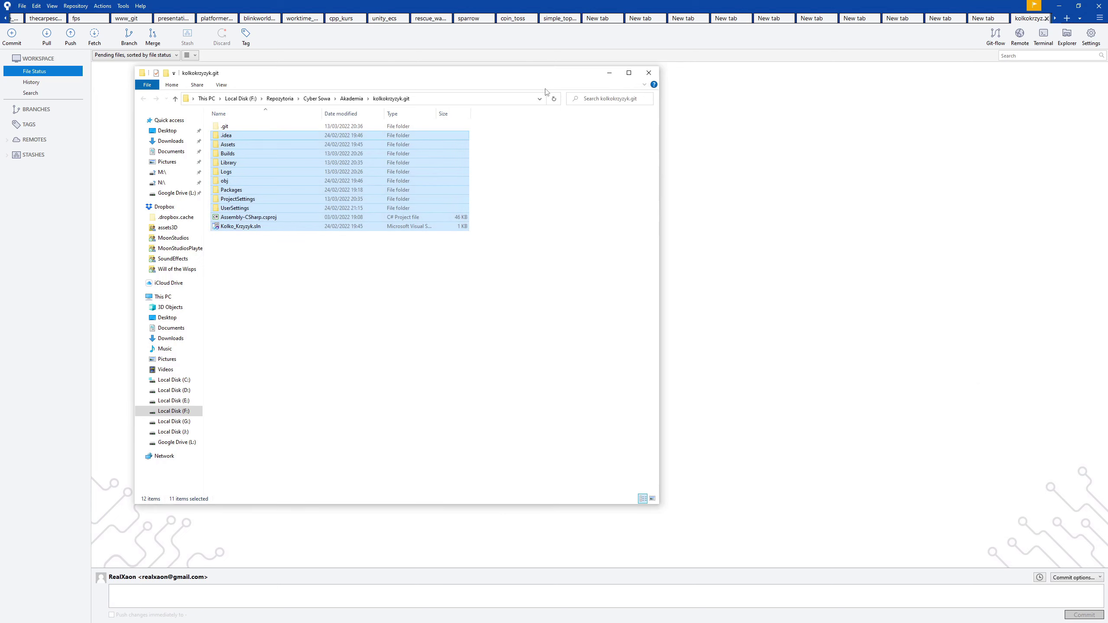
drag(487, 80, 652, 80)
click(777, 74)
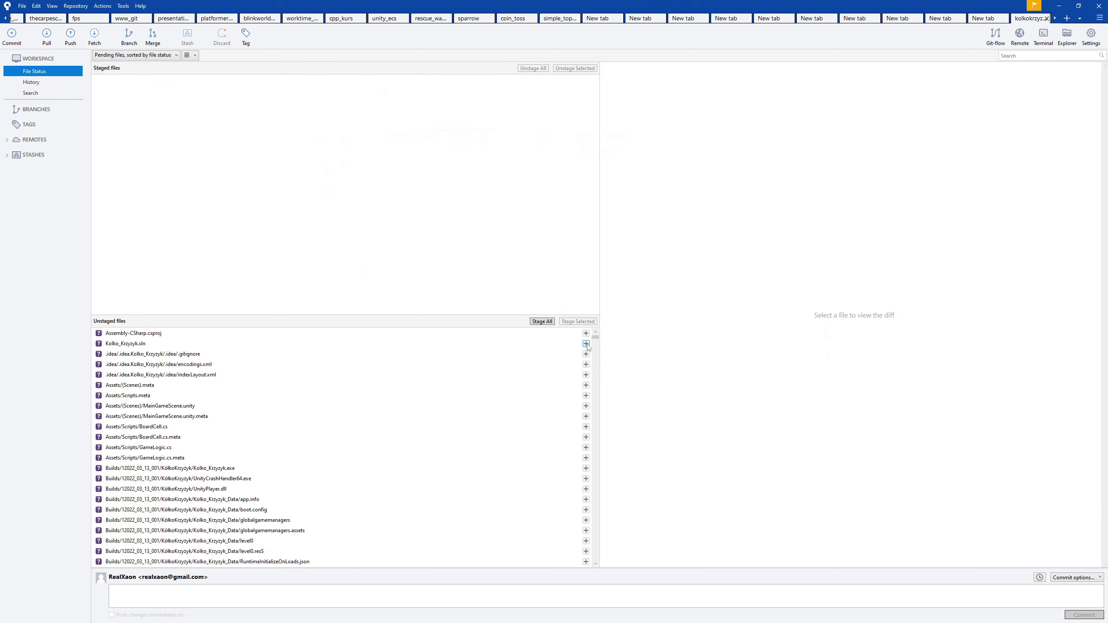
Browse the unstaged files in Sourcetree and examine the contents of the project, .idea and Assets metadata files.
drag(596, 341, 596, 487)
drag(617, 393, 621, 285)
click(100, 336)
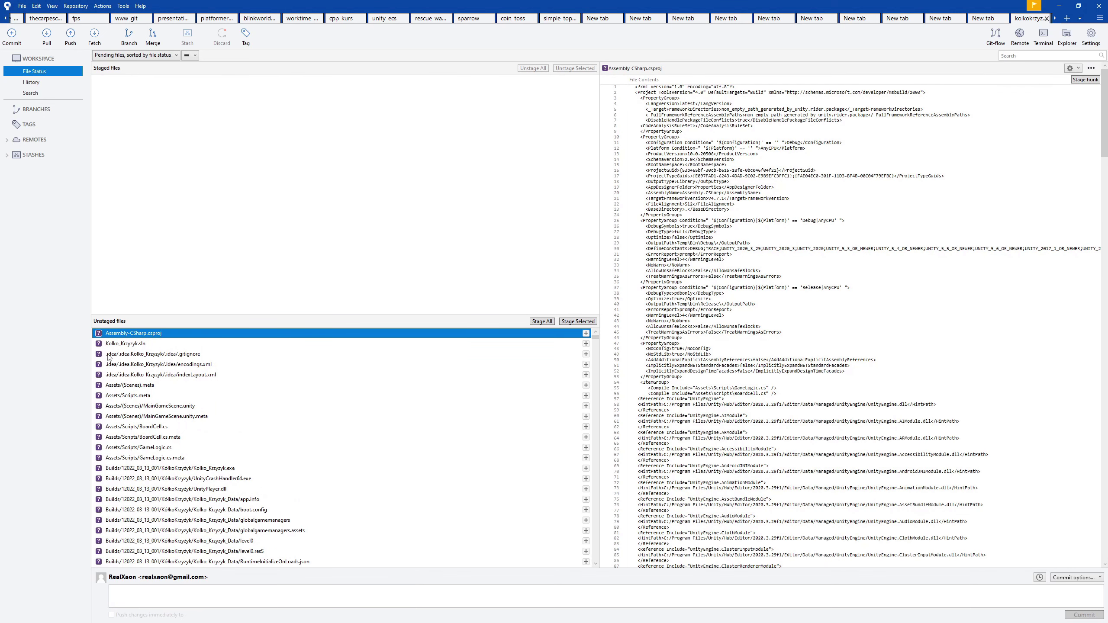
click(104, 354)
key(Down)
key(Down)
key(Down)
key(Down)
key(Down)
key(Down)
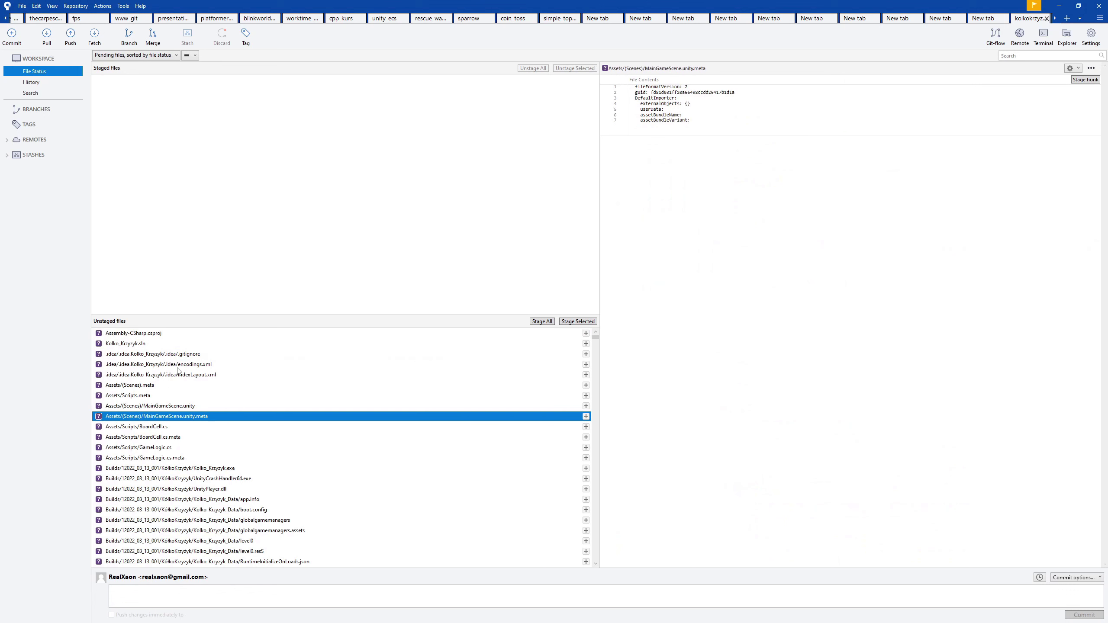
click(103, 387)
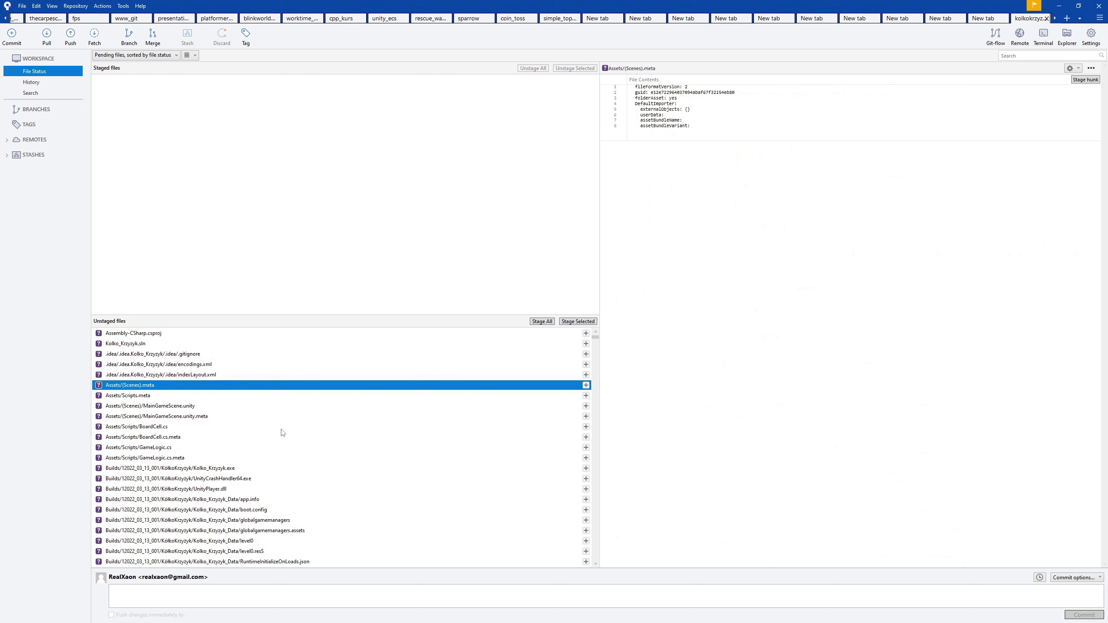
Ignore all files with the extension of Assembly-CSharp.csproj, for this repository only.
click(161, 335)
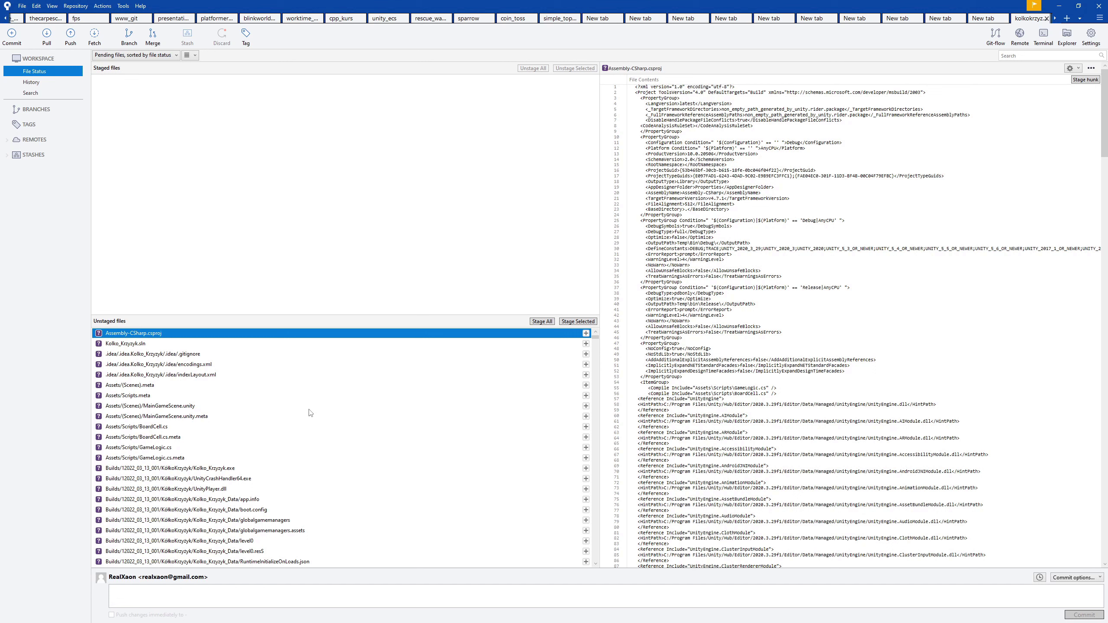
right_click(139, 336)
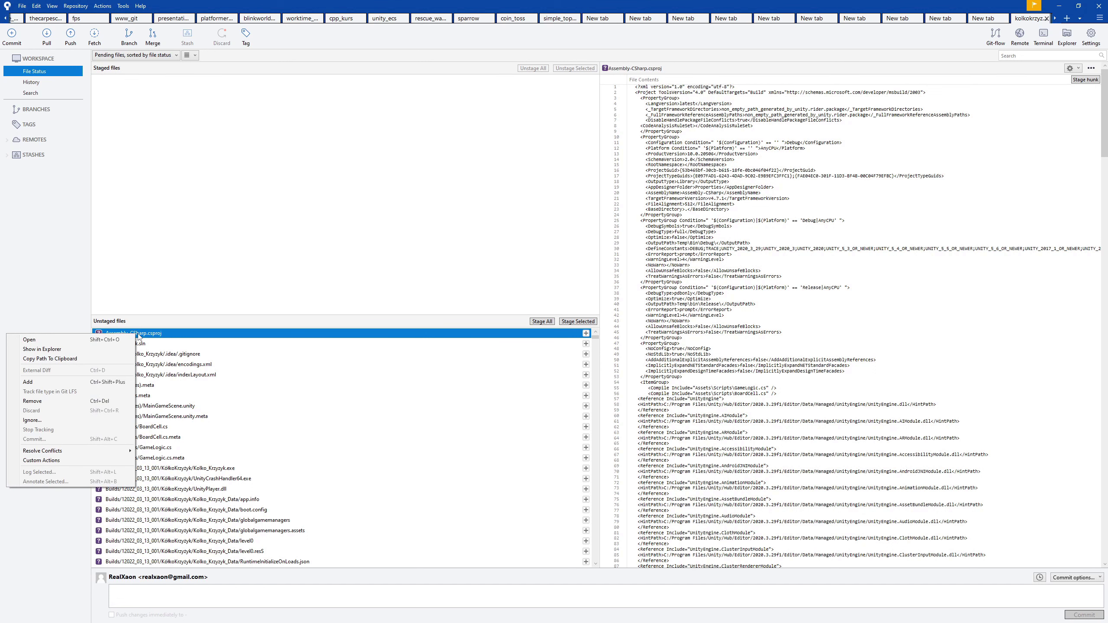
click(42, 420)
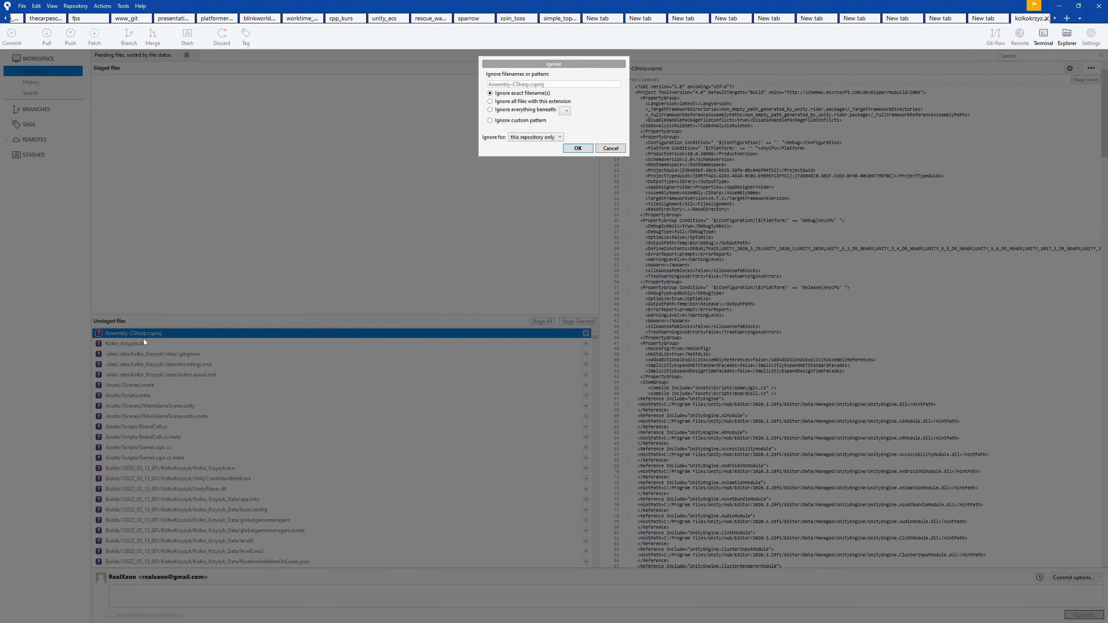
click(518, 102)
click(577, 149)
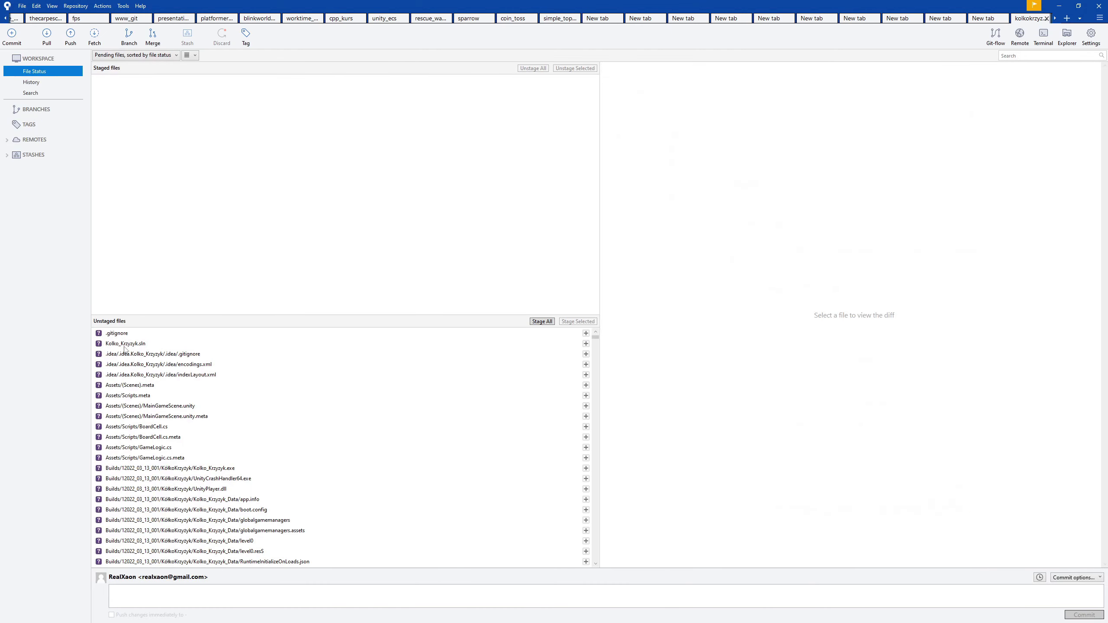
Ignore all files with the extension of Kolko_Krzyzyk.sln, for this repository only.
click(125, 347)
right_click(135, 348)
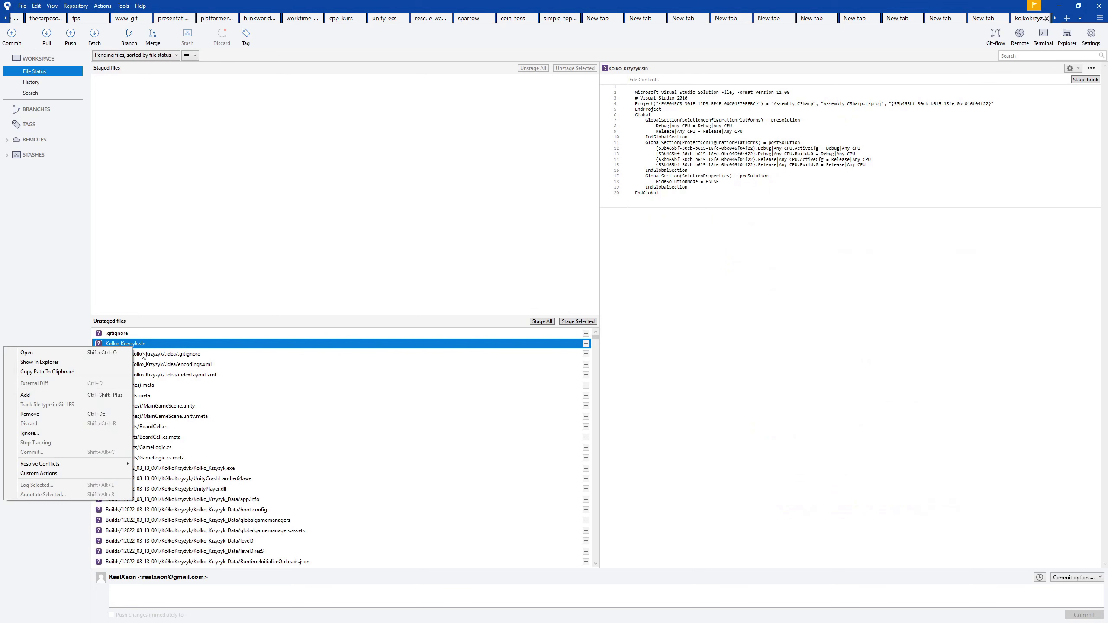
click(72, 434)
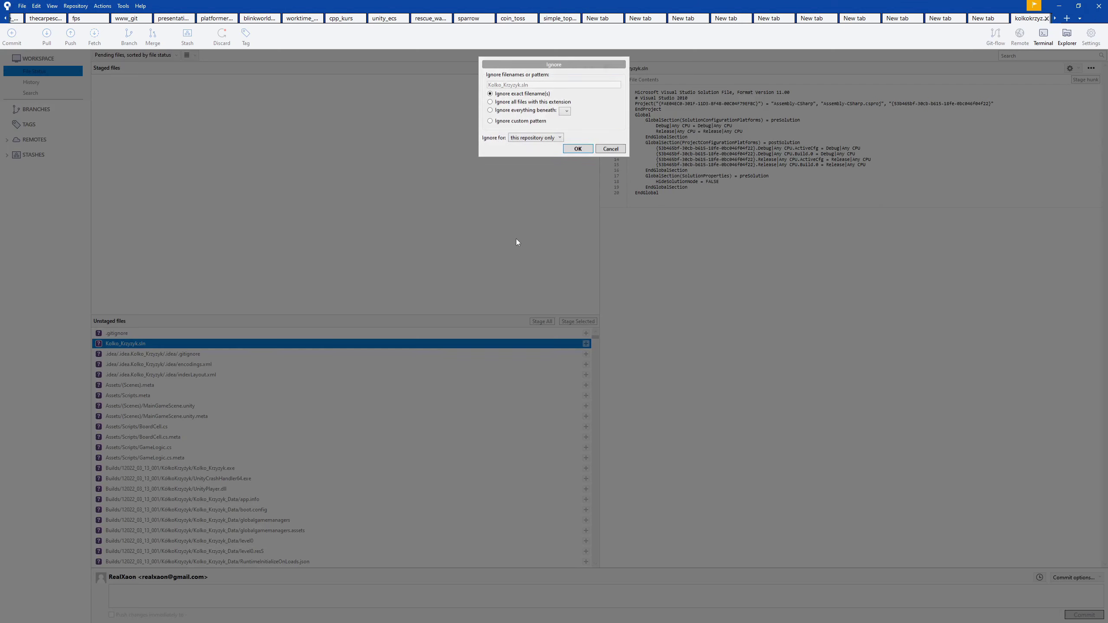
click(578, 148)
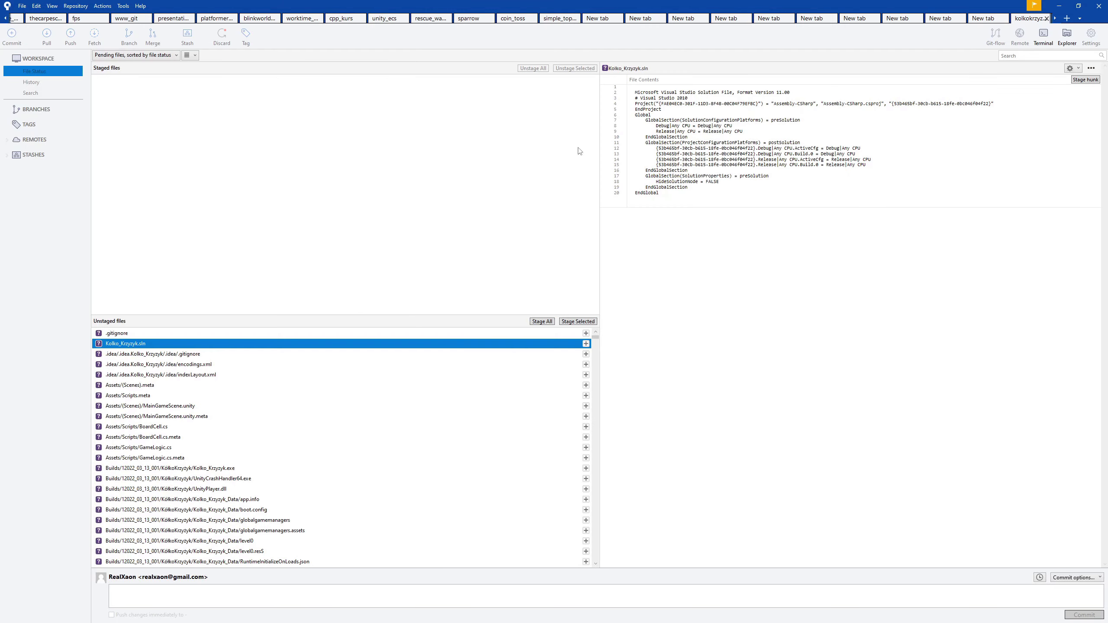
View the repository's root .gitignore, locate it in File Explorer and open it in Sublime Text.
click(124, 335)
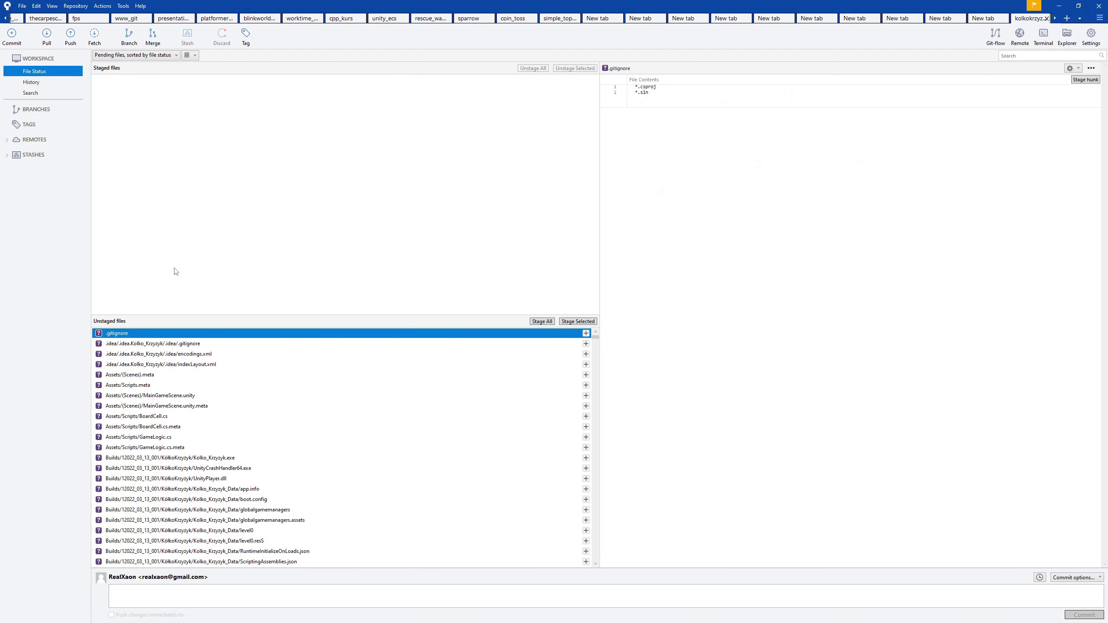
right_click(115, 339)
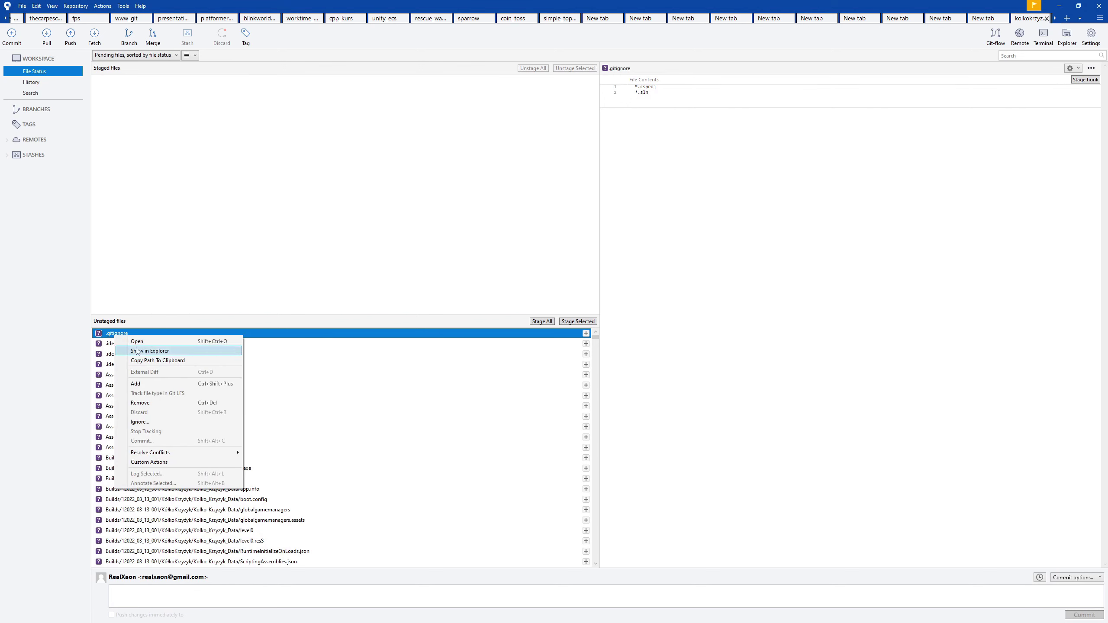
click(131, 350)
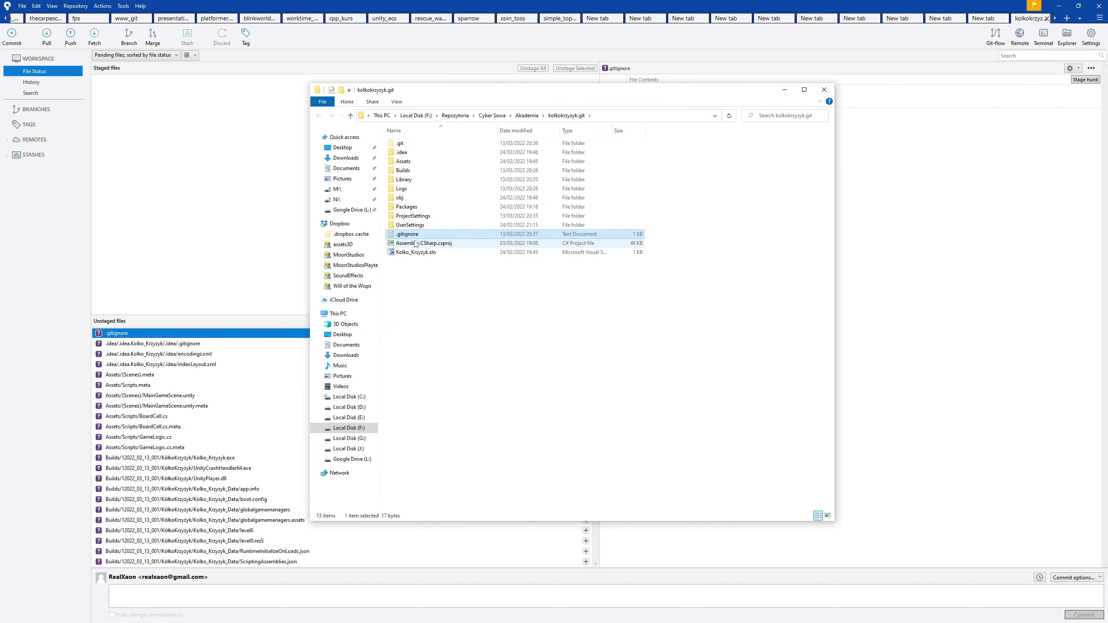
right_click(416, 238)
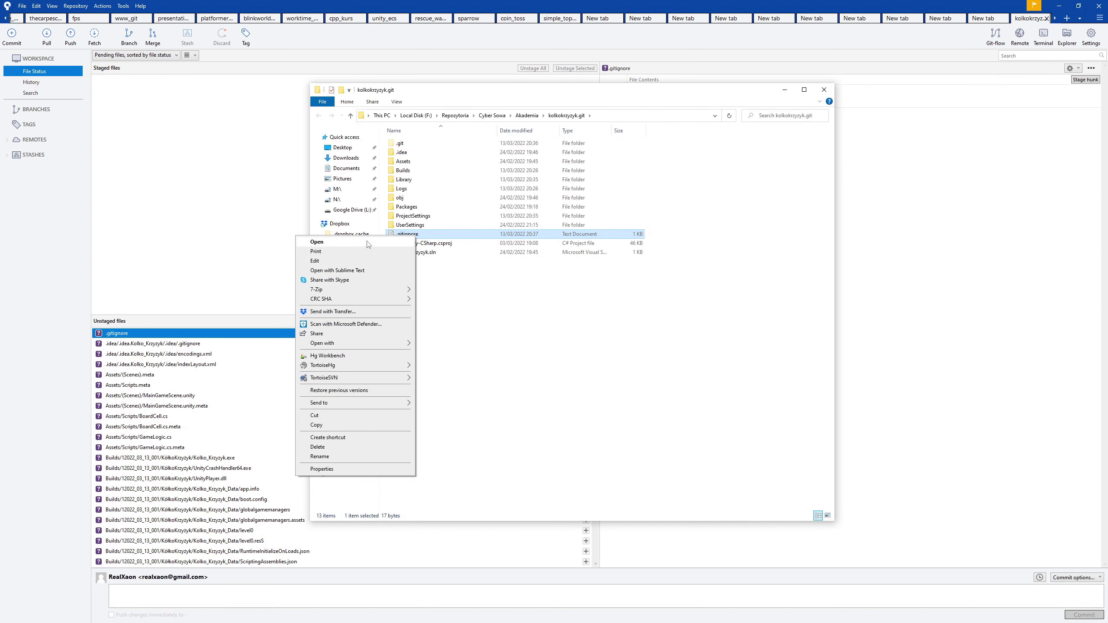
click(356, 274)
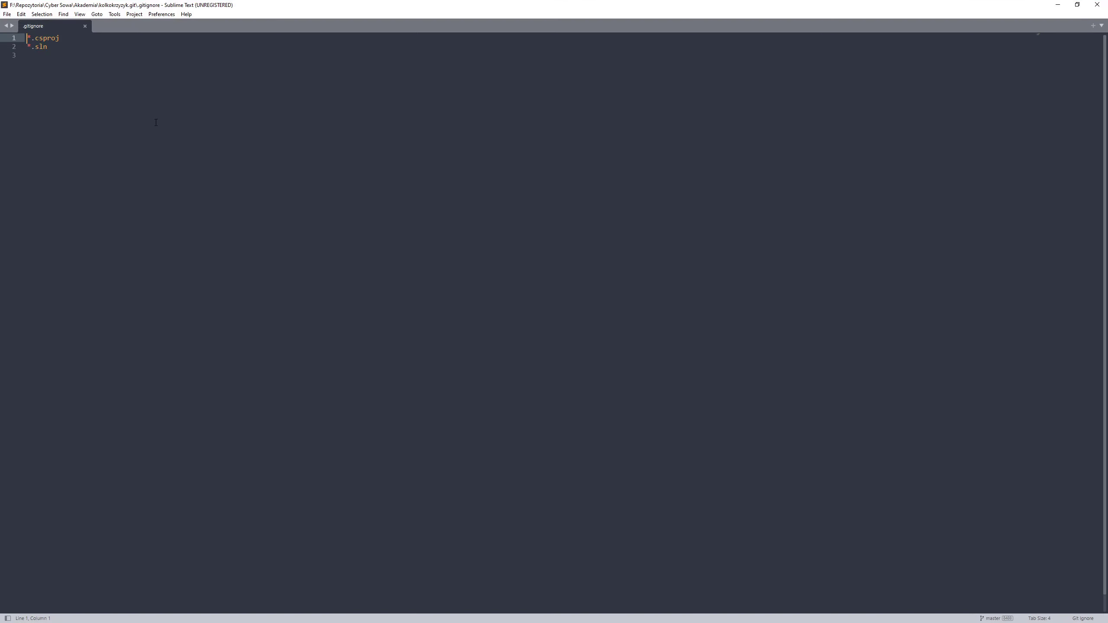
Examine the *.csproj and *.sln ignore patterns in the .gitignore file, then minimize Sublime Text.
click(141, 99)
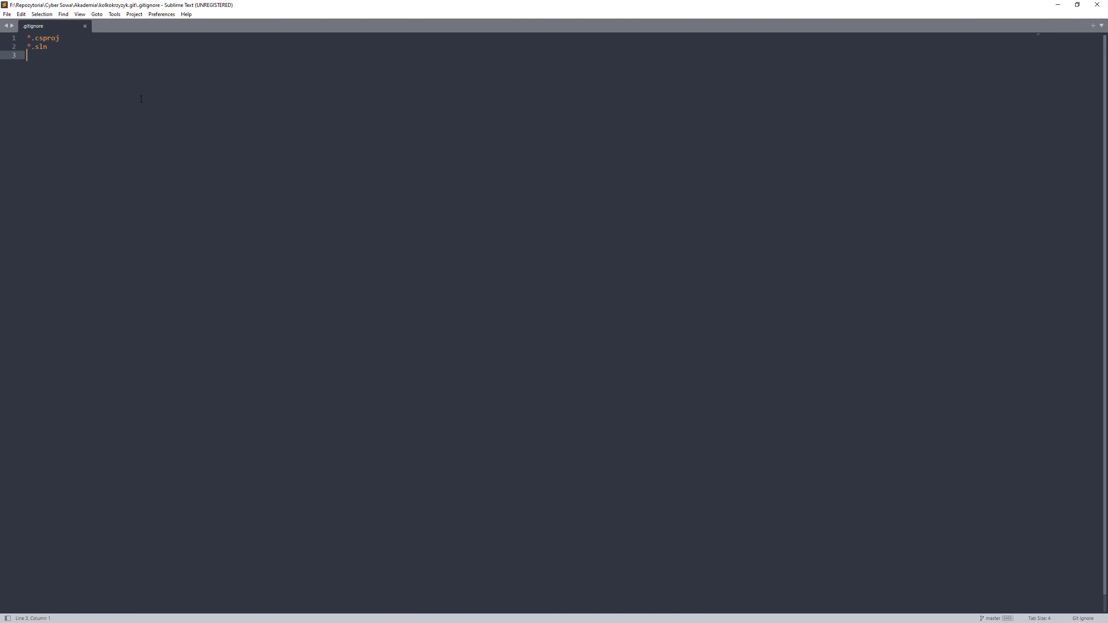
click(67, 39)
key(shift+Home)
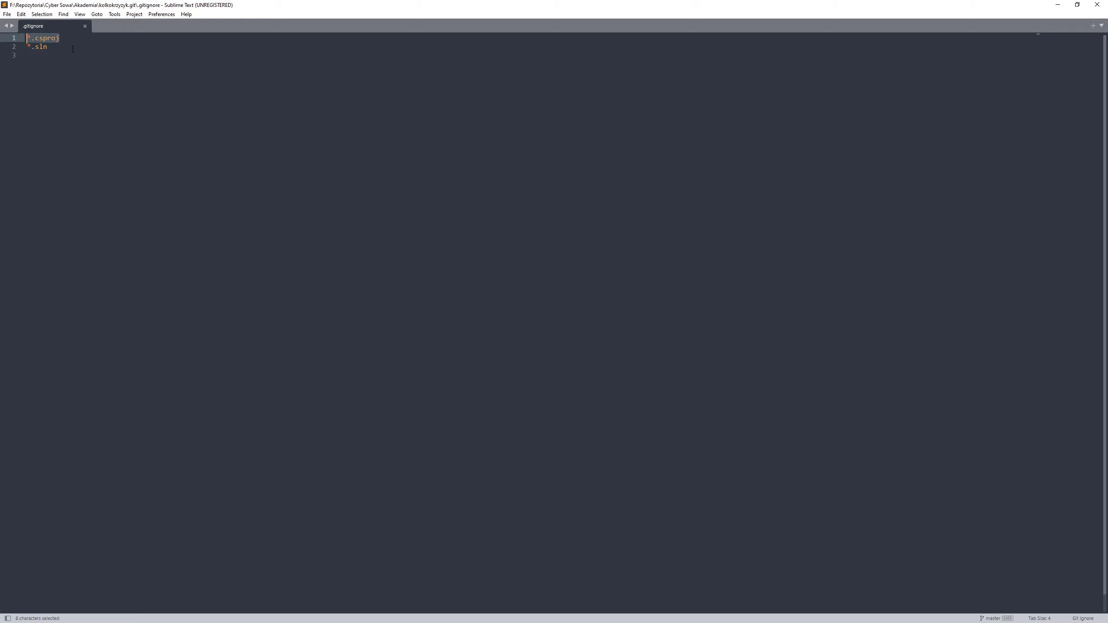
drag(60, 49, 2, 40)
click(64, 45)
drag(67, 49, 32, 47)
click(90, 50)
click(1058, 5)
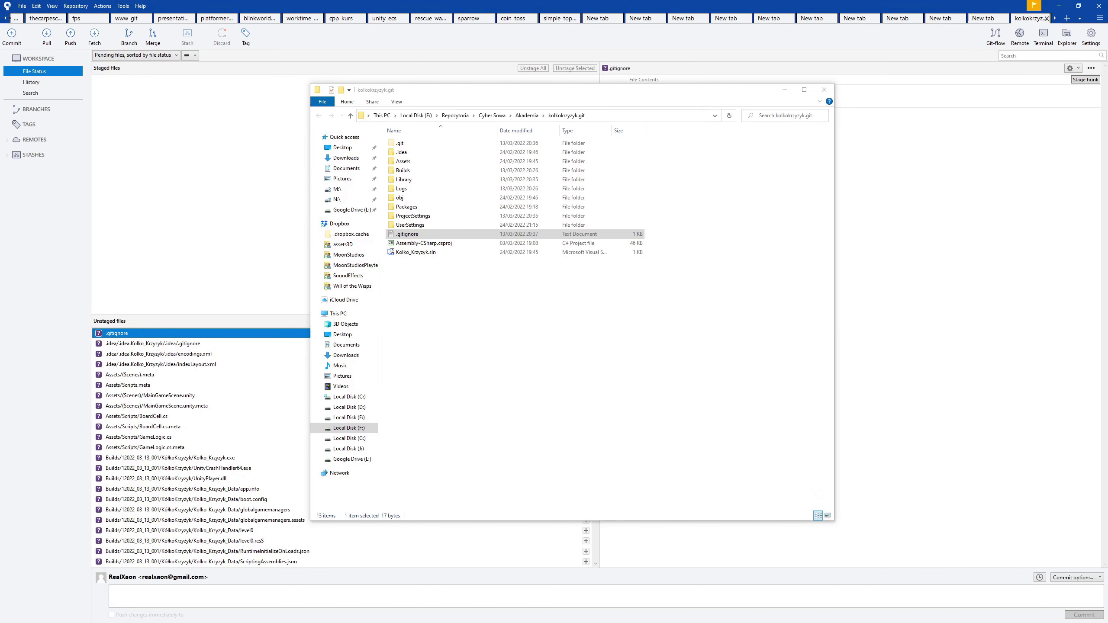
Minimize File Explorer and ignore everything beneath the .idea folder, for this repository only.
click(786, 92)
click(134, 346)
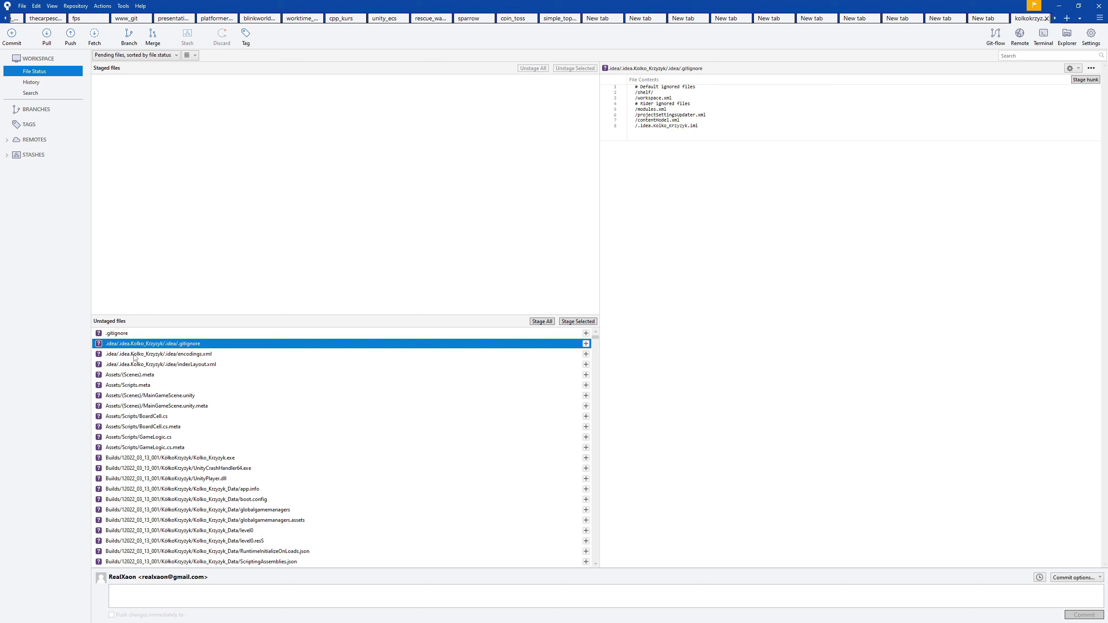
click(126, 355)
click(122, 344)
right_click(128, 348)
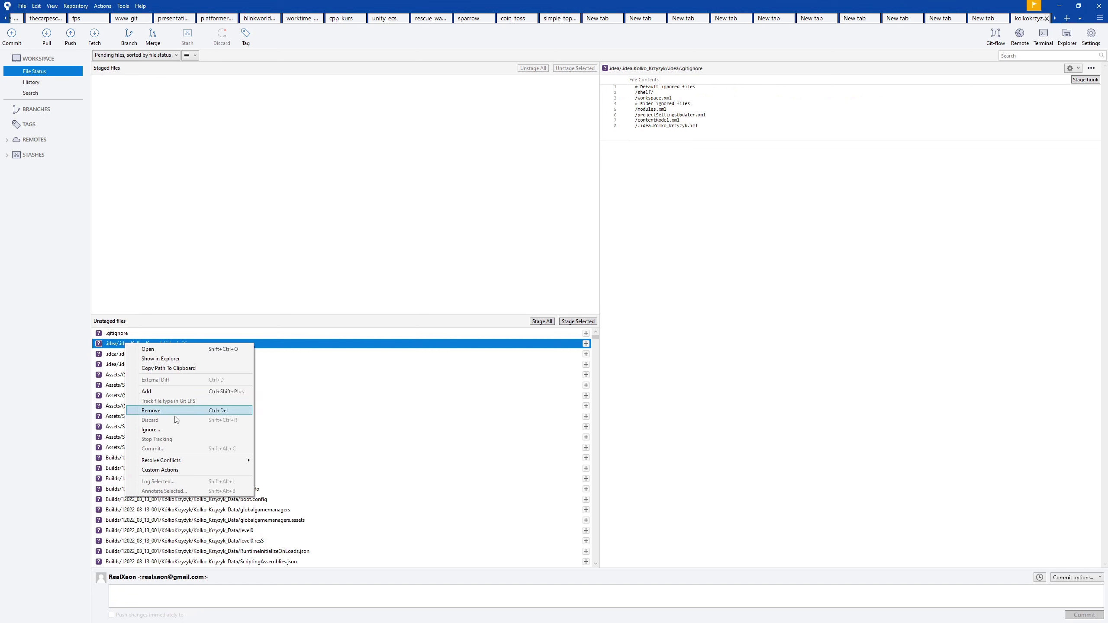
click(177, 432)
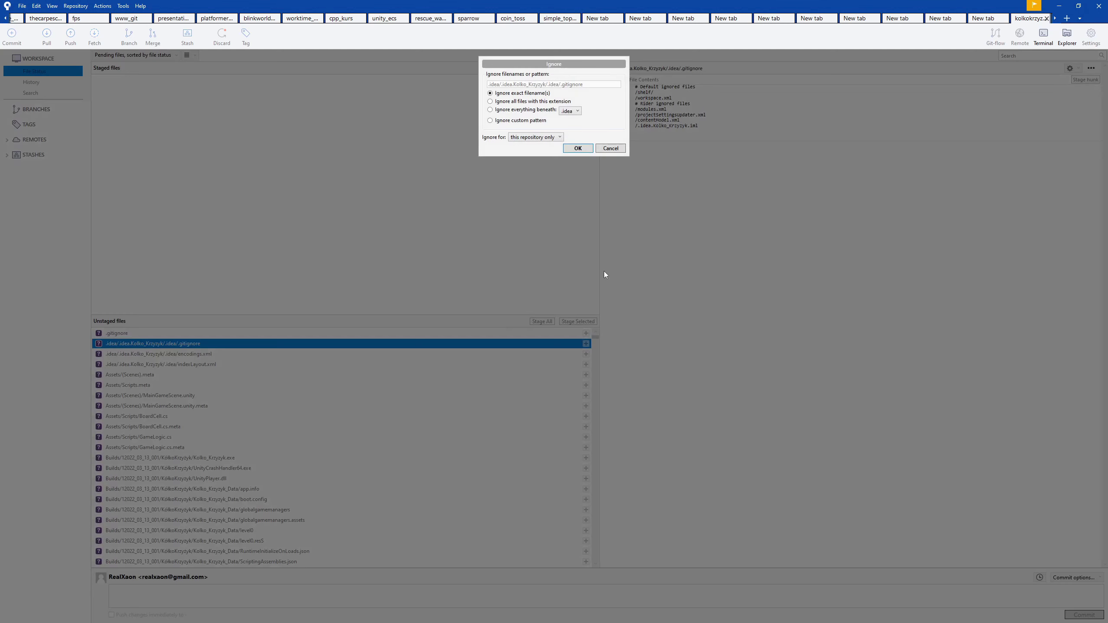
click(529, 110)
click(577, 148)
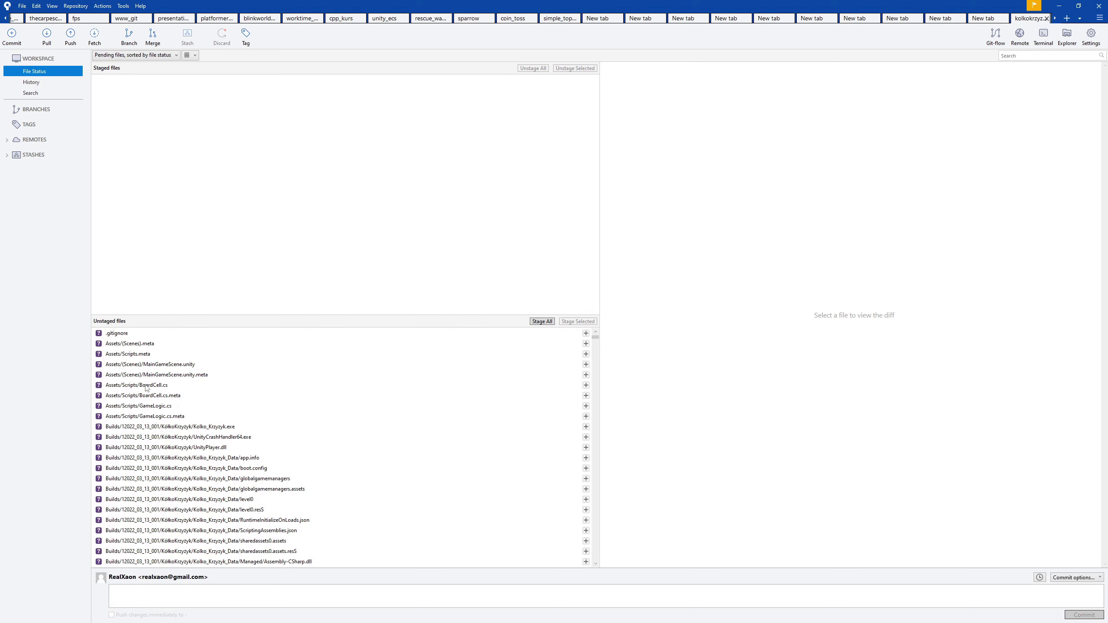
Ignore everything beneath the Builds folder, for this repository only.
click(122, 427)
scroll(116, 438, down, 1)
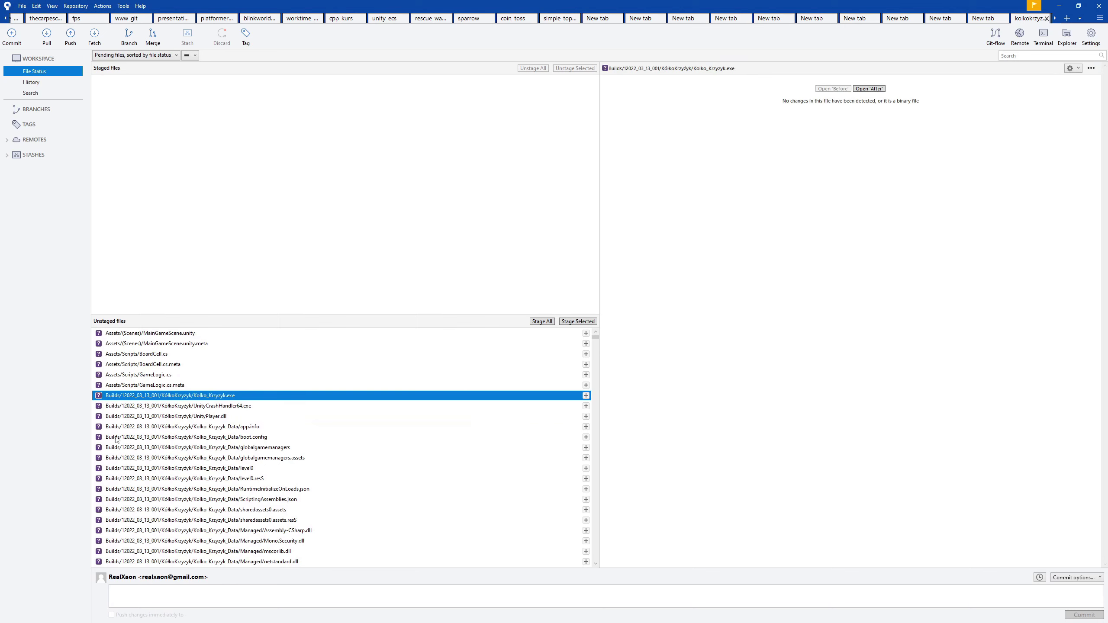
right_click(126, 398)
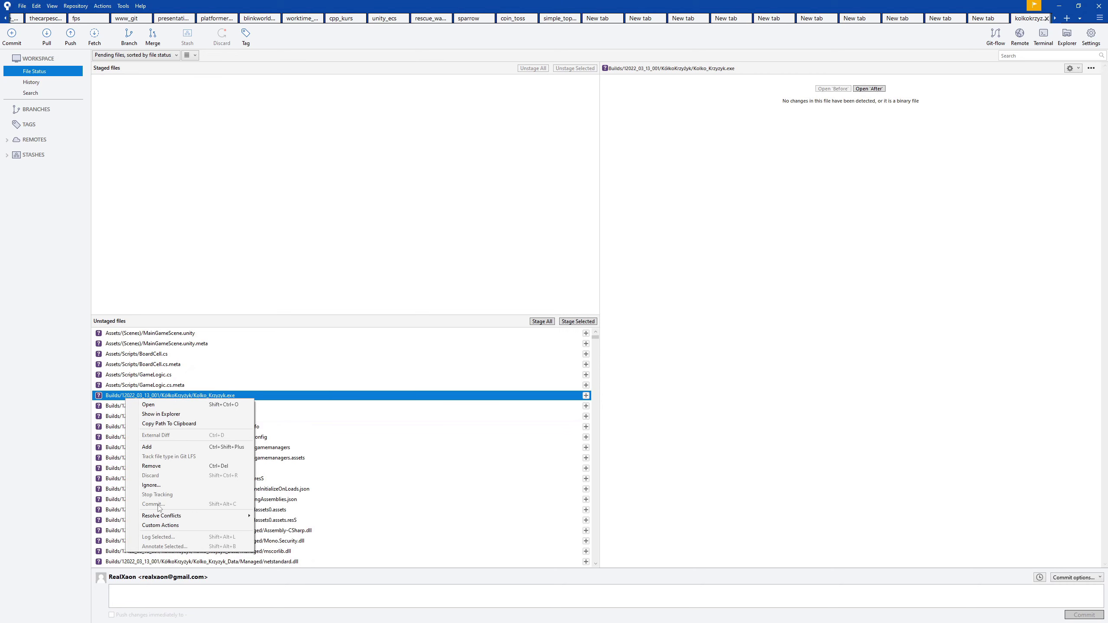
click(166, 486)
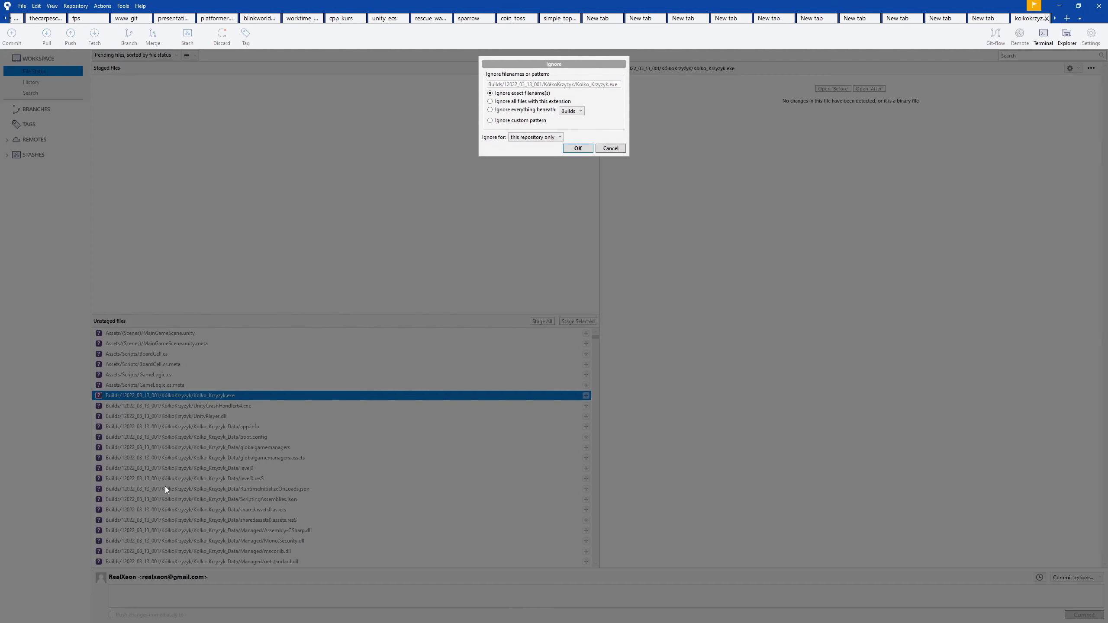
click(521, 112)
click(578, 149)
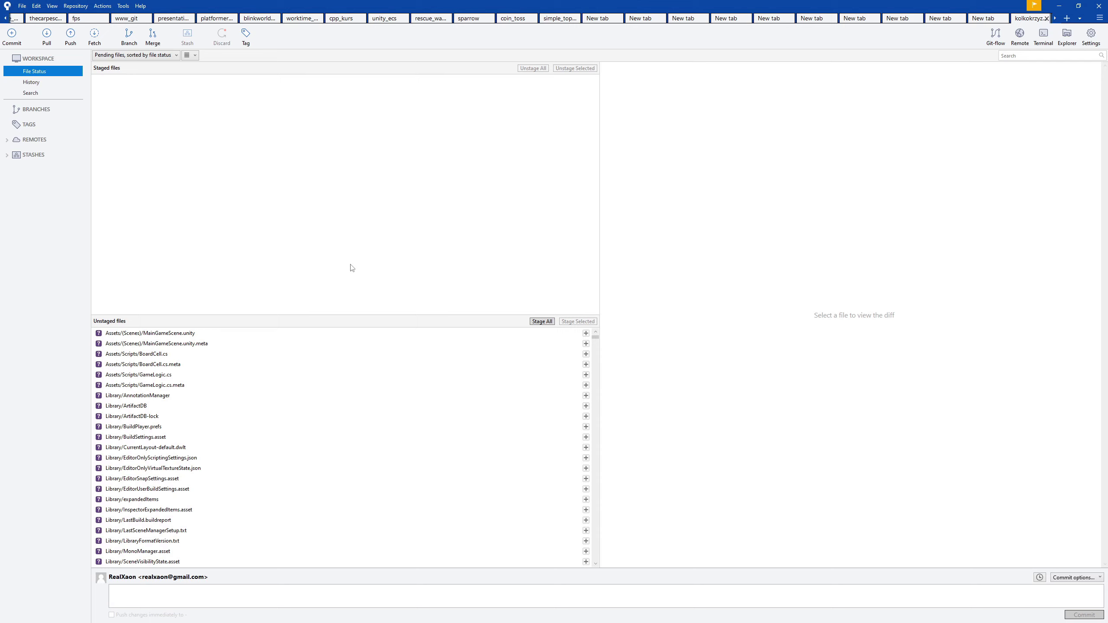
Ignore everything beneath the Library folder, for this repository only.
click(132, 398)
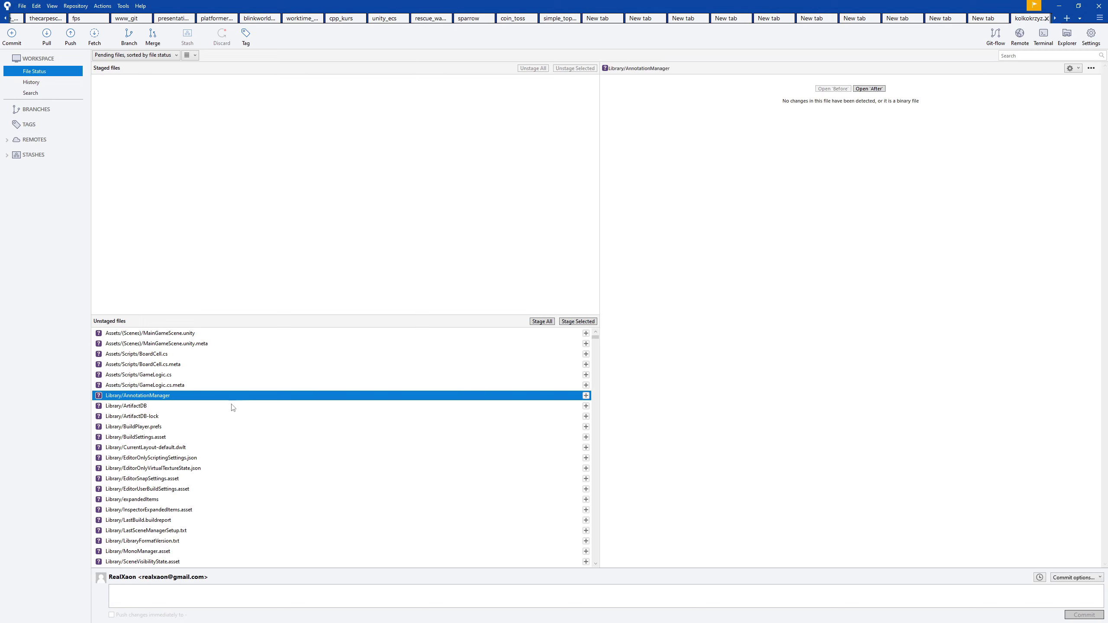
click(165, 407)
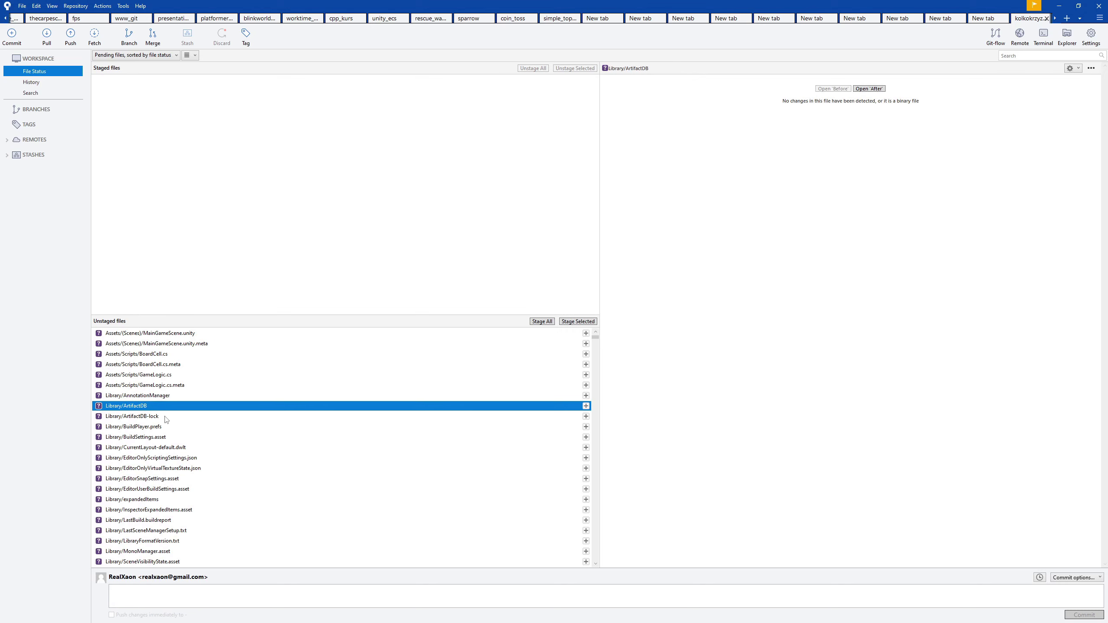
click(132, 396)
right_click(138, 396)
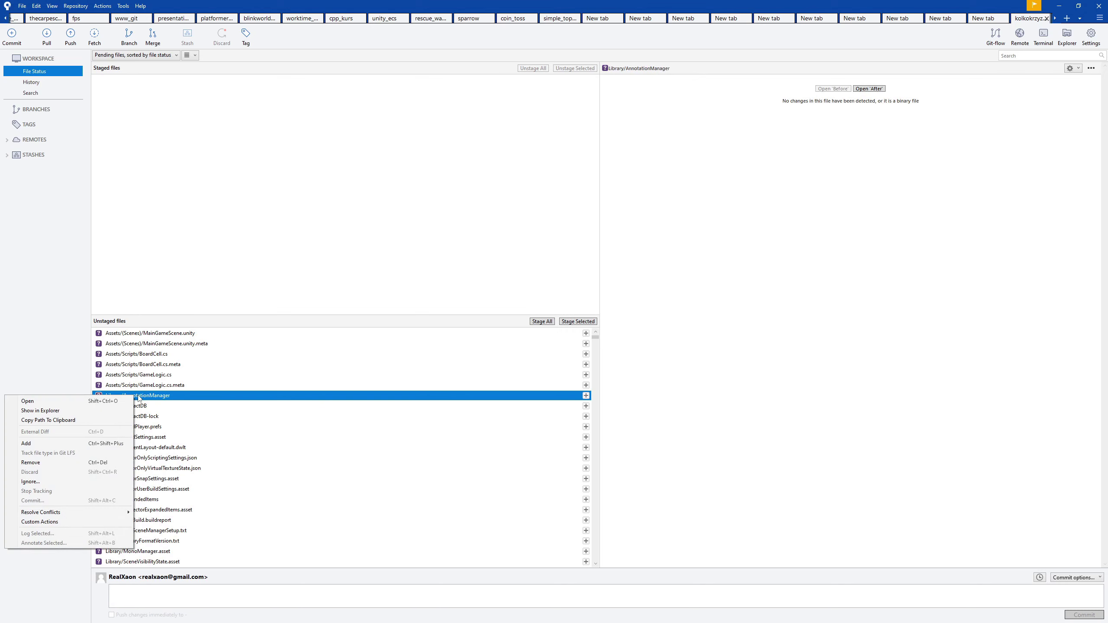
click(68, 482)
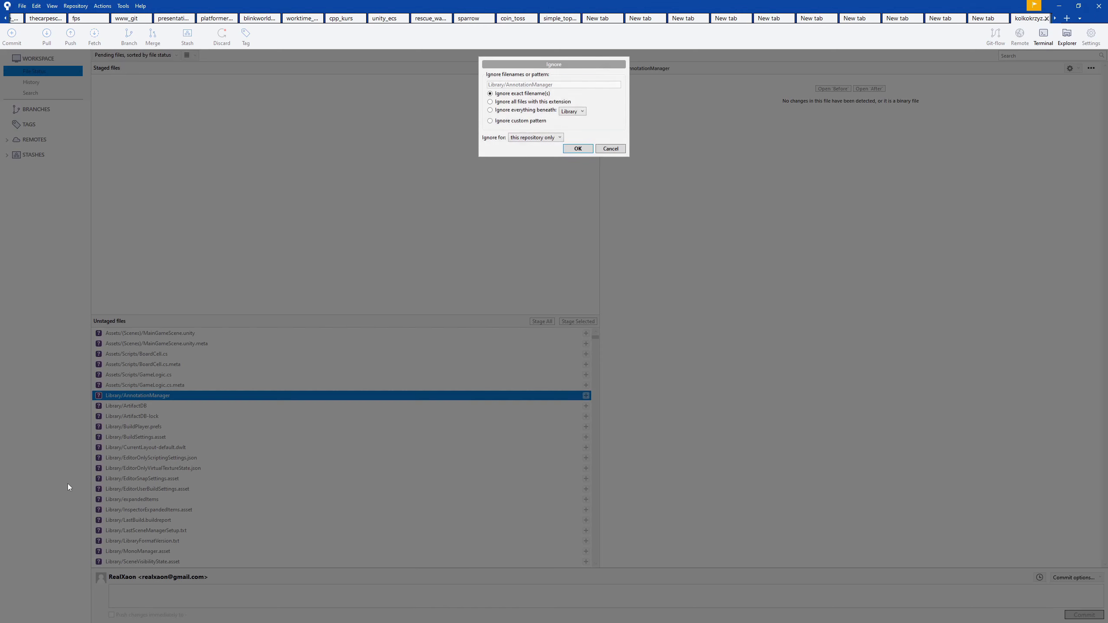
click(532, 111)
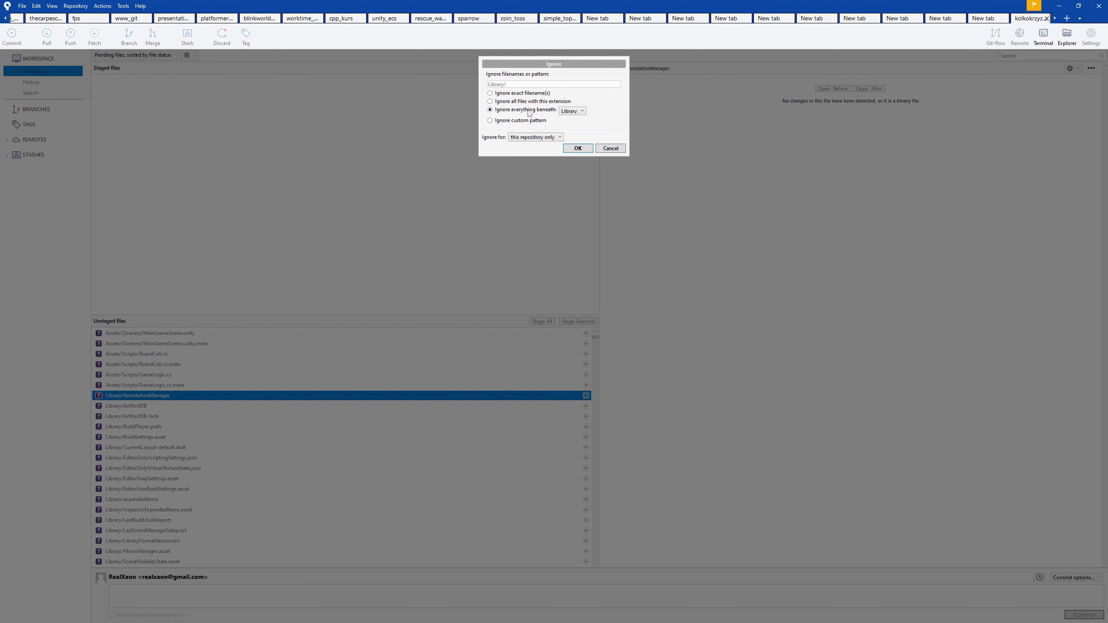
click(578, 149)
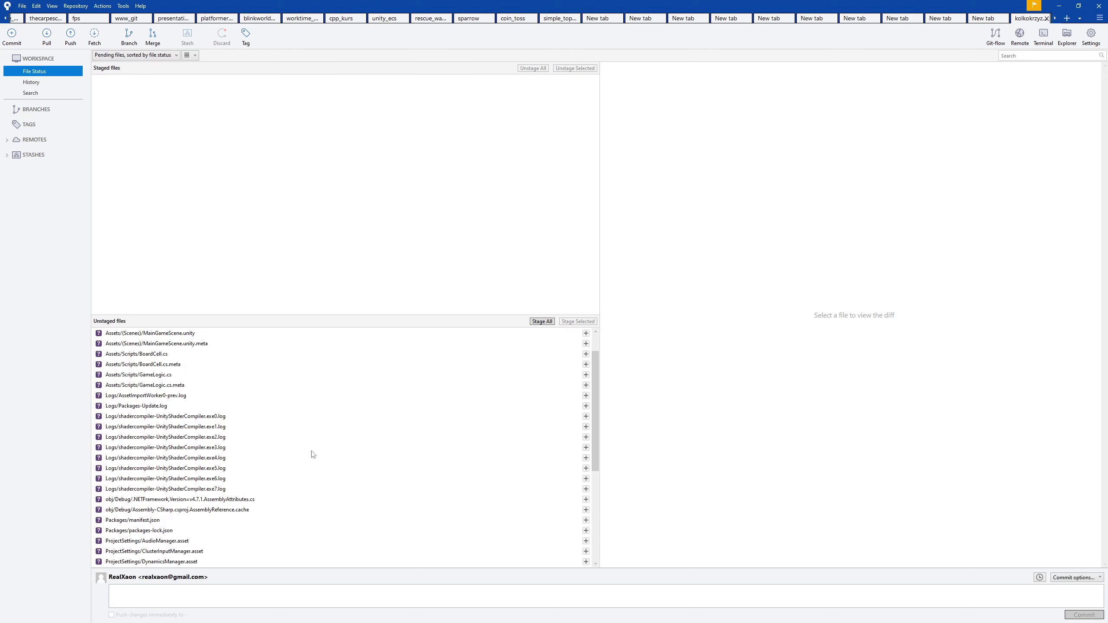
Ignore everything beneath the Logs folder, for this repository only.
right_click(145, 398)
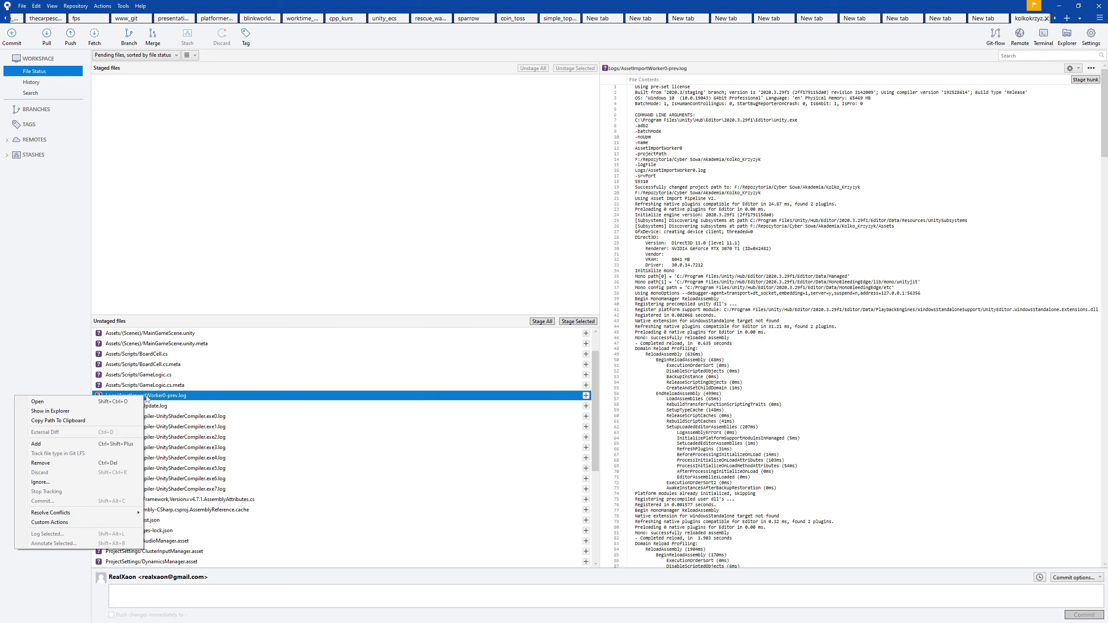
click(94, 480)
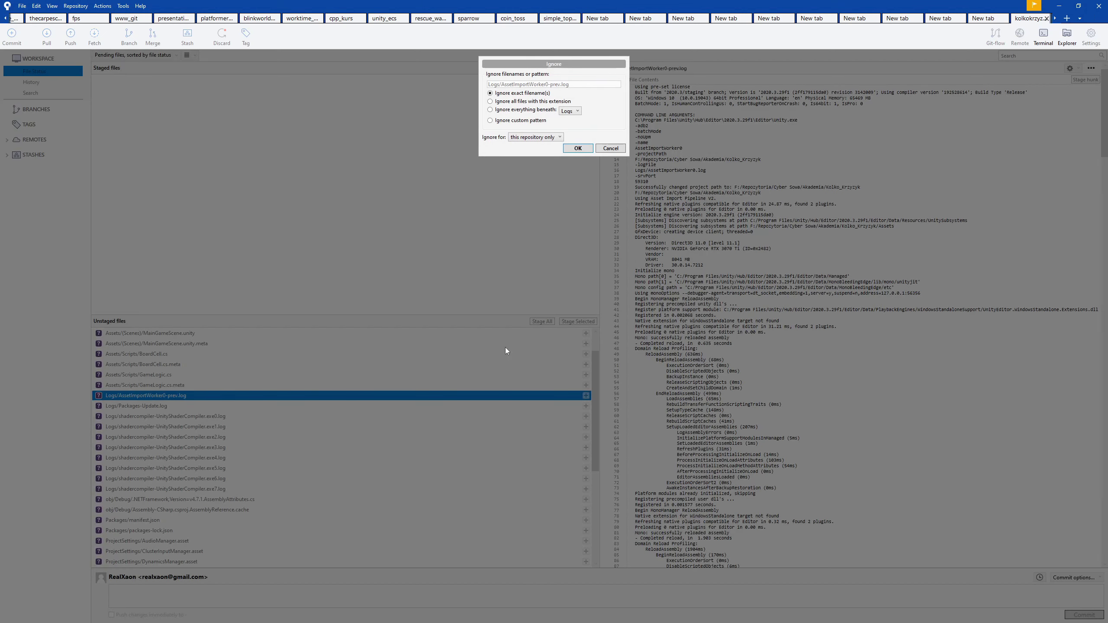
click(537, 110)
click(579, 150)
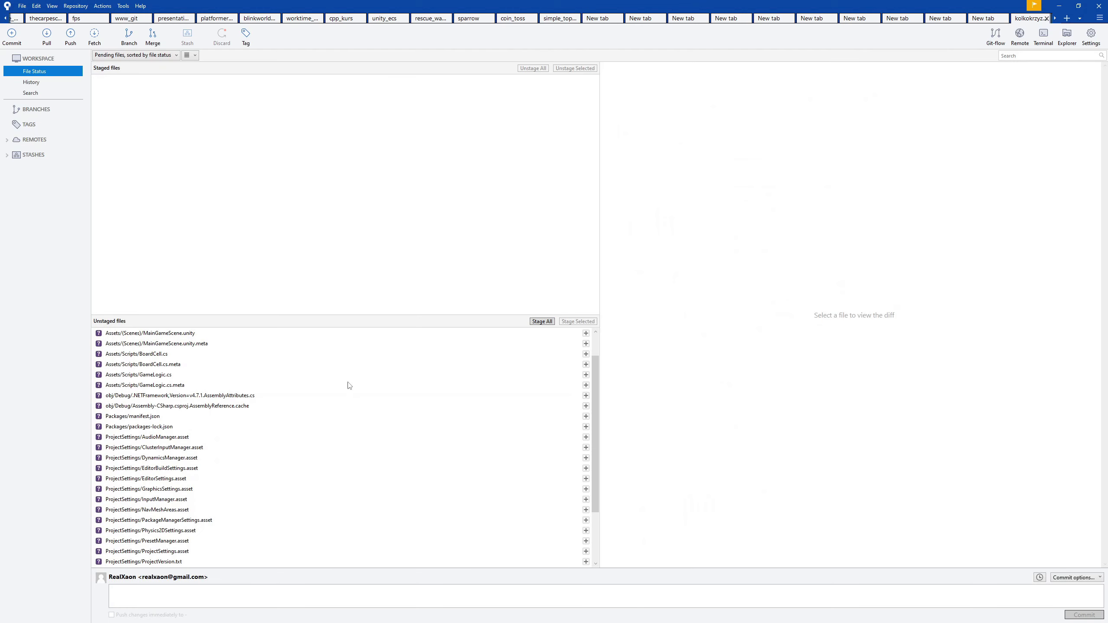
Ignore everything beneath the obj folder, for this repository only.
right_click(190, 399)
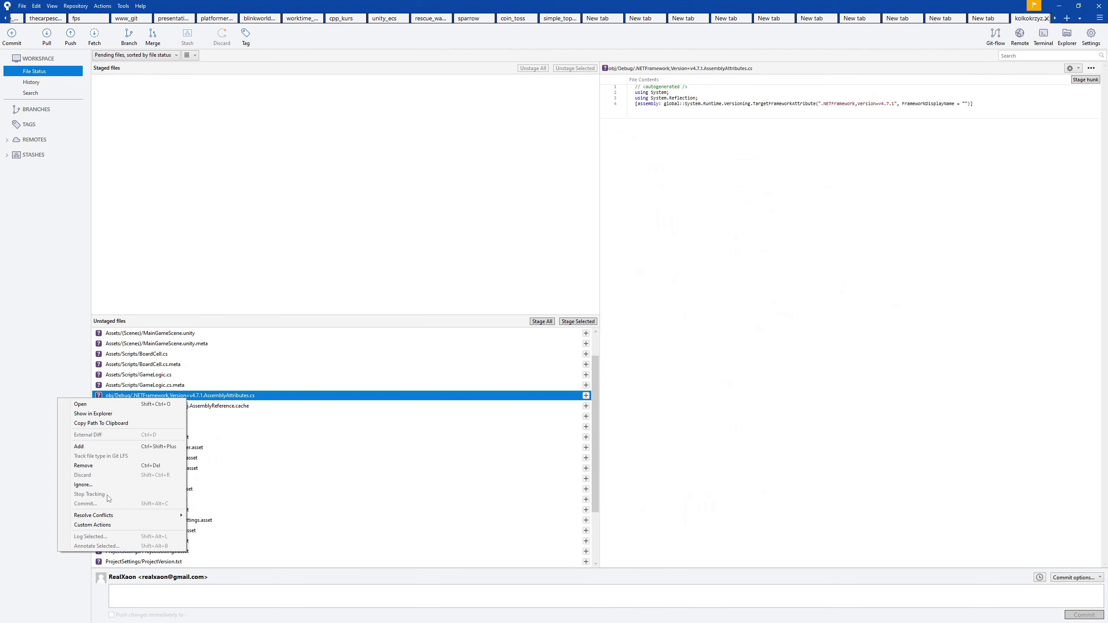
click(84, 485)
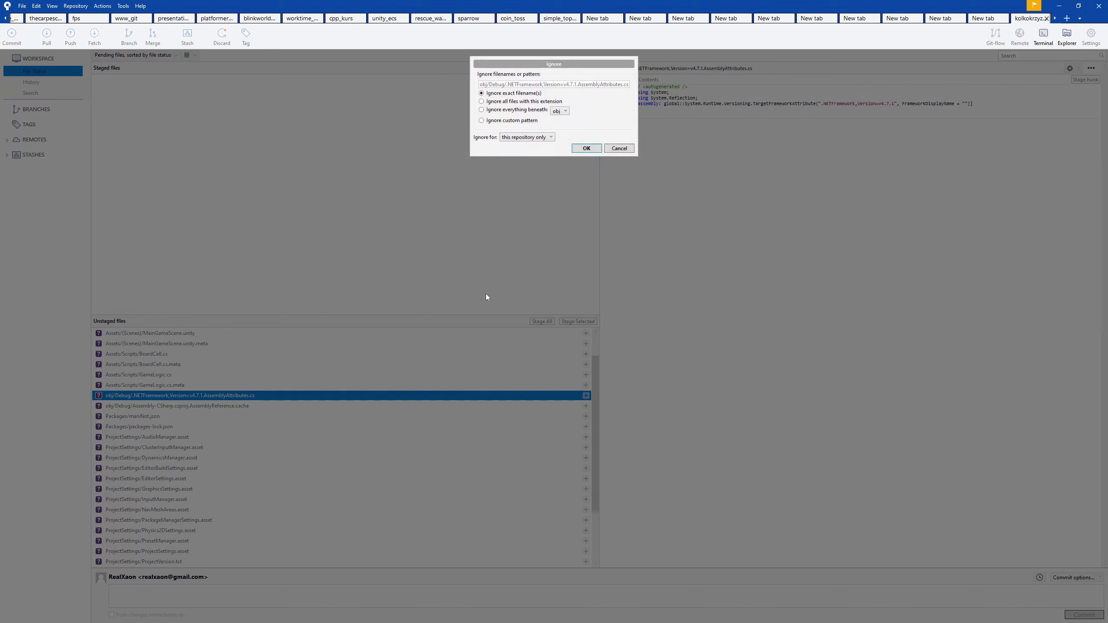
click(521, 110)
click(578, 149)
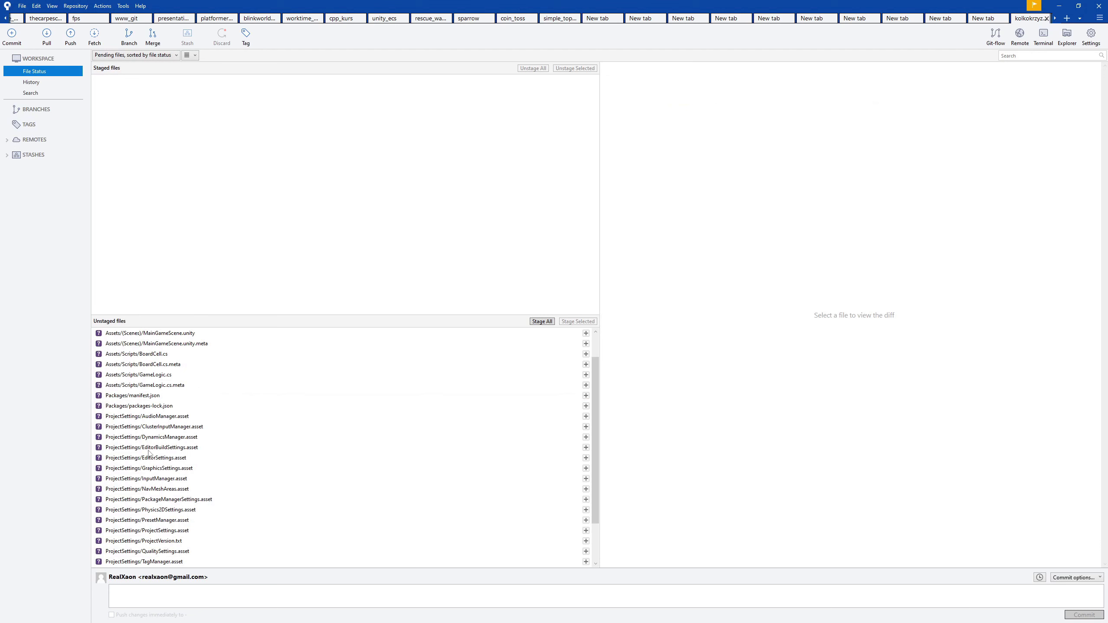
Ignore everything beneath the UserSettings folder, for this repository only.
click(163, 407)
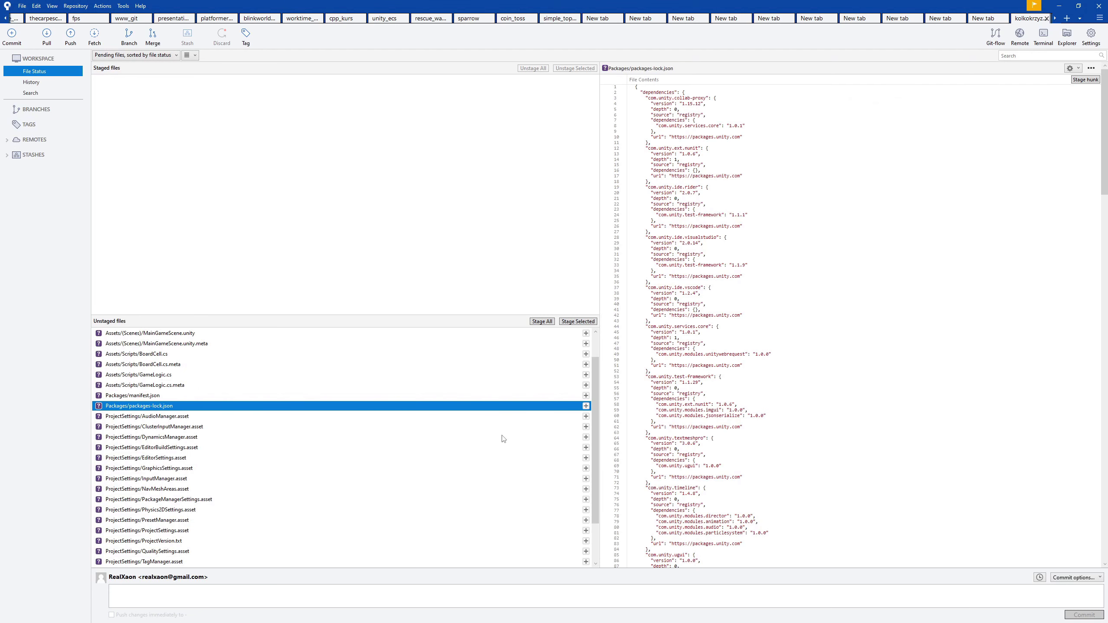
scroll(482, 441, down, 2)
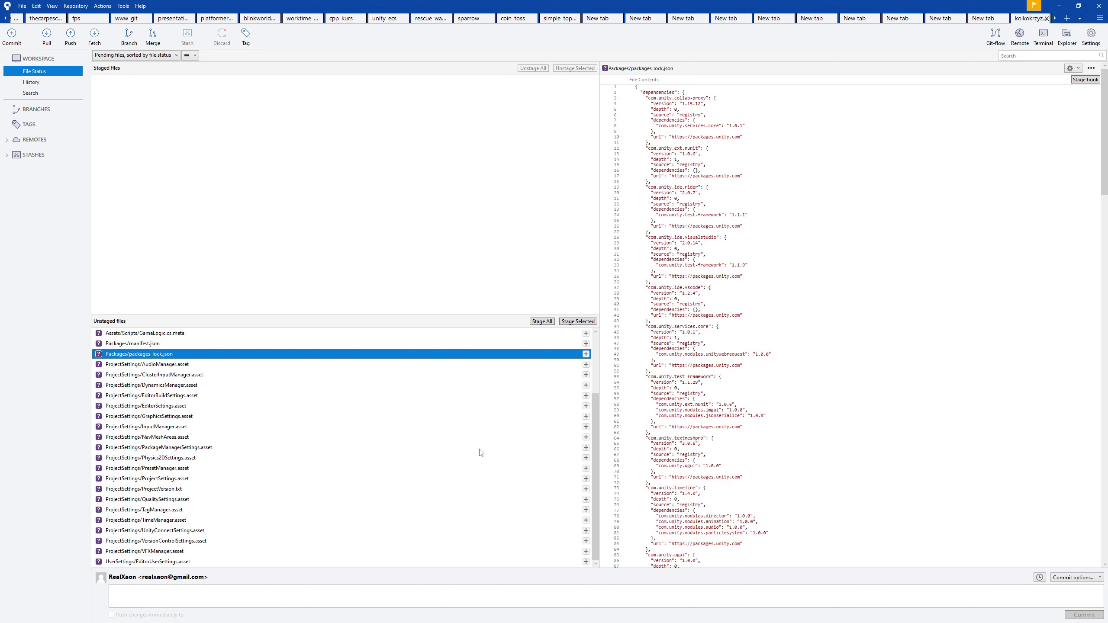
right_click(159, 563)
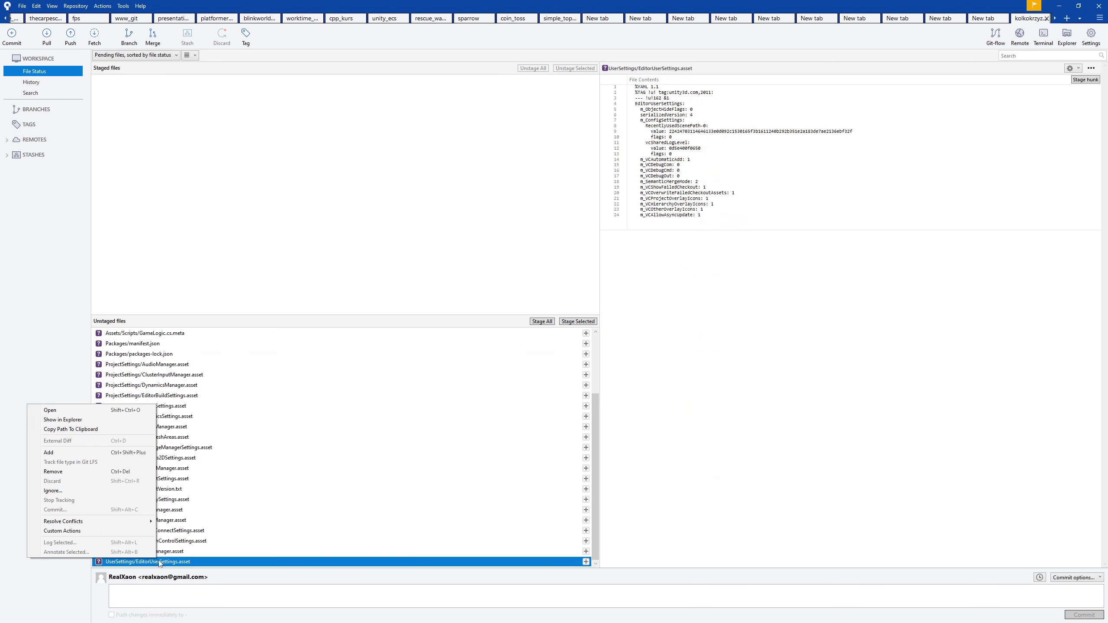
click(92, 490)
click(541, 111)
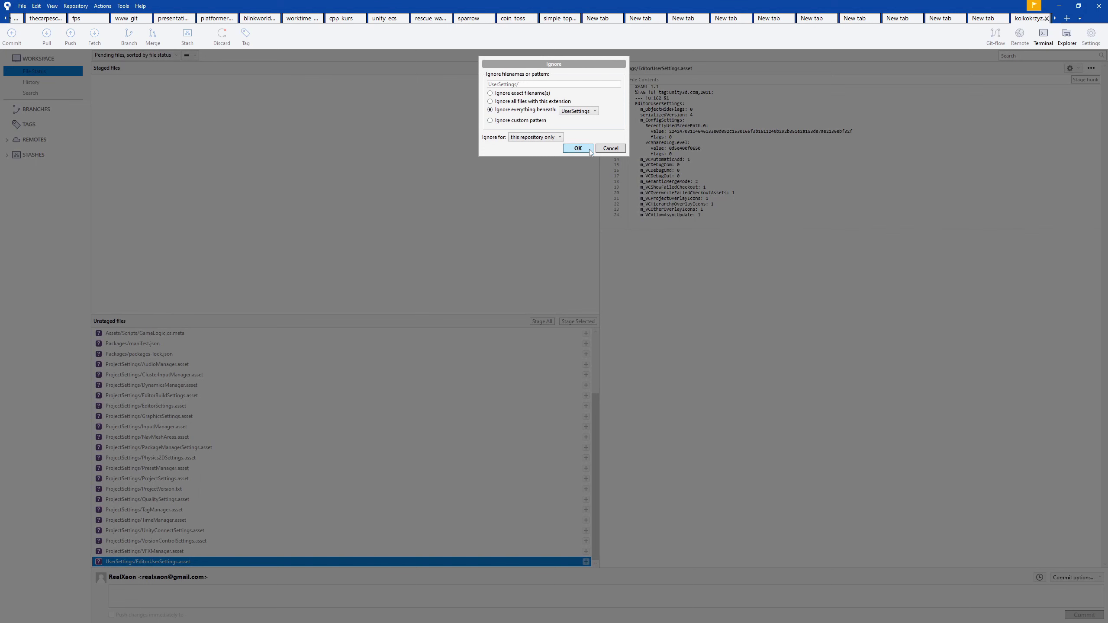
click(578, 148)
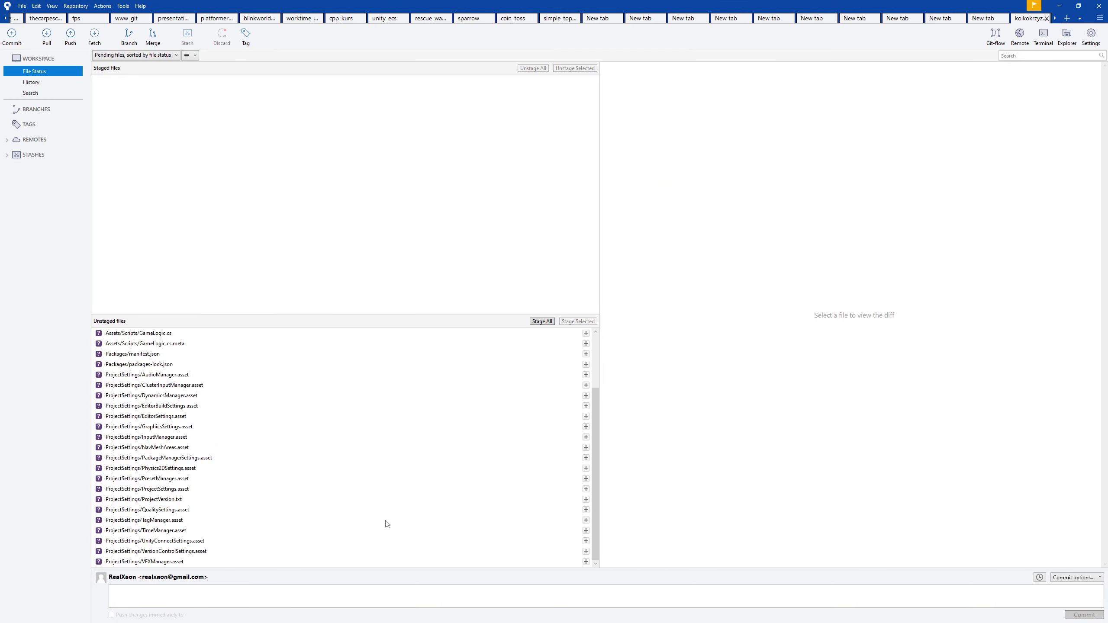
Switch to Sublime Text, examine the folder and extension patterns in the .gitignore file, and return to Sourcetree.
scroll(386, 524, up, 3)
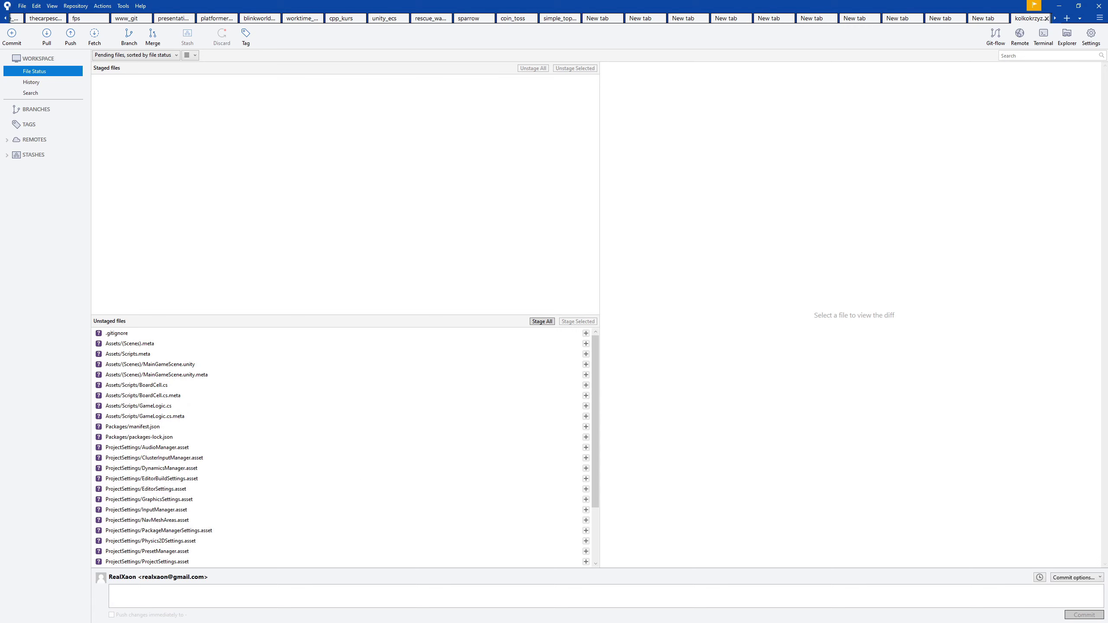
drag(1107, 199, 596, 2)
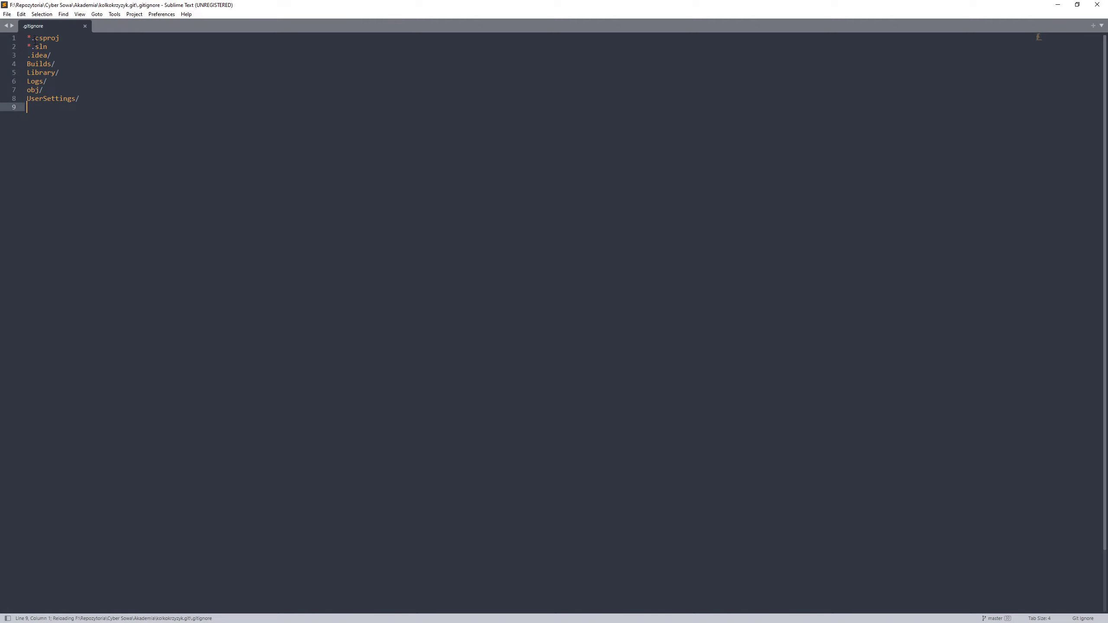
drag(35, 39, 102, 99)
click(172, 133)
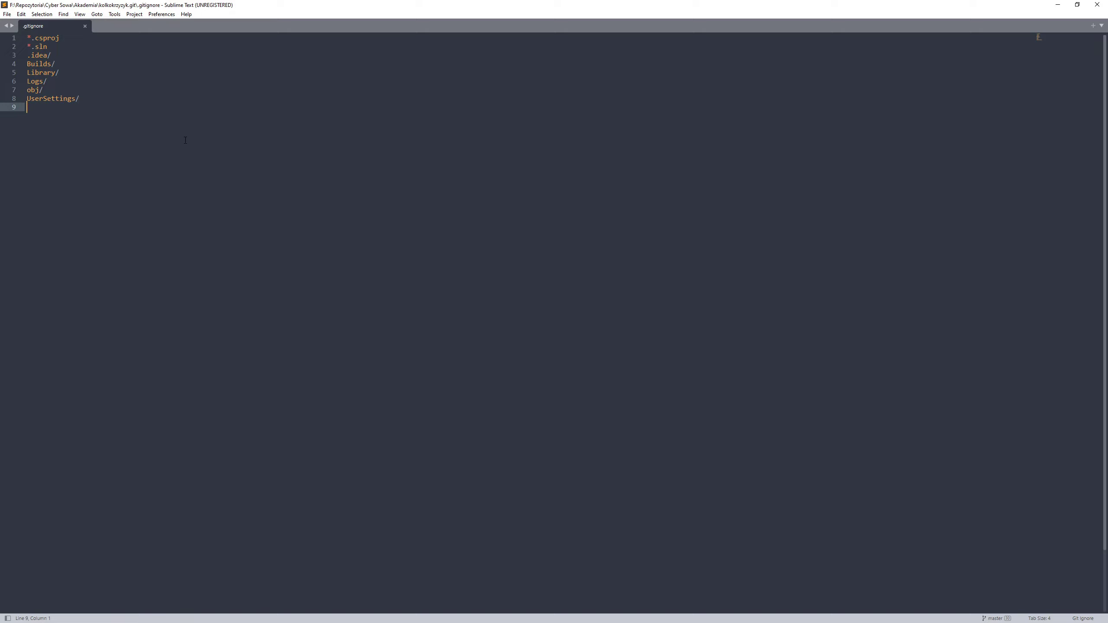
click(85, 70)
click(95, 88)
click(98, 74)
click(99, 81)
click(99, 63)
click(100, 51)
click(88, 42)
click(85, 55)
drag(314, 3, 393, 622)
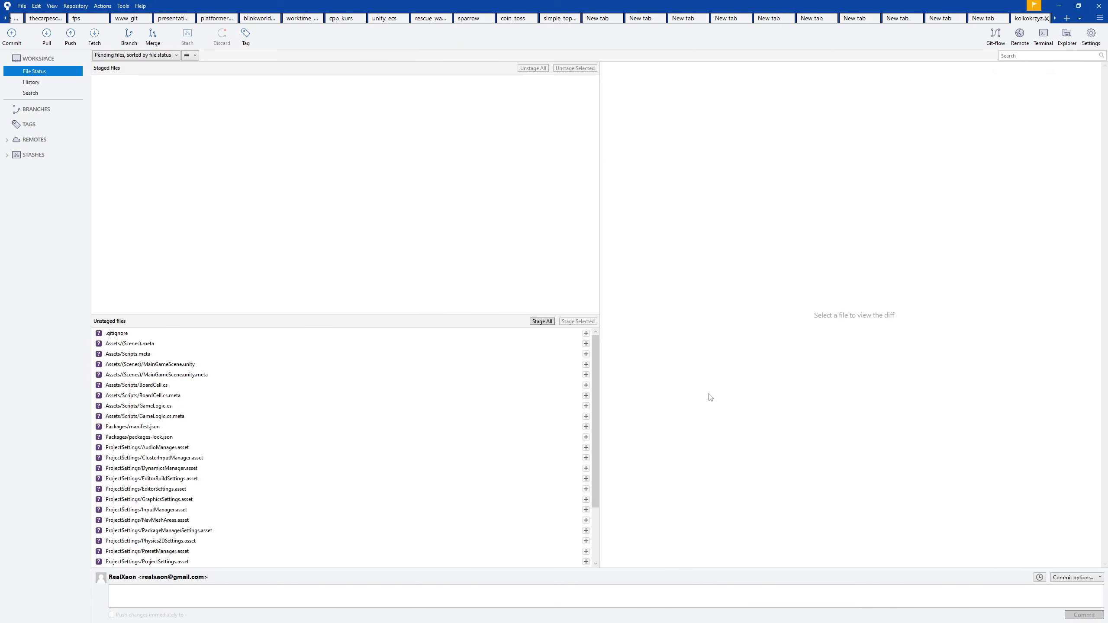
Stage only the .gitignore file and view its staged diff.
click(118, 336)
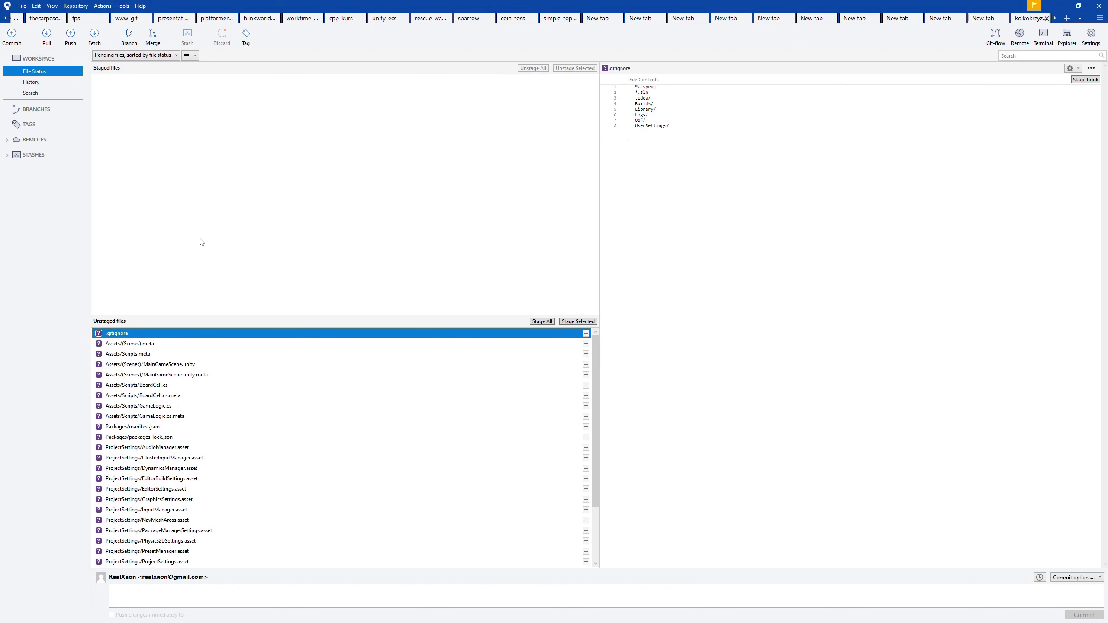
click(118, 347)
click(120, 335)
click(572, 322)
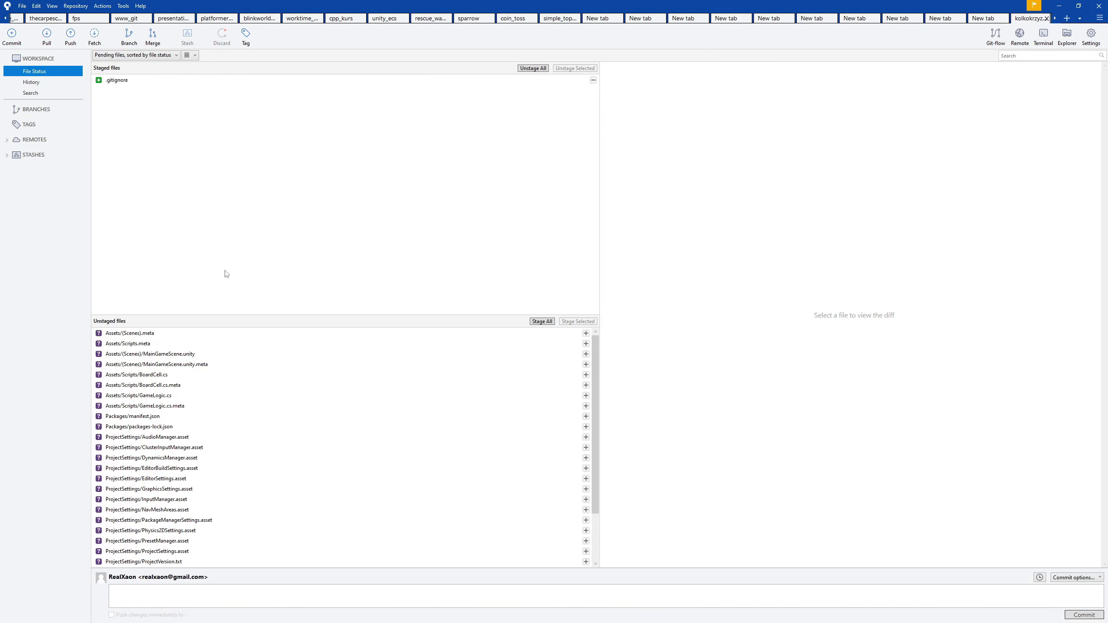
click(120, 82)
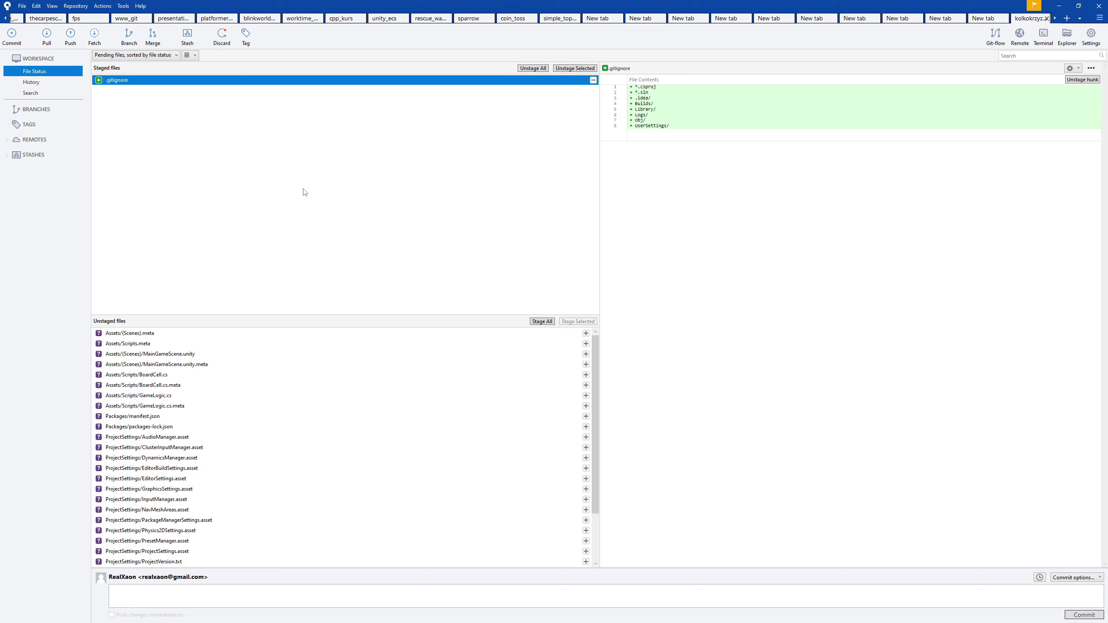
Commit the staged .gitignore with the message "Init commit + configured .gitignore file" and show the master branch's history.
click(279, 597)
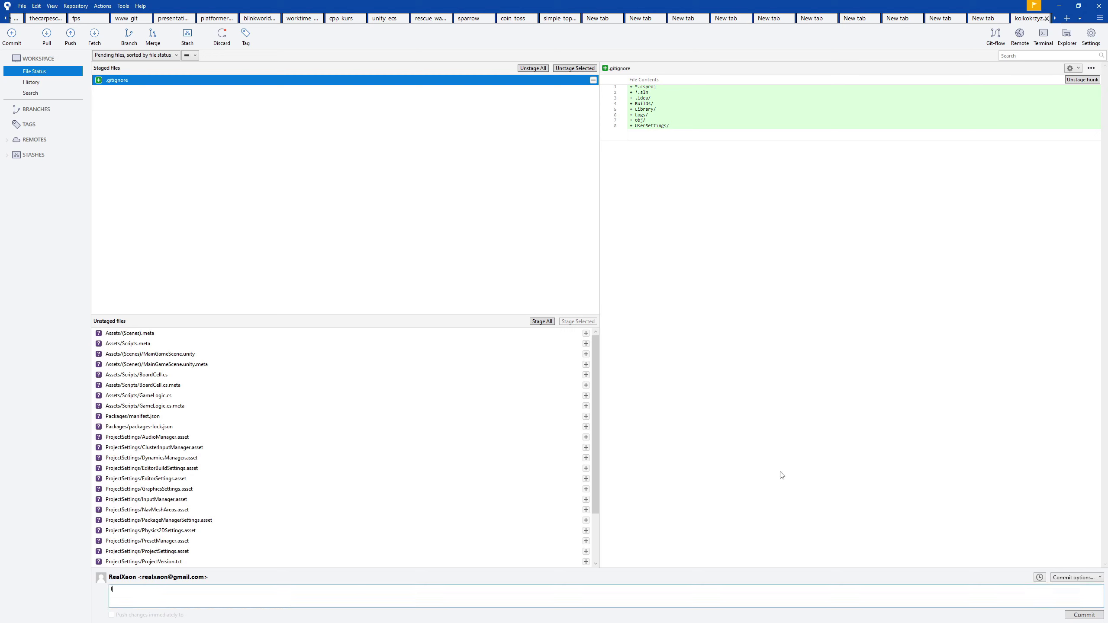
text(Init commit)
text(configure)
text(d .gitignore file)
click(717, 594)
click(1079, 616)
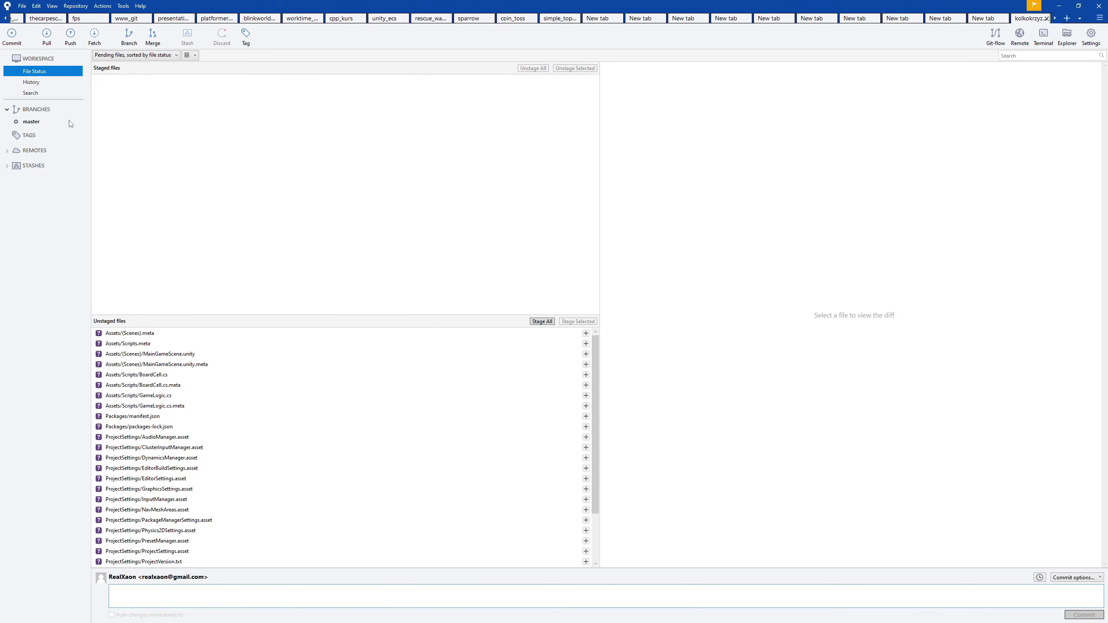
click(53, 119)
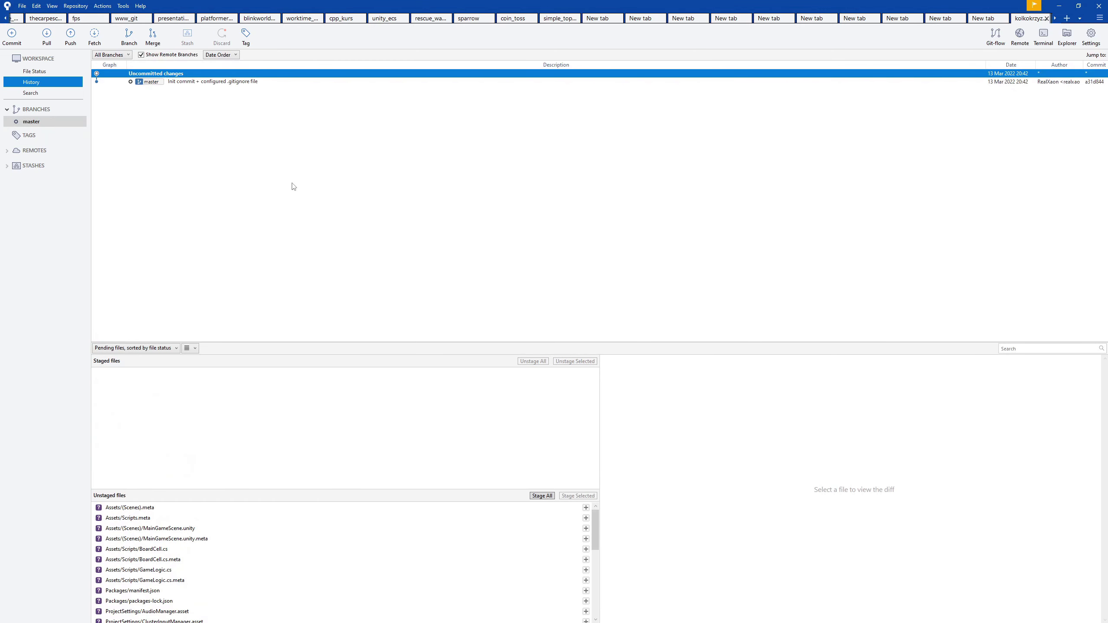
Stage all the remaining unstaged project files.
click(237, 82)
click(156, 73)
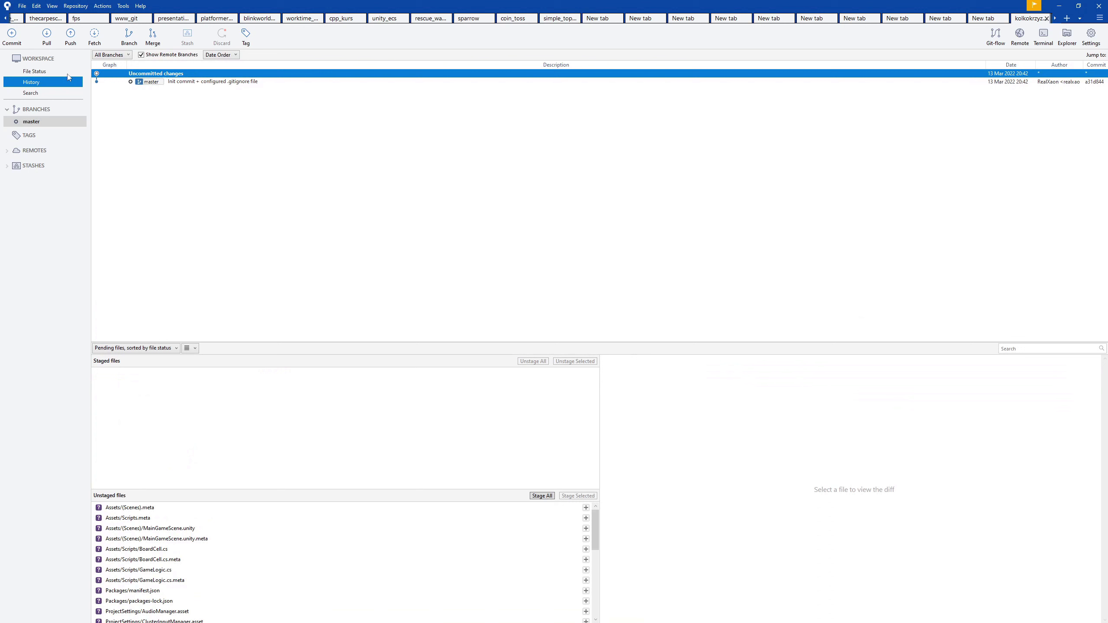
click(31, 71)
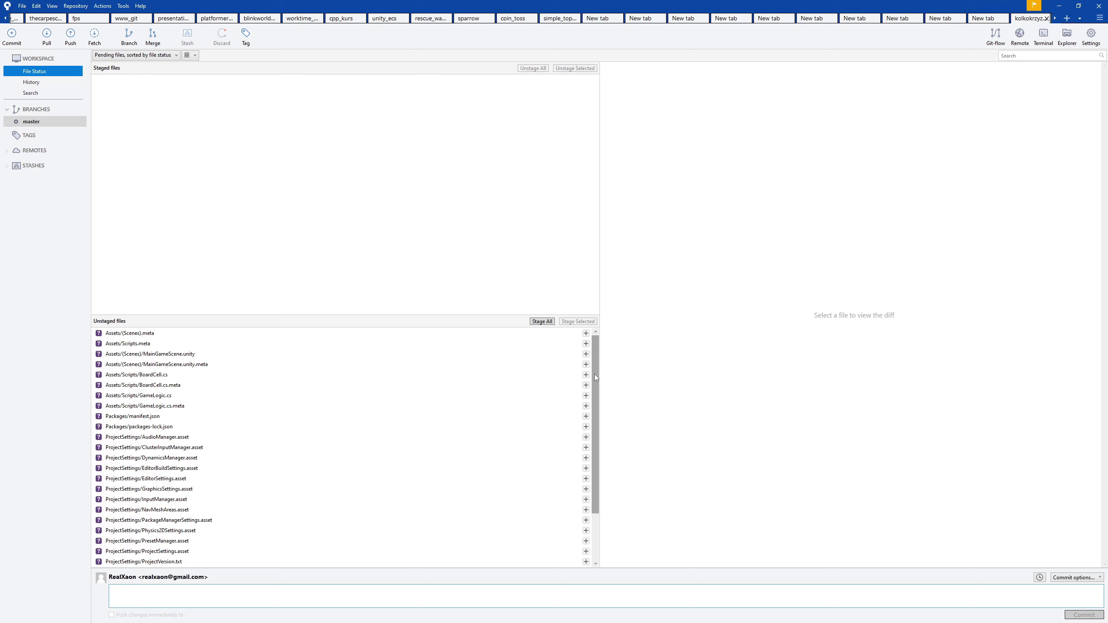
drag(597, 378, 599, 406)
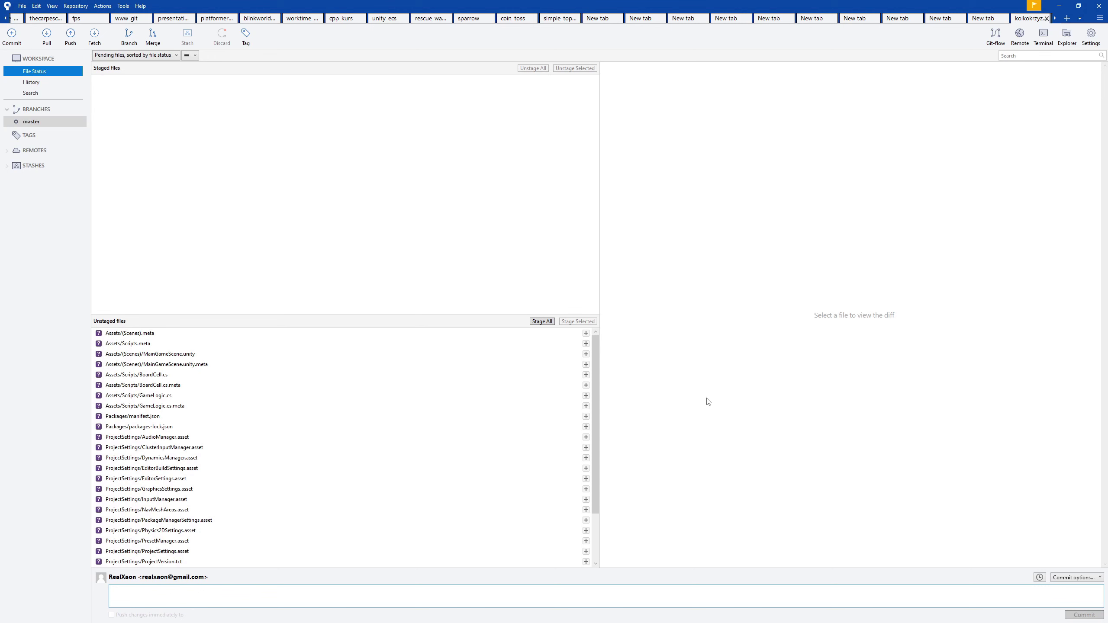
click(544, 323)
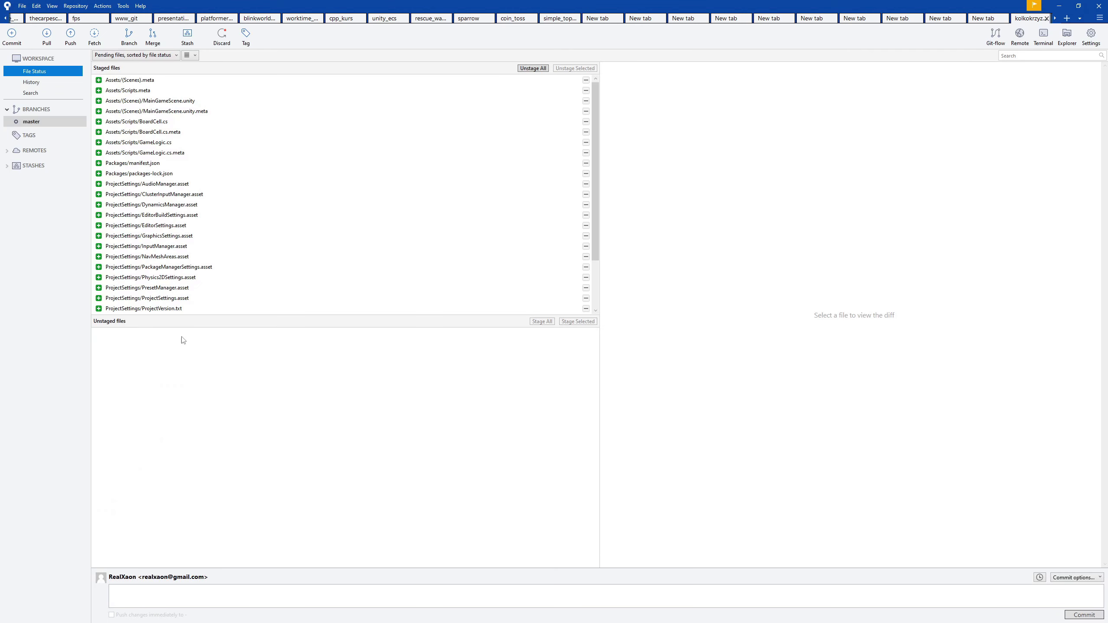
Commit the staged project files with the message "+ complete up to date project".
drag(594, 142, 501, 297)
click(381, 599)
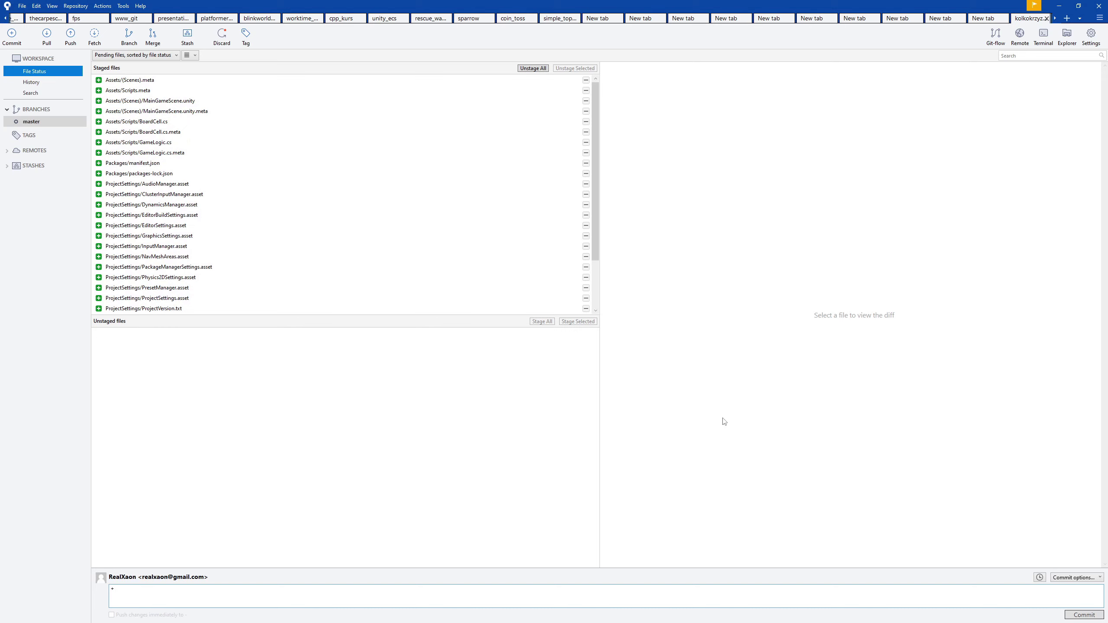
text(+ comple)
text(te projec)
text(up to date)
click(241, 598)
click(1083, 615)
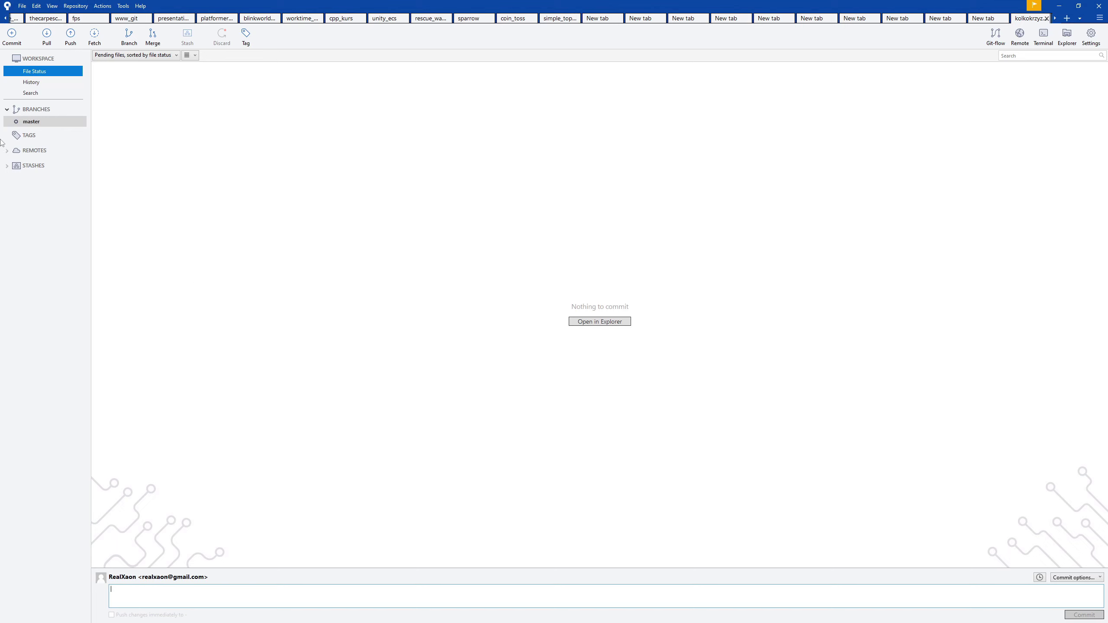
Examine the messages and changed files of both commits in the history, and check the working copy's file status.
click(31, 83)
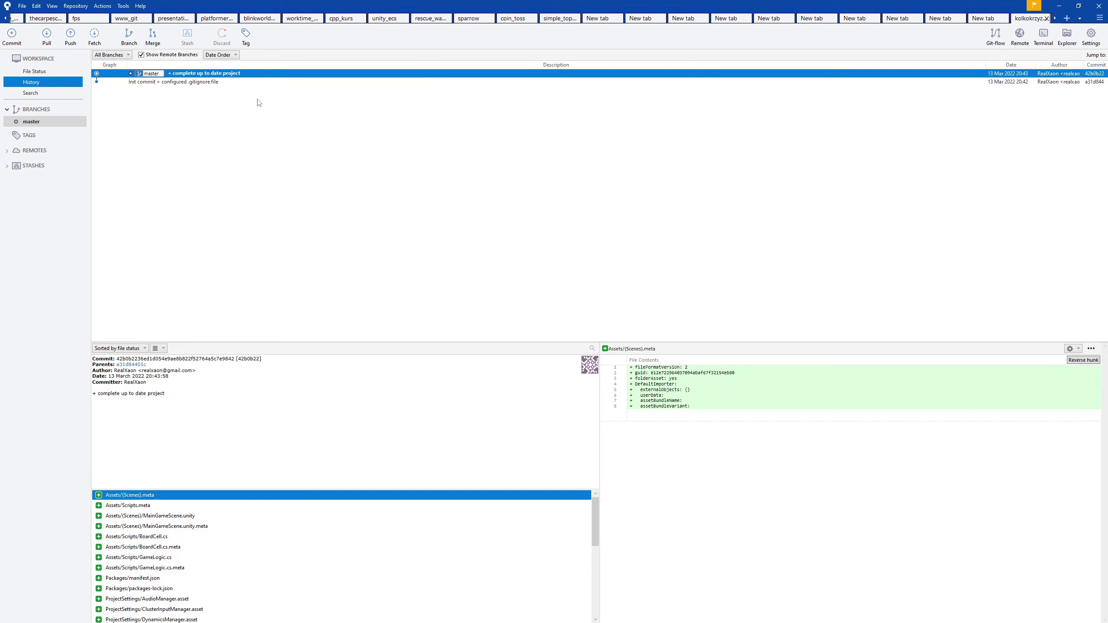
click(200, 83)
click(213, 73)
click(216, 83)
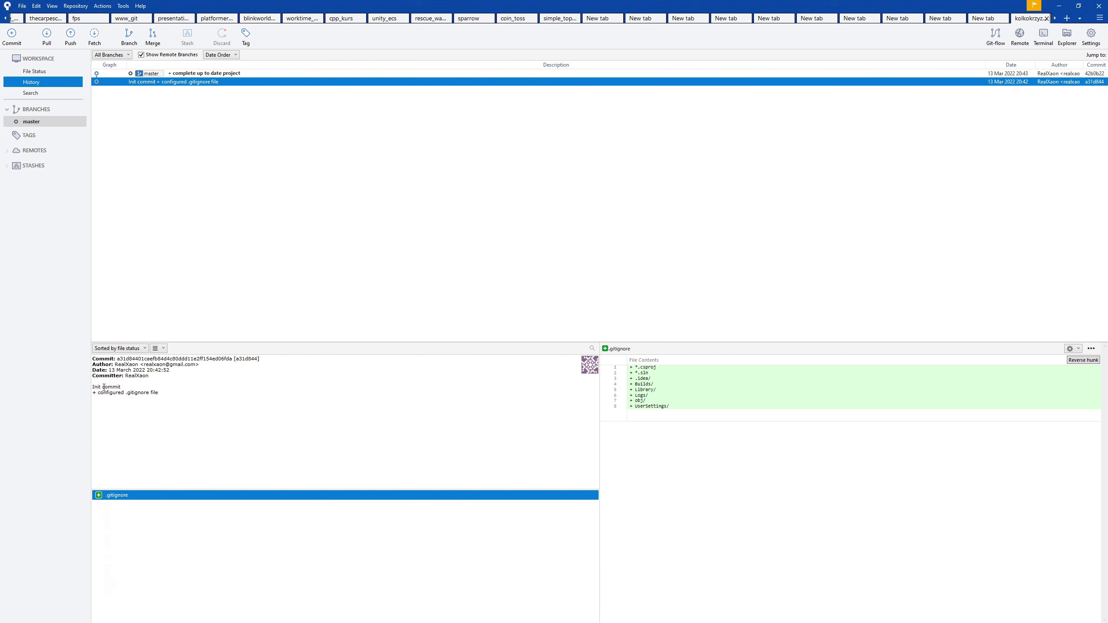
drag(94, 387, 135, 393)
click(153, 419)
click(210, 74)
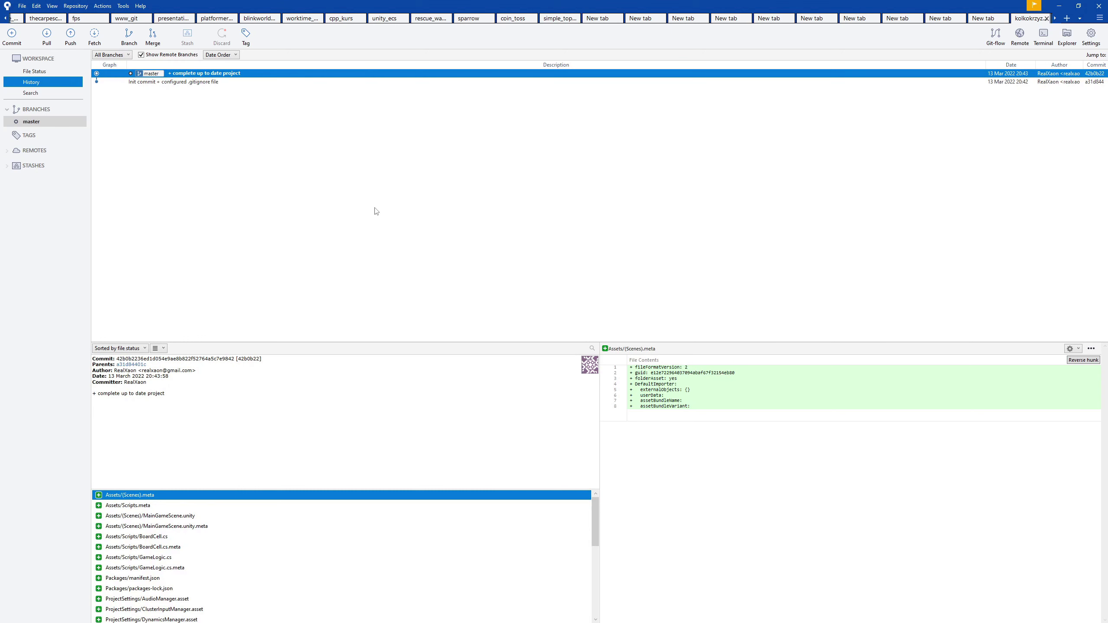
scroll(371, 519, down, 6)
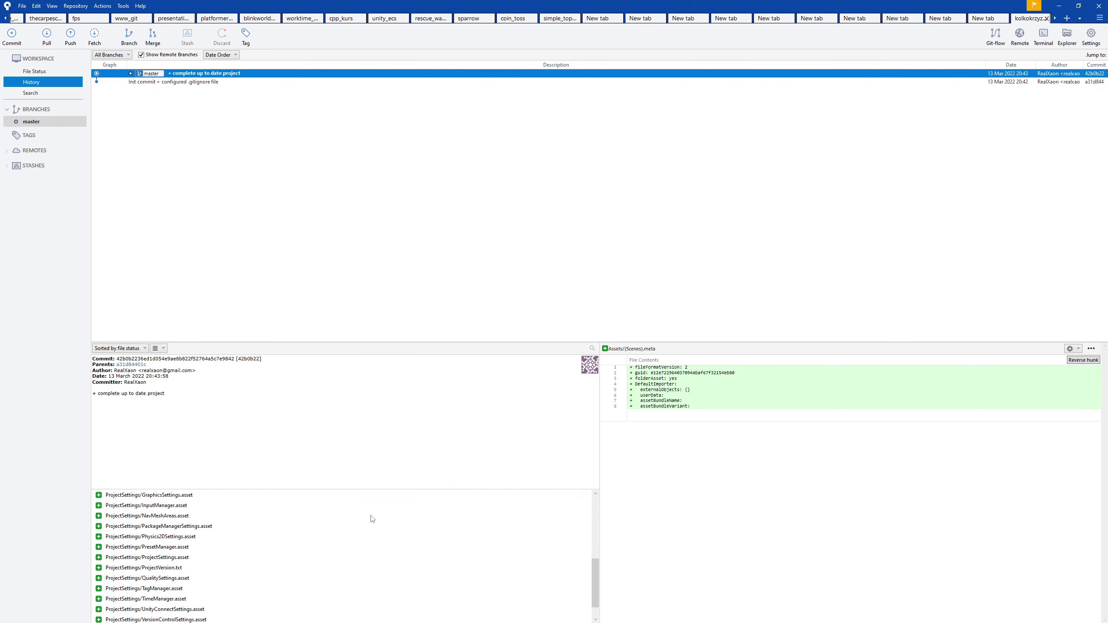
scroll(372, 549, up, 6)
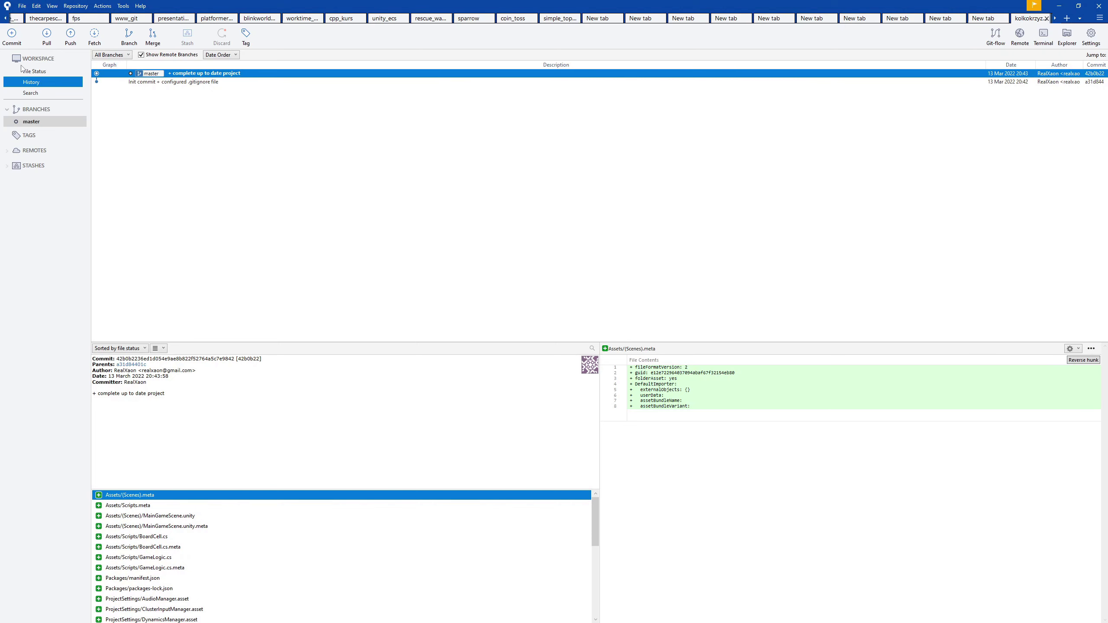
click(36, 73)
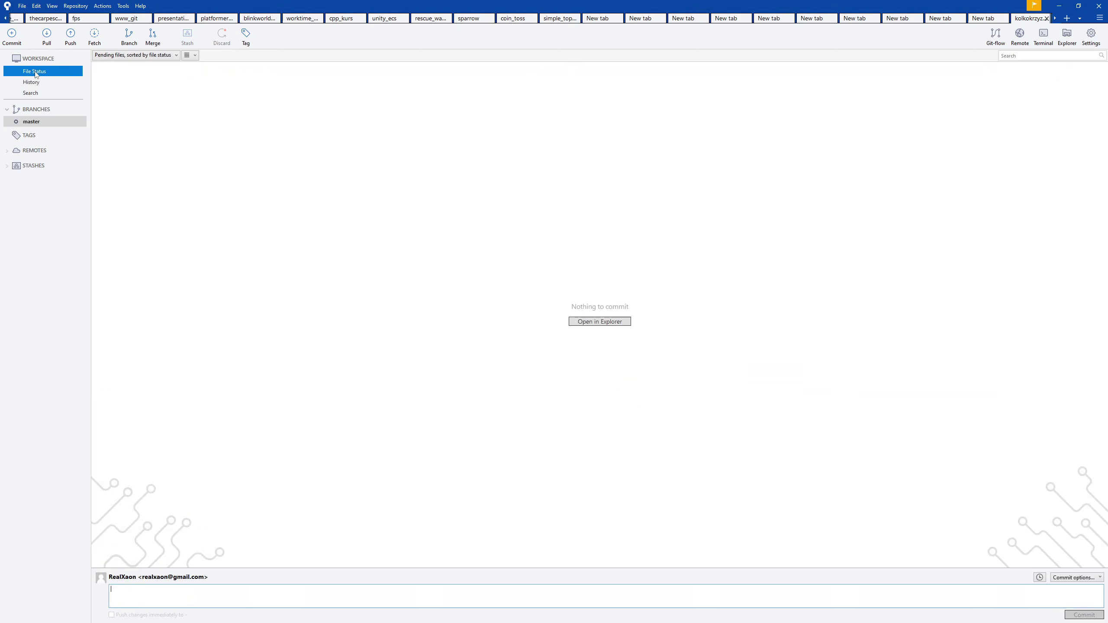
click(600, 326)
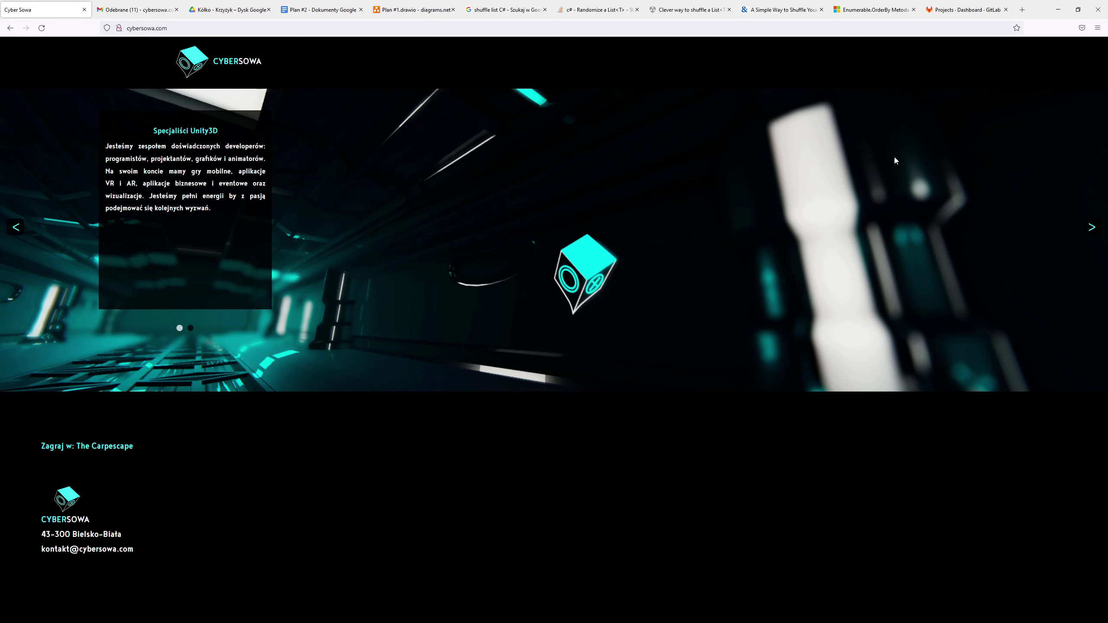
Switch to GitLab in the browser, start a new blank project and name it kolko_krzyzyk.
click(962, 10)
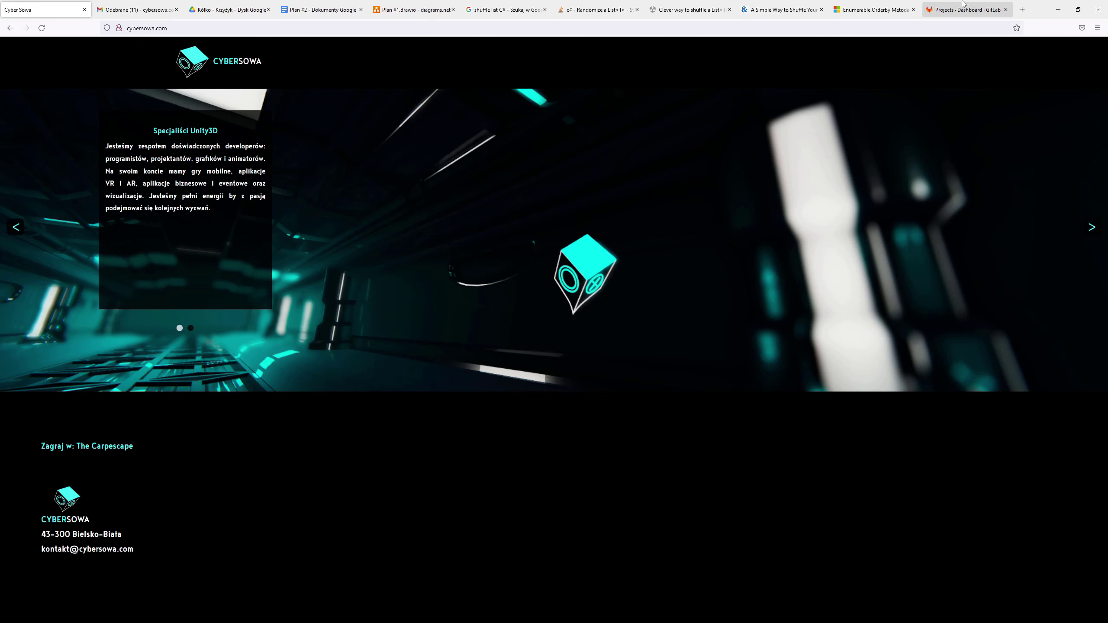
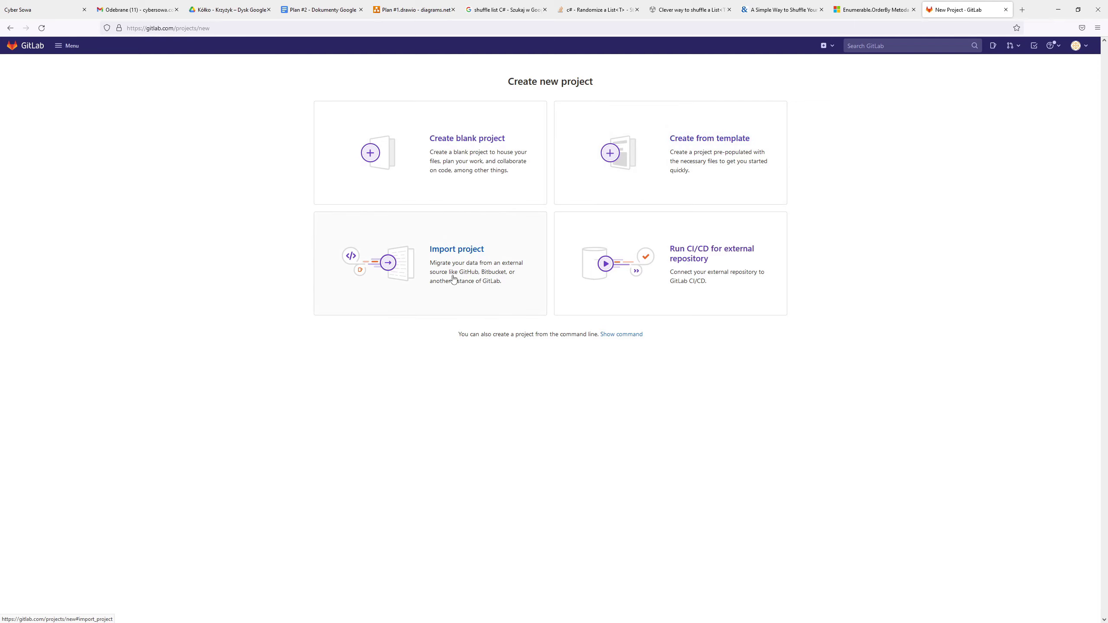
click(480, 152)
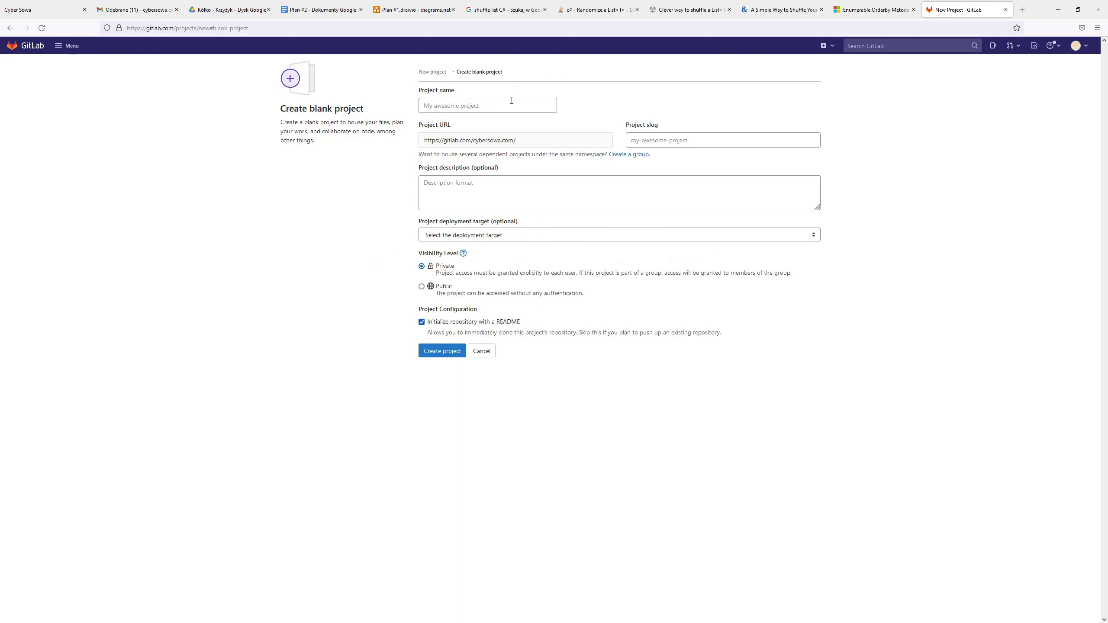
click(482, 105)
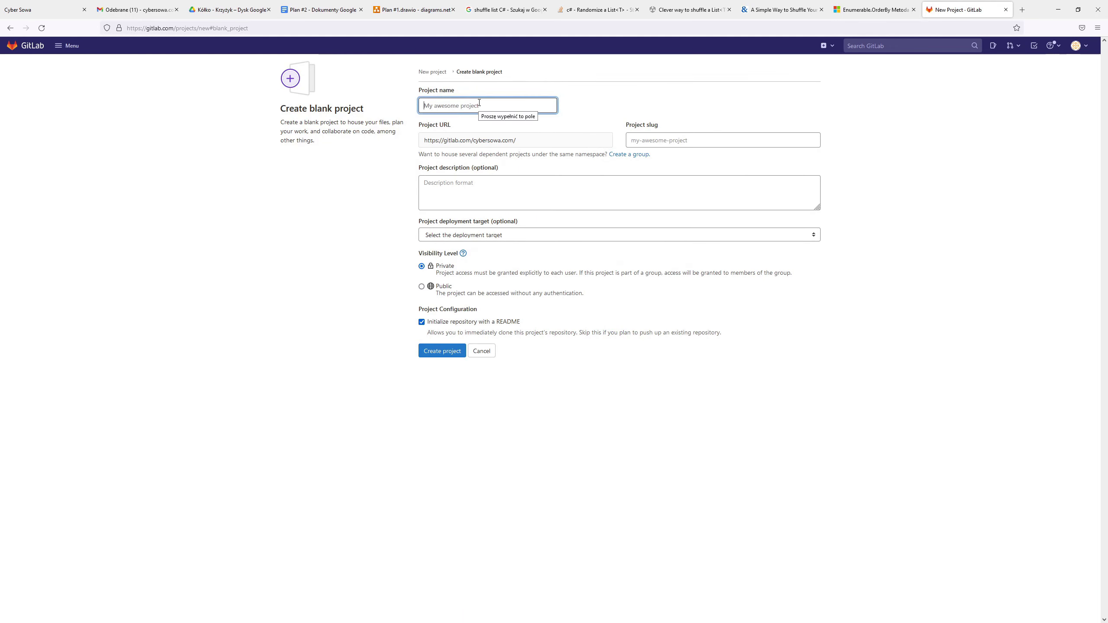
text(kolko_krzyzyk)
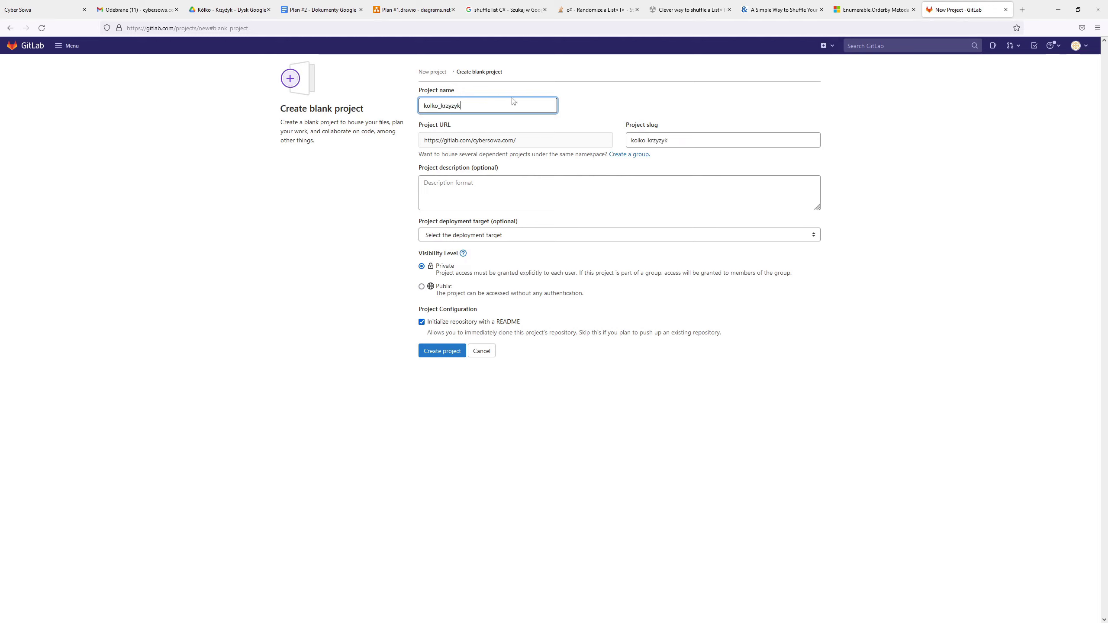
Create the project as private, with README initialization turned off and no description or deployment target.
drag(438, 141, 510, 141)
click(523, 142)
click(713, 141)
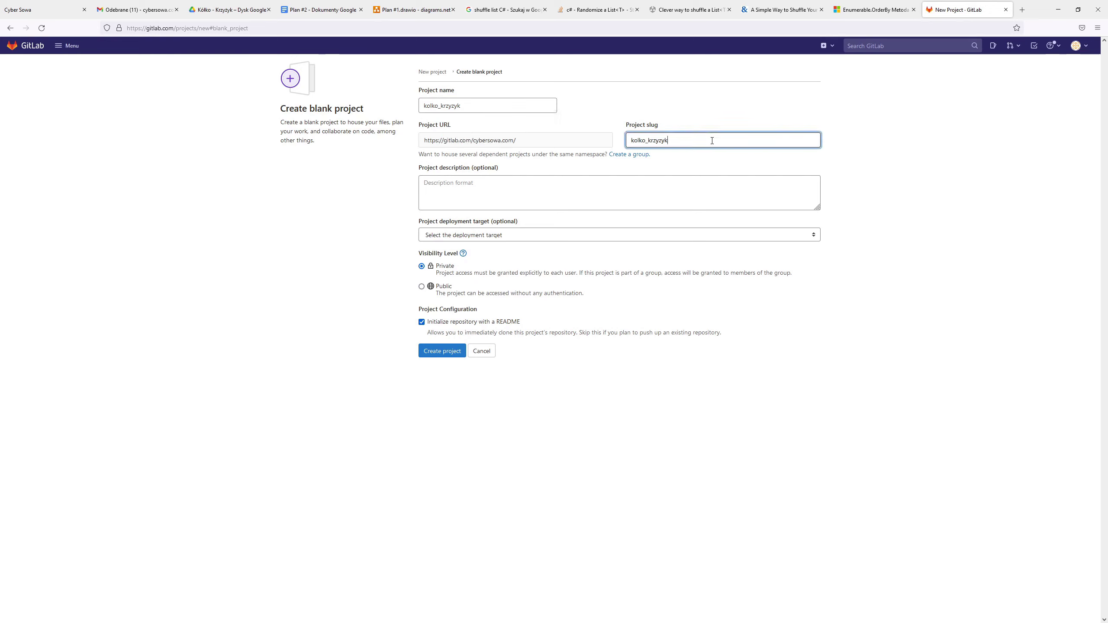
click(460, 193)
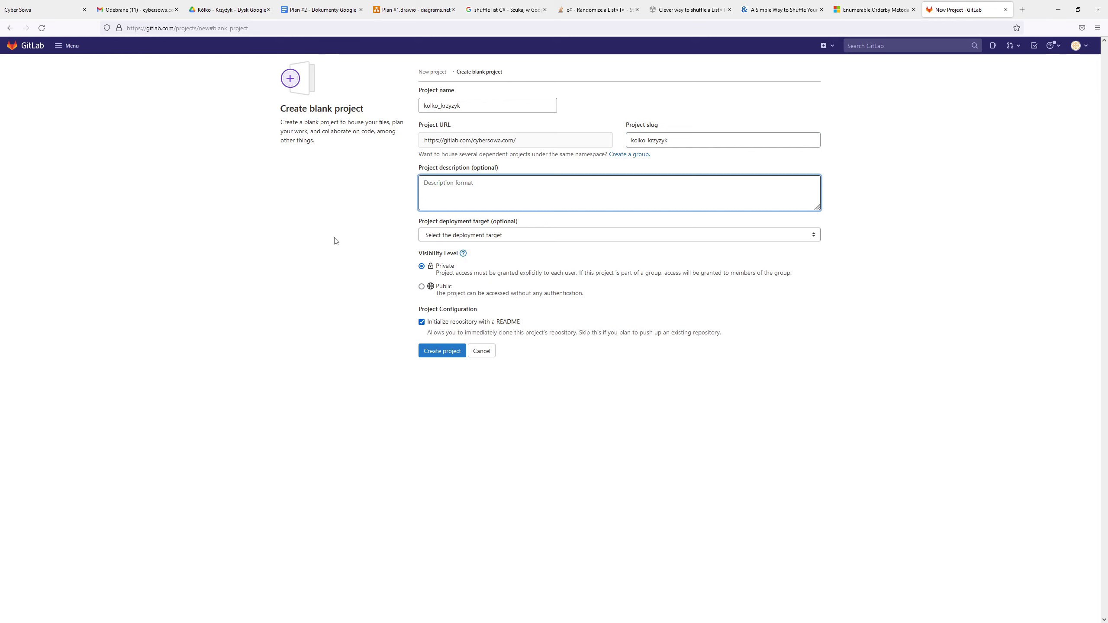
click(488, 237)
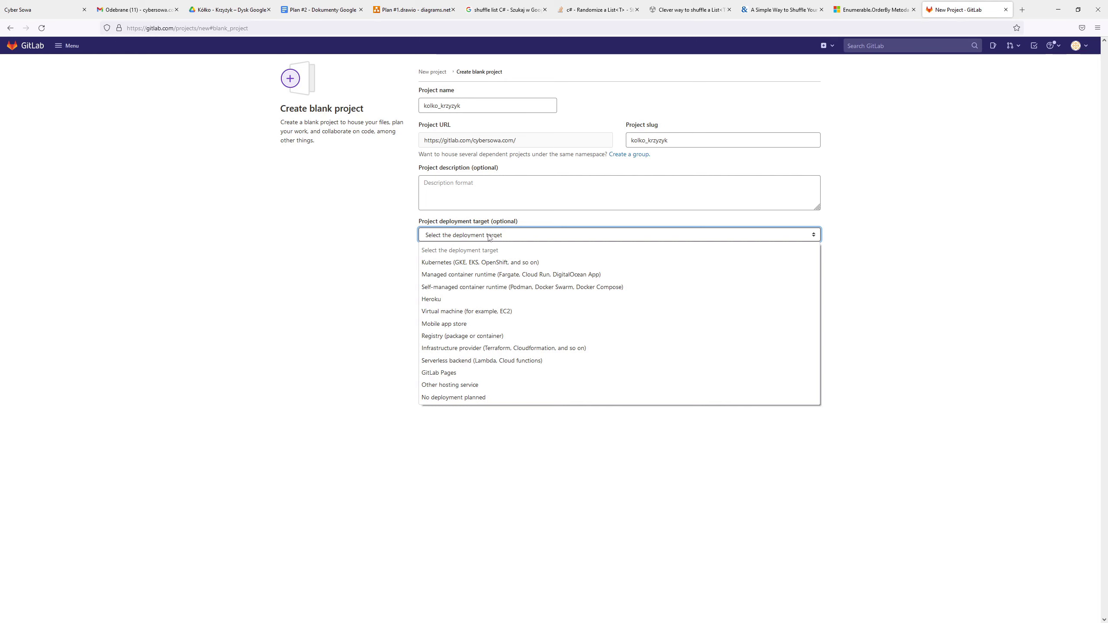
click(490, 237)
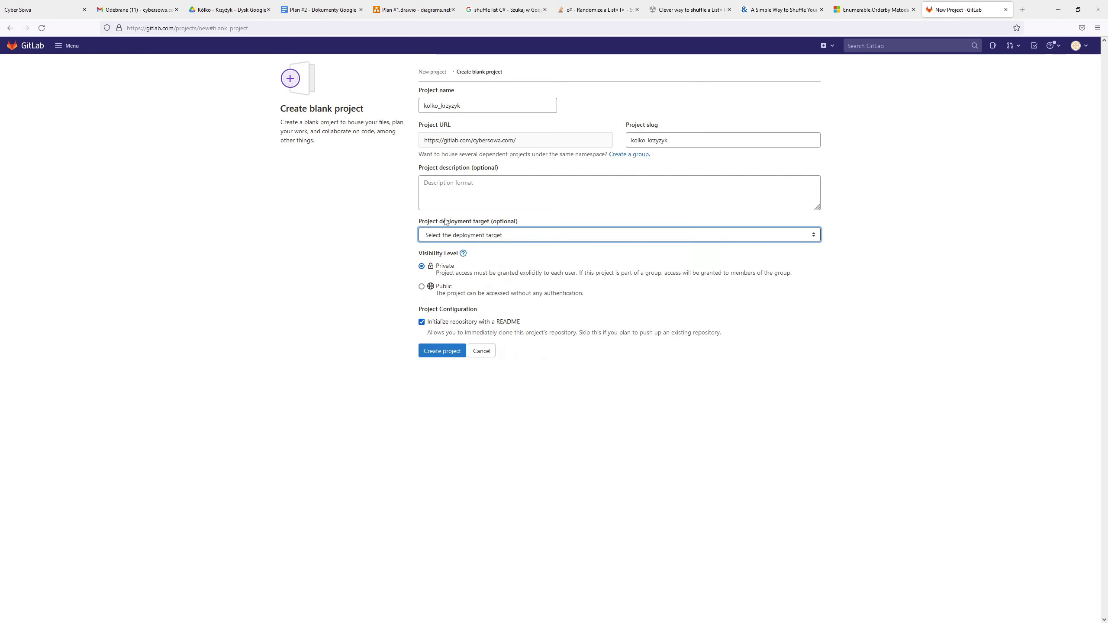
click(462, 322)
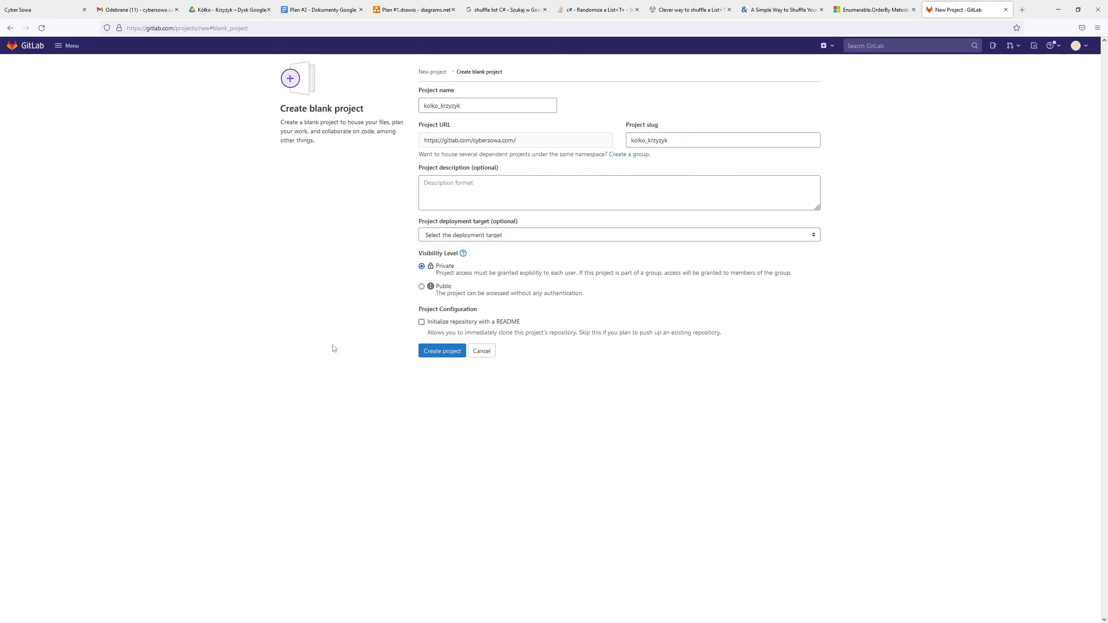
click(437, 355)
click(437, 355)
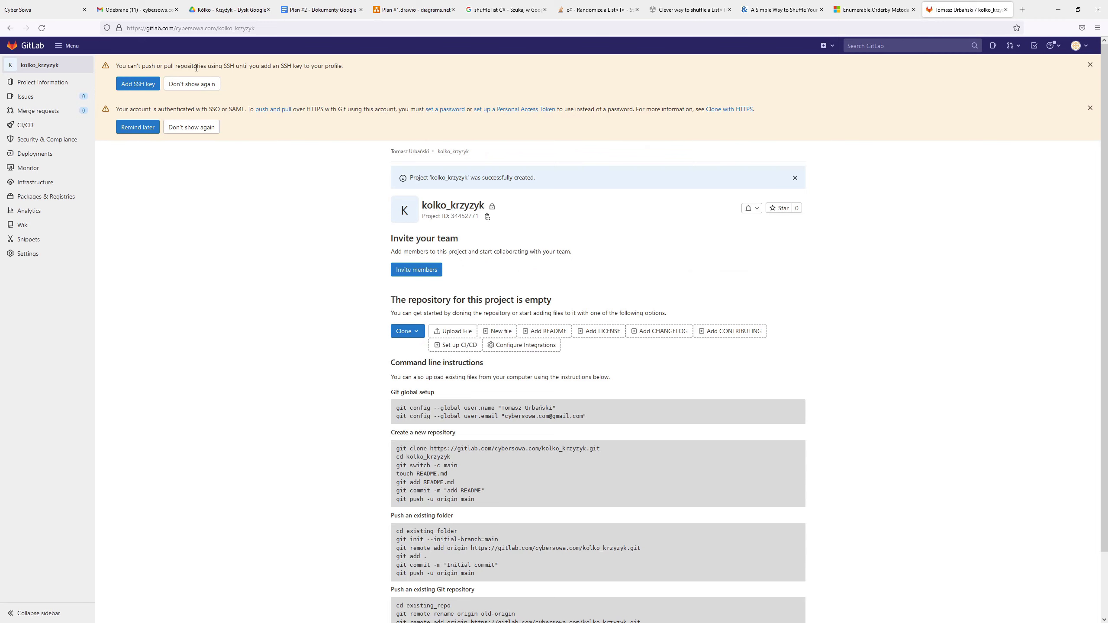
Copy the new repository's HTTPS address from the git clone instruction on the project page.
drag(117, 66, 361, 74)
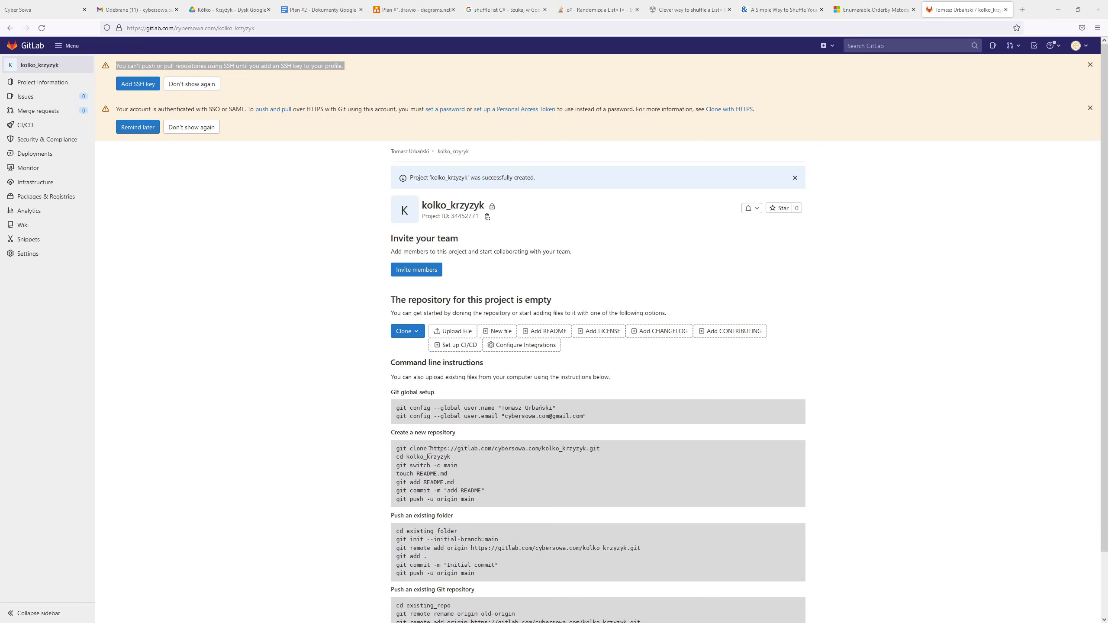
drag(430, 450, 587, 450)
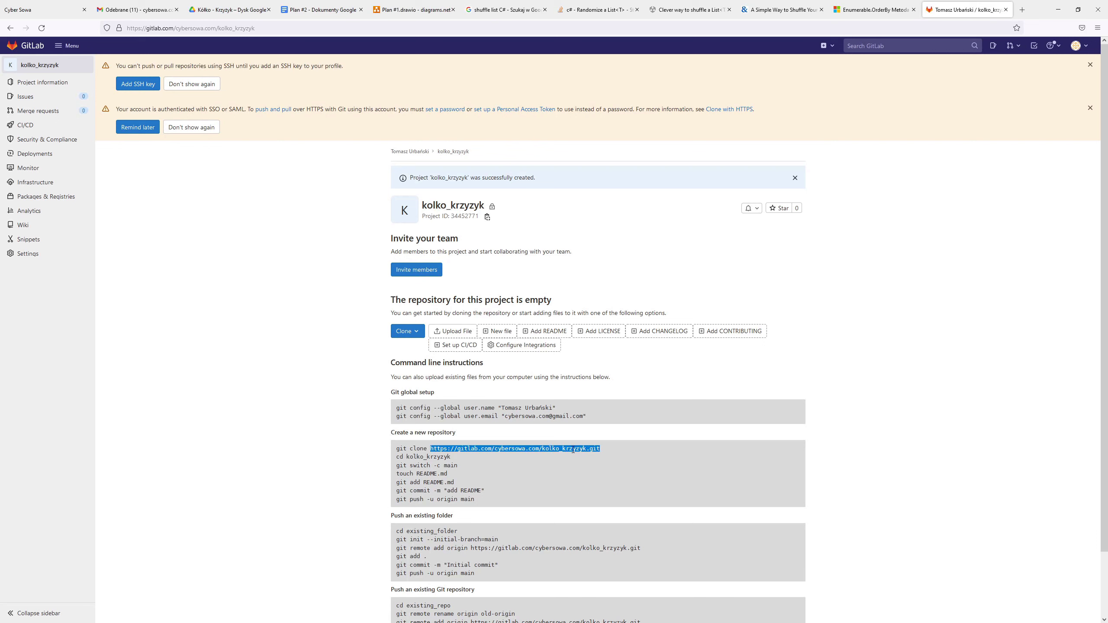
right_click(438, 449)
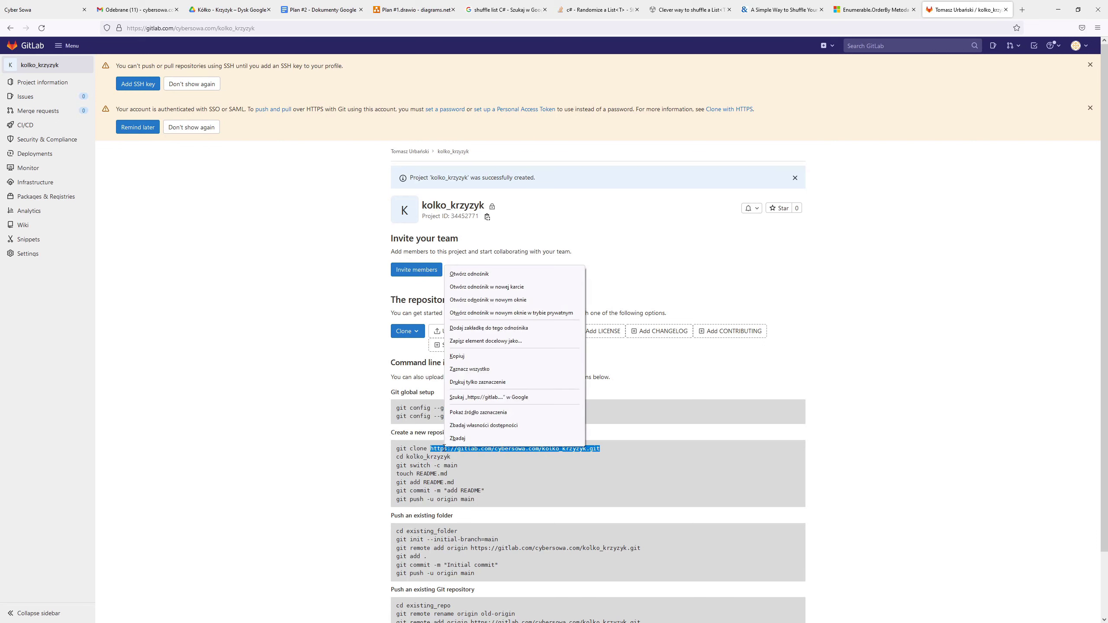
click(485, 357)
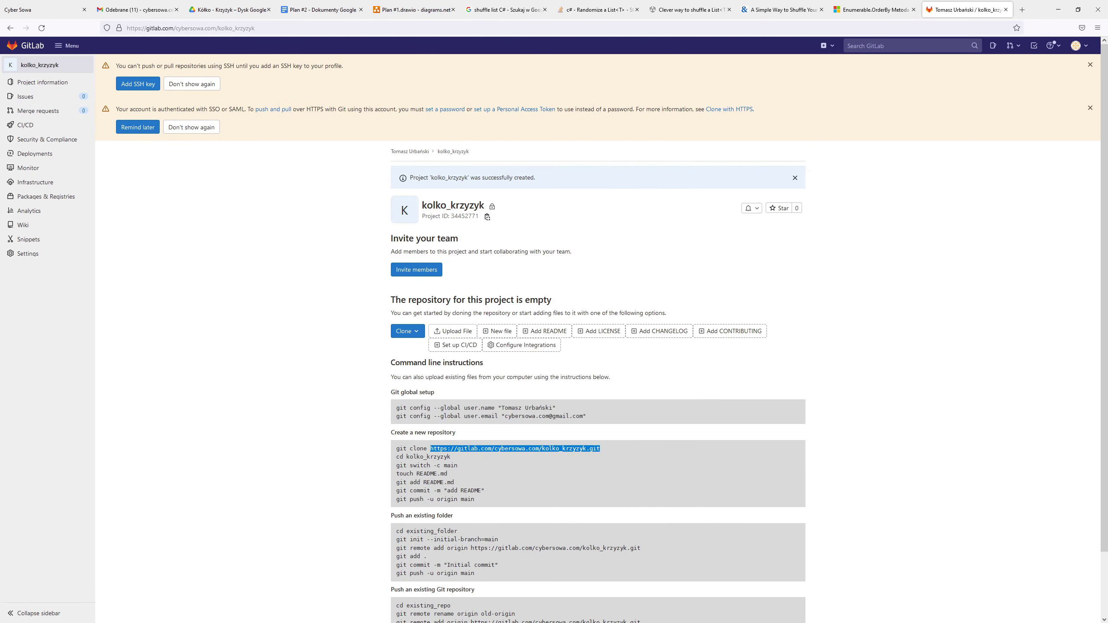
Switch to Sourcetree and add a remote named "Gitlab KolkoKrzyzyk" in the repository settings, using the copied GitLab URL and the generic account.
key(alt+Tab)
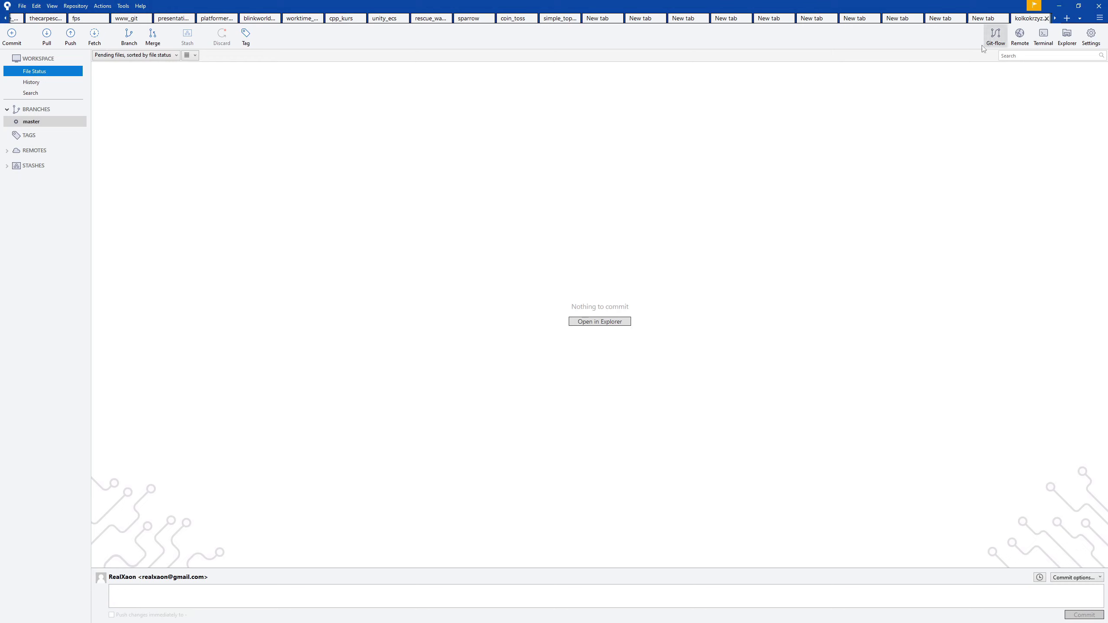
click(74, 8)
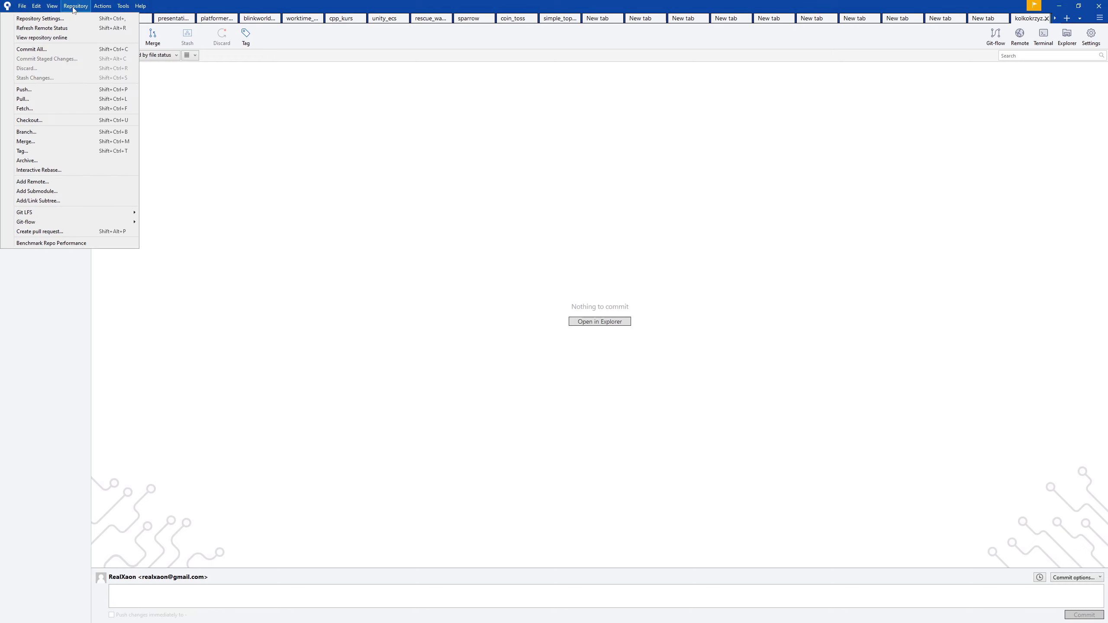
click(47, 21)
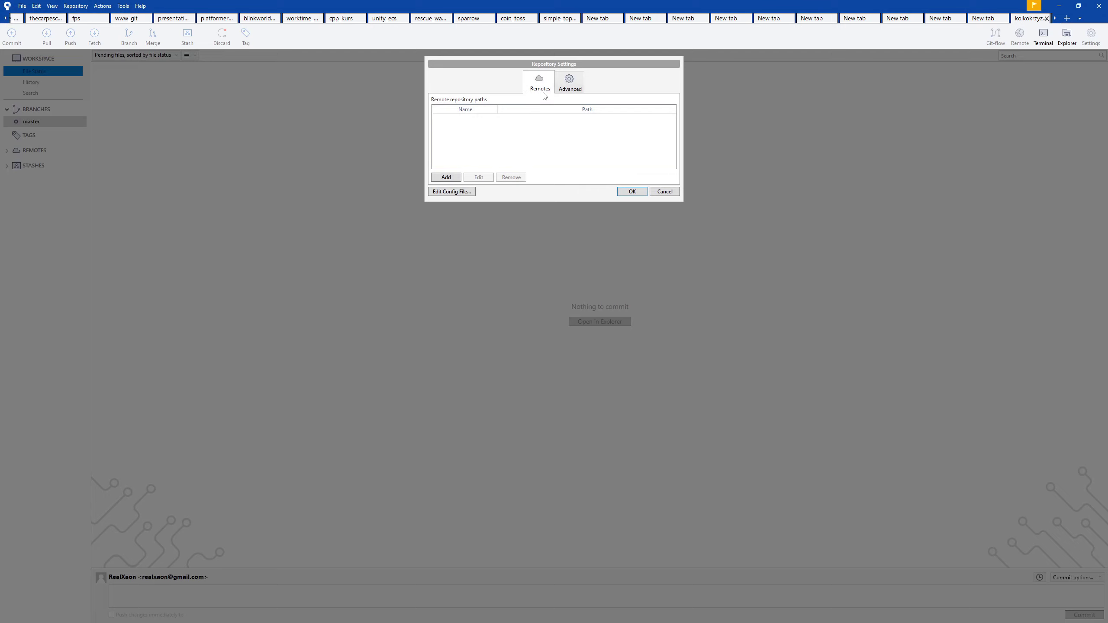
click(447, 177)
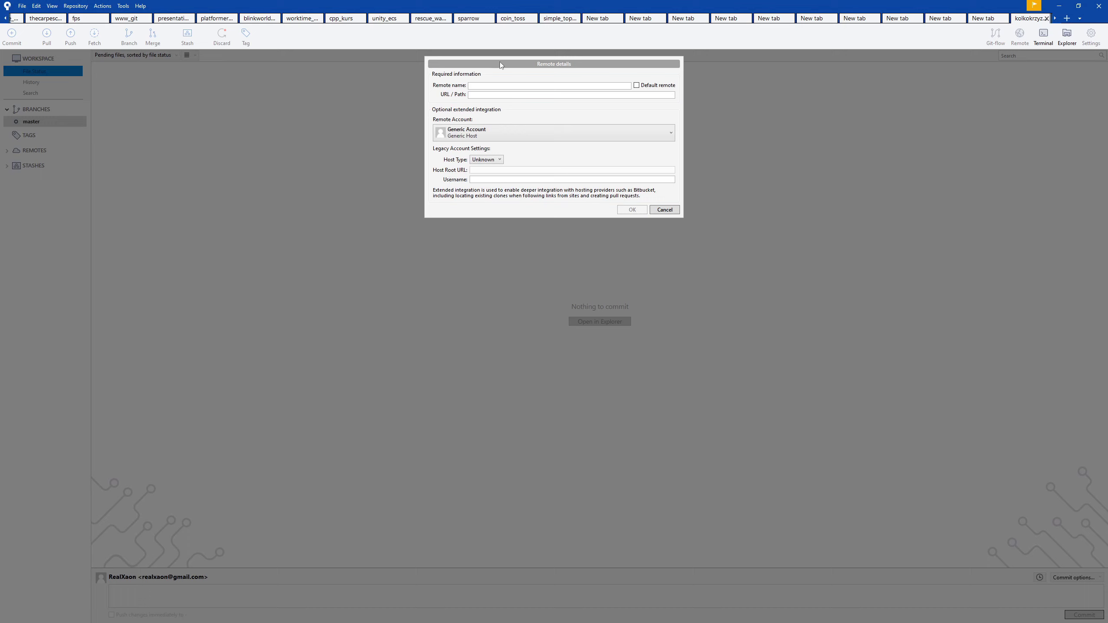
click(498, 86)
click(479, 95)
key(ctrl+v)
text(Gitlab )
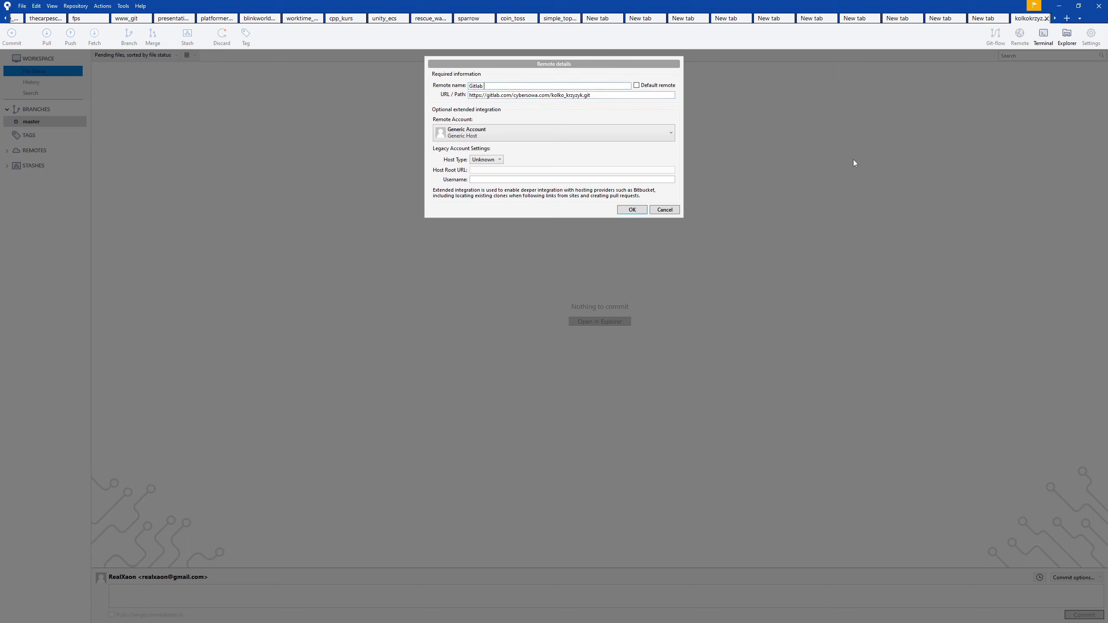
text(KolkoKrzyzyk)
click(515, 133)
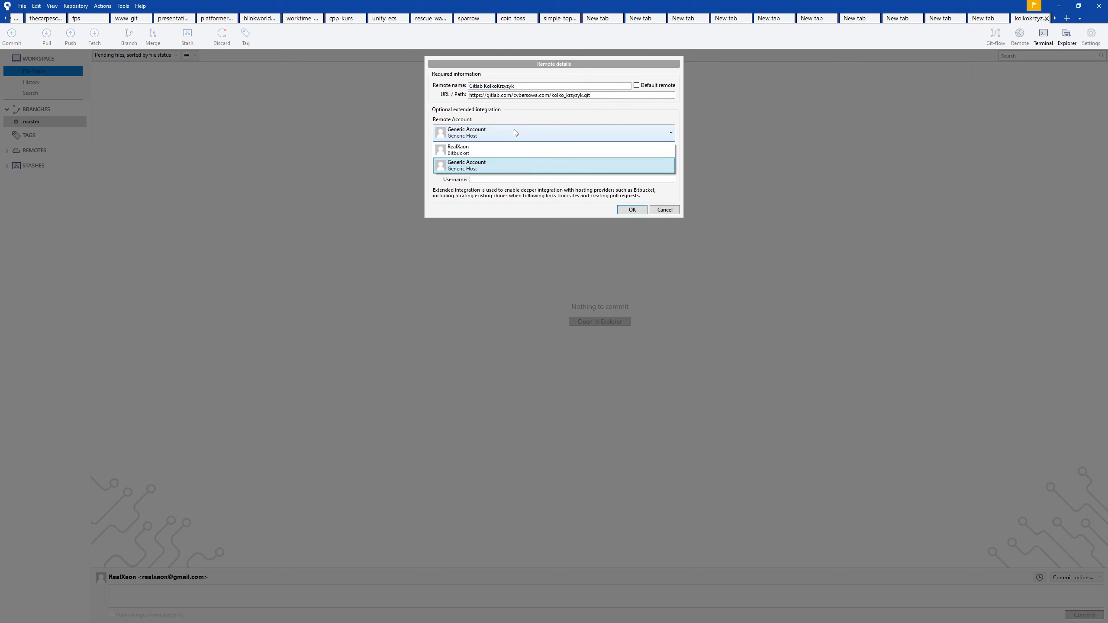
click(516, 133)
click(640, 212)
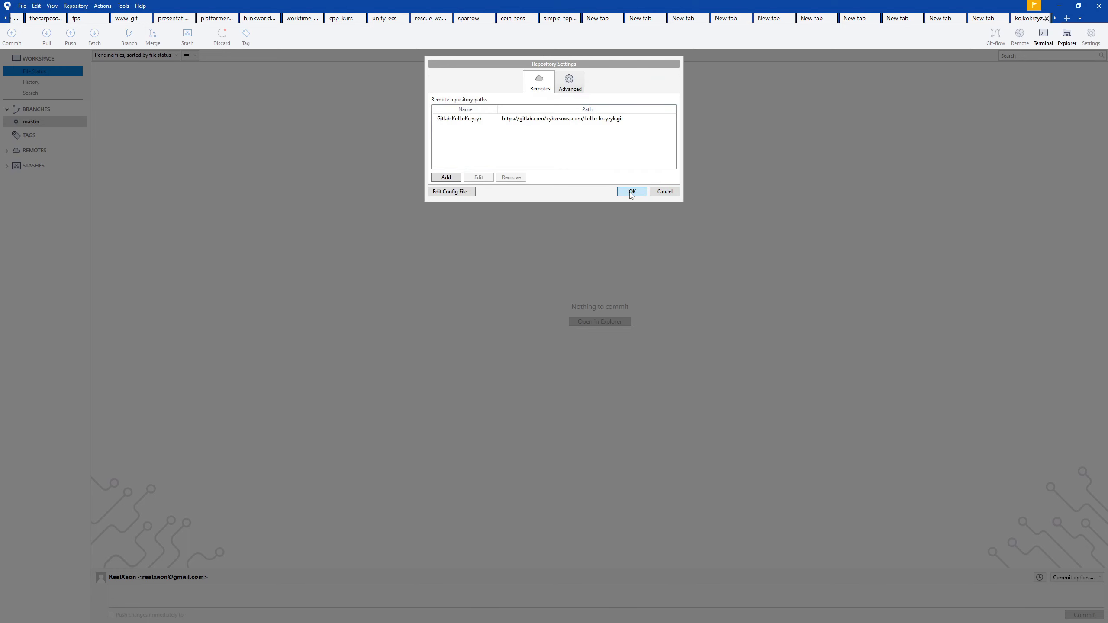
Save the repository settings and try to push the local master branch with all tags to master on Gitlab_KolkoKrzyzyk.
click(631, 193)
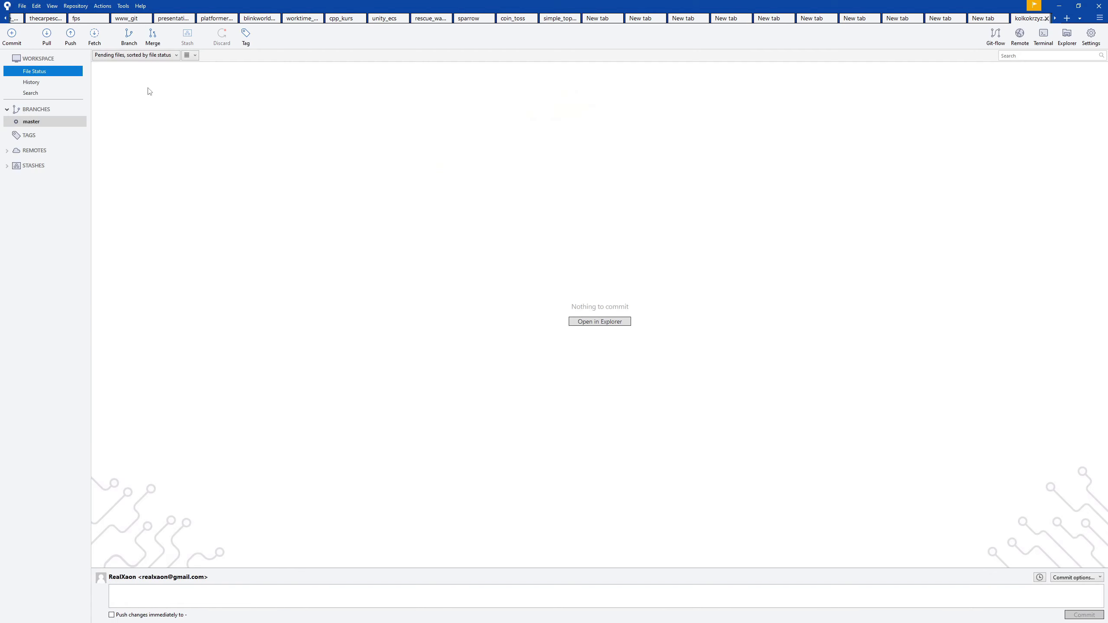
click(31, 82)
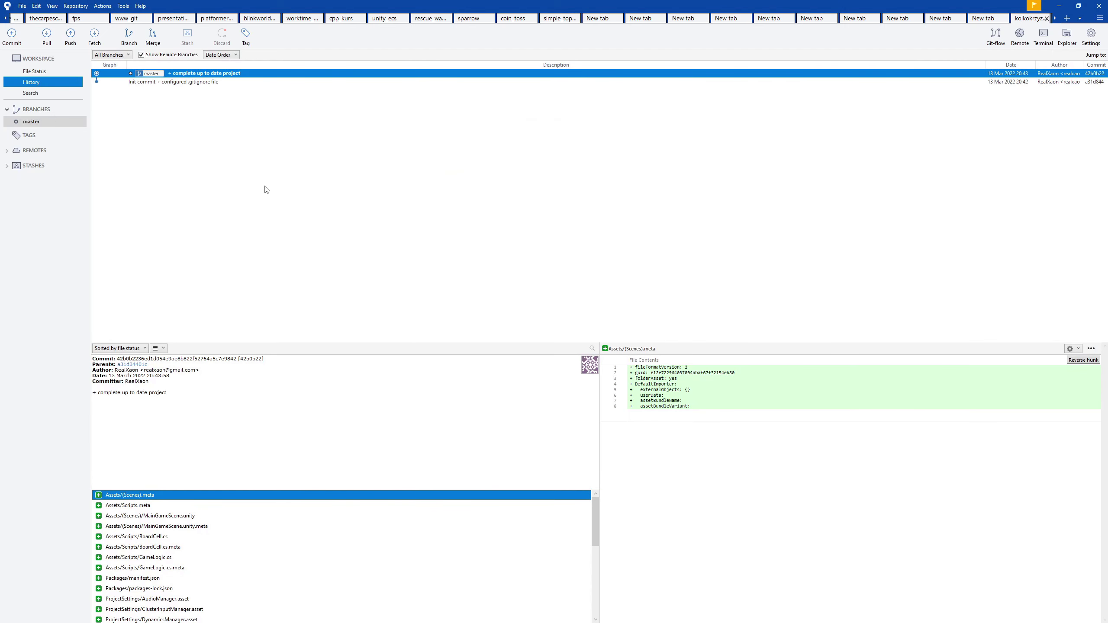
click(71, 39)
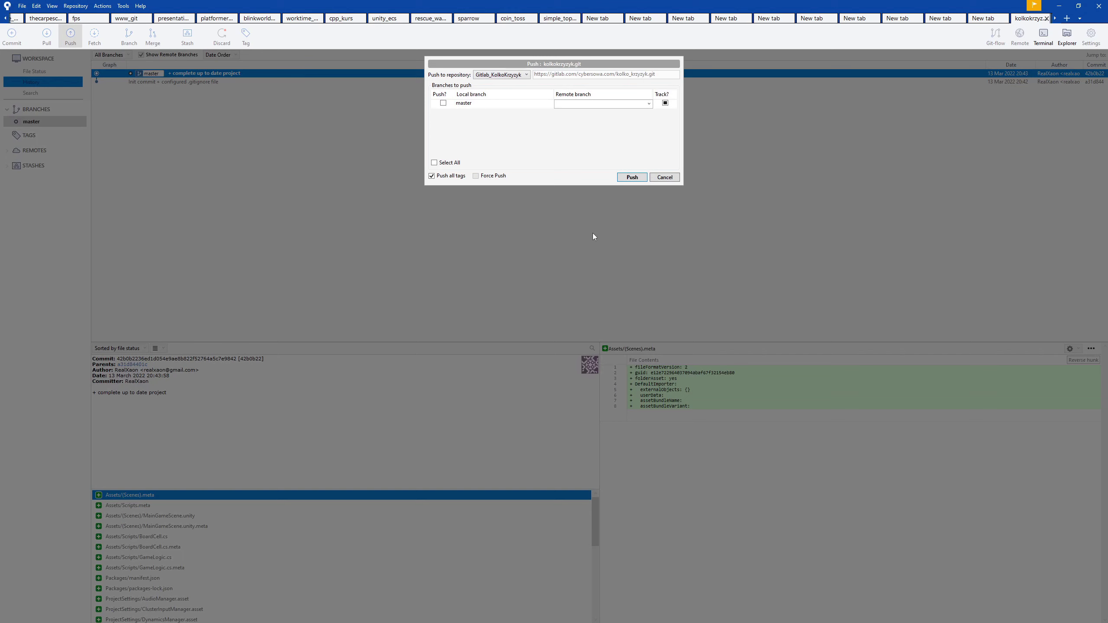
click(444, 104)
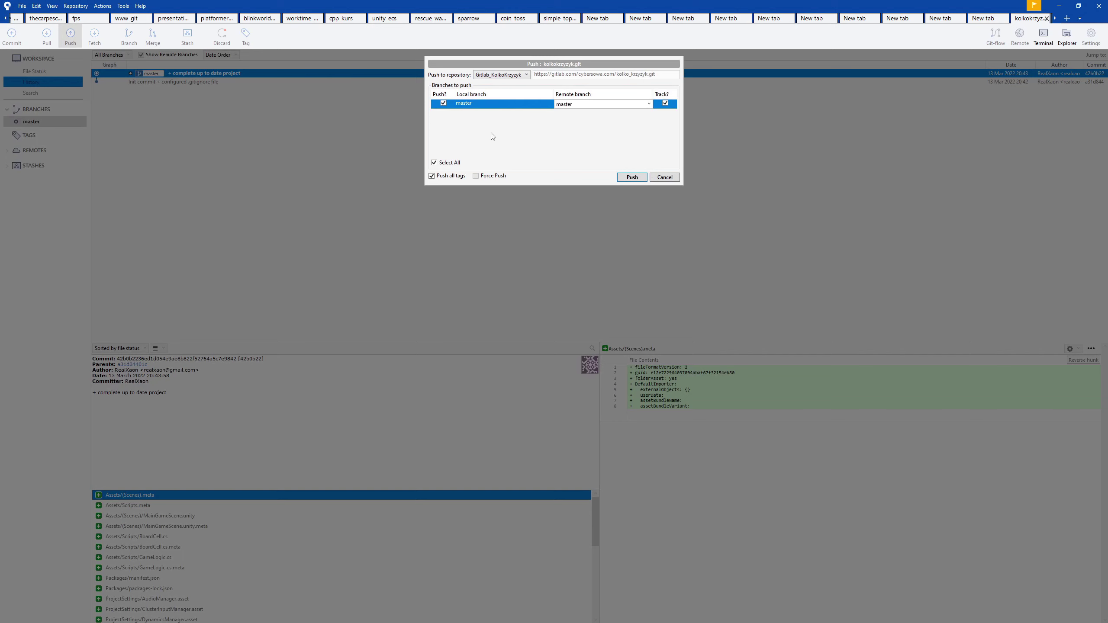
click(633, 177)
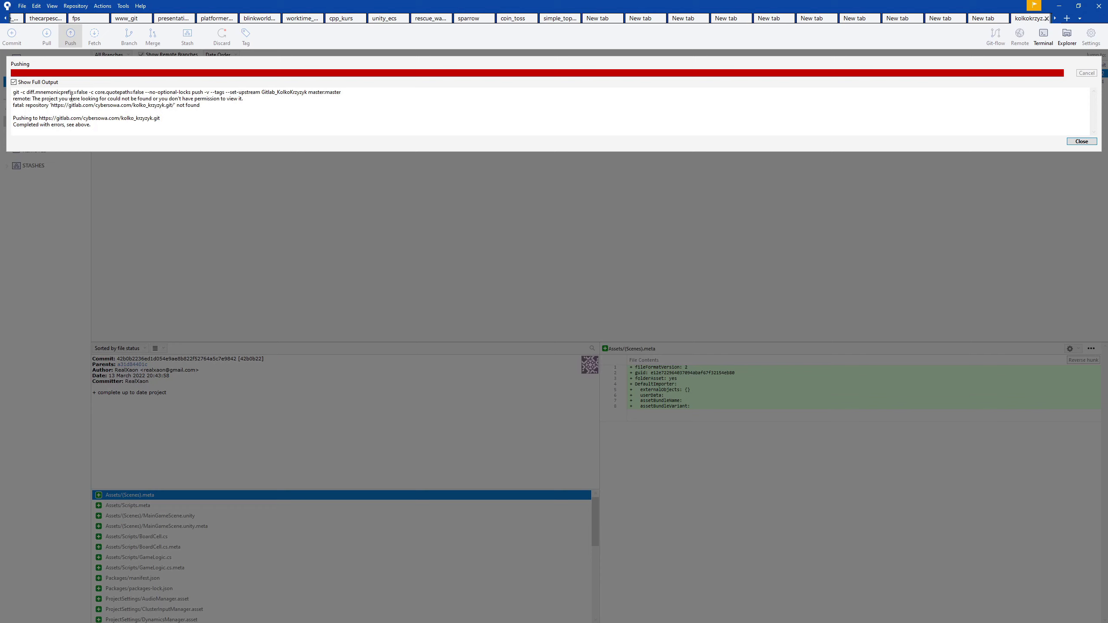
drag(76, 99, 251, 100)
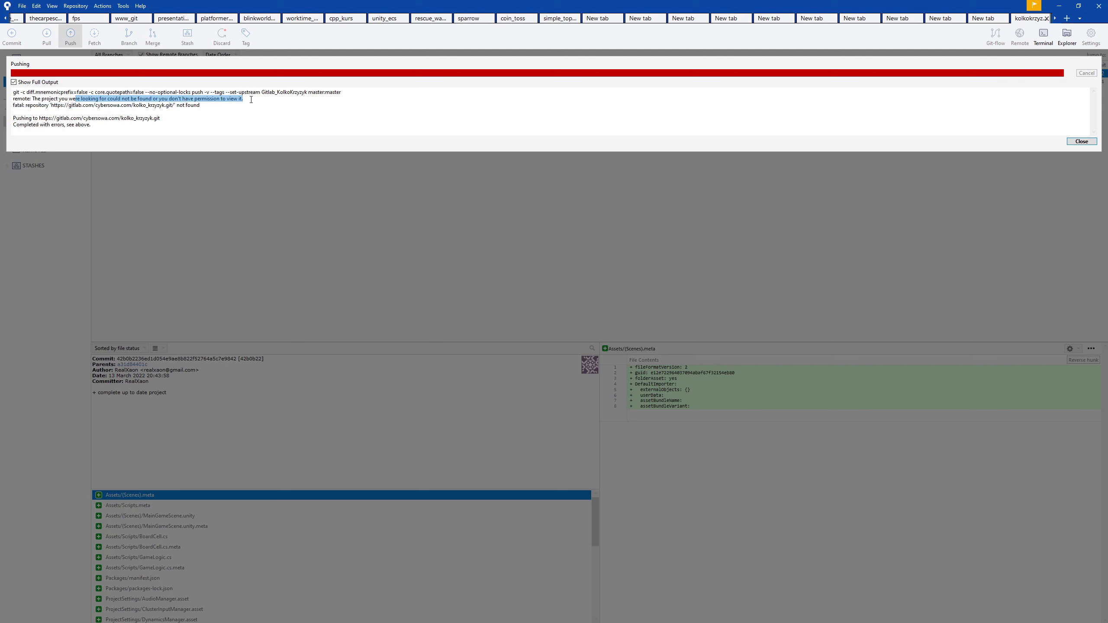
click(223, 105)
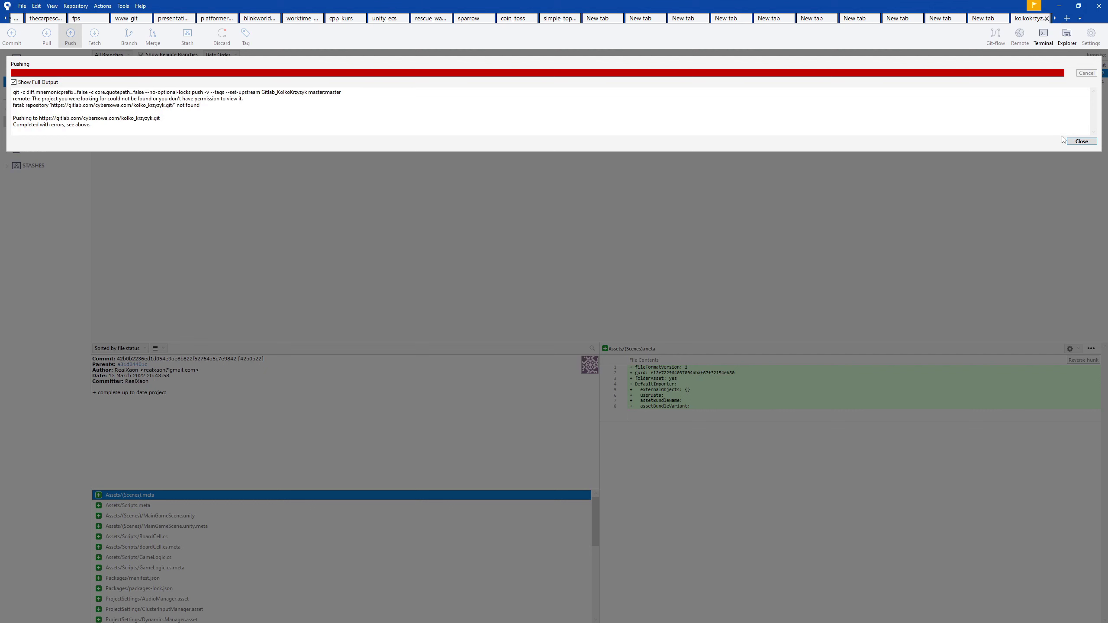
click(1080, 142)
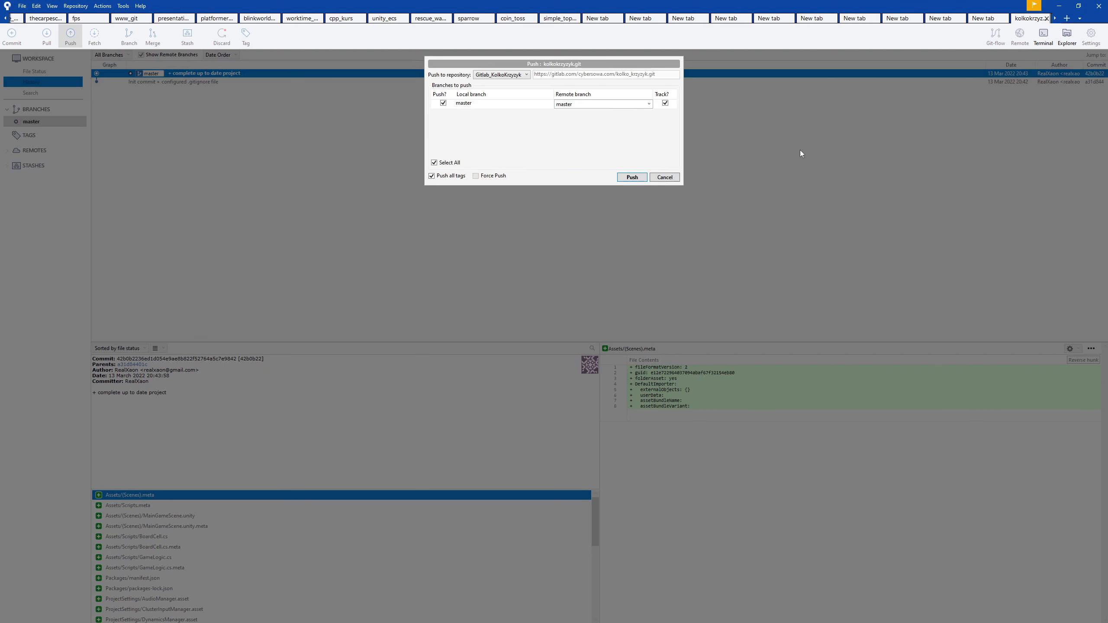
click(663, 178)
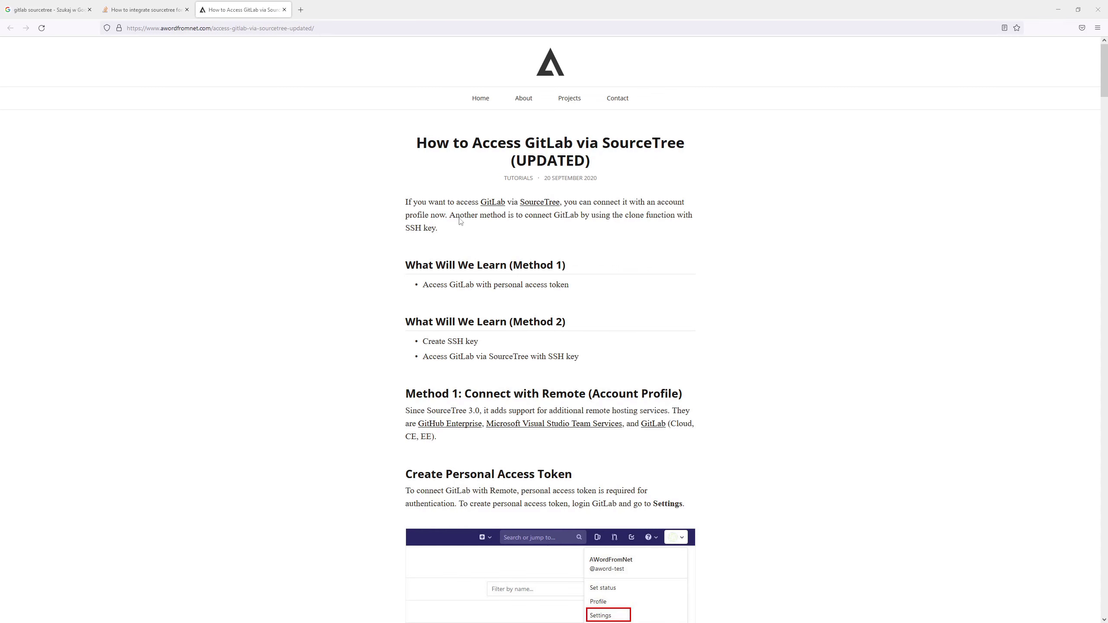
Consult the browser article on accessing GitLab via SourceTree and open the personal access tokens page in GitLab's user settings.
scroll(654, 476, down, 3)
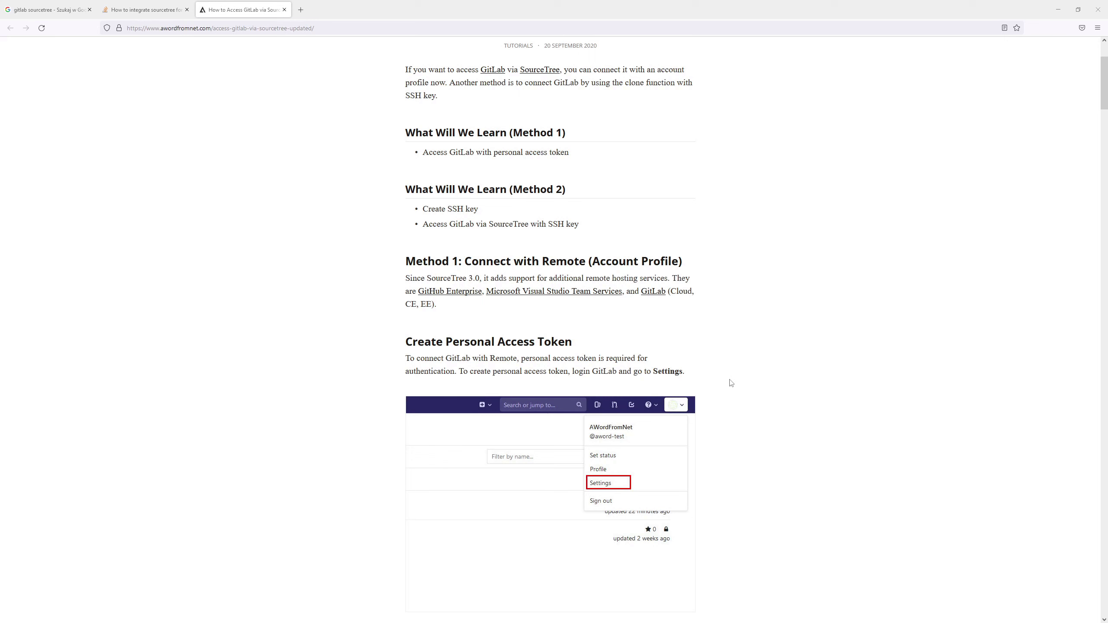
scroll(742, 441, down, 4)
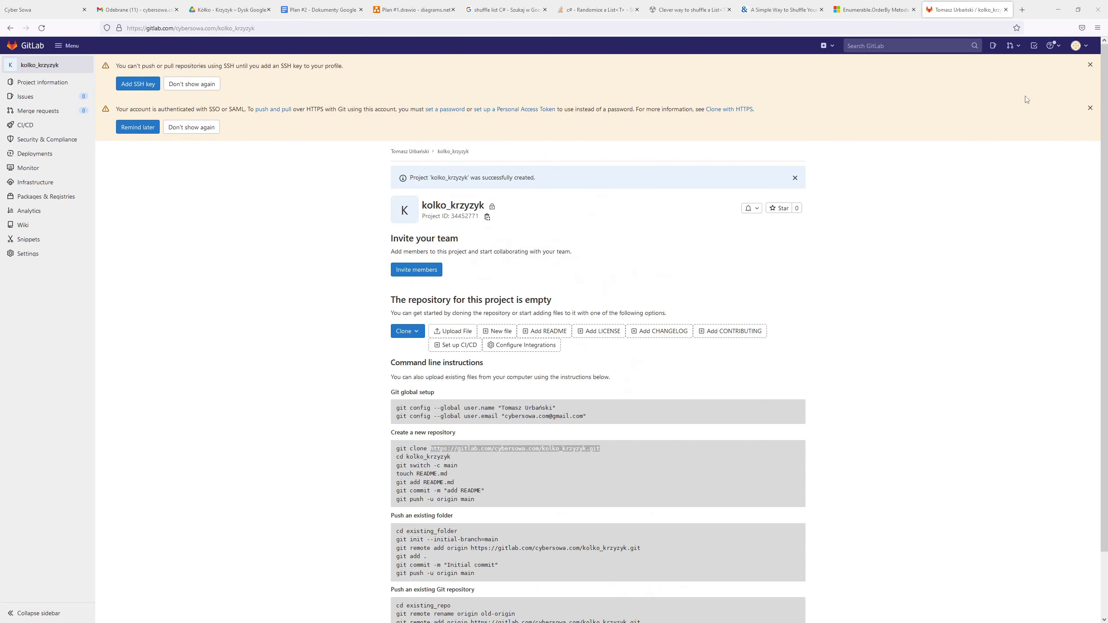
click(1080, 45)
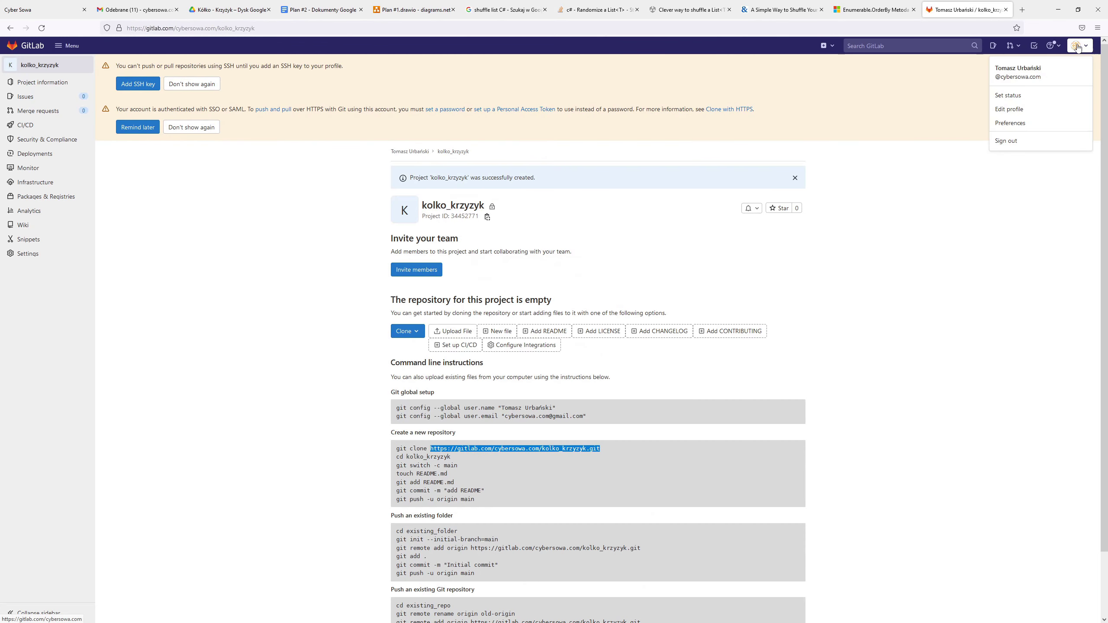
click(1031, 127)
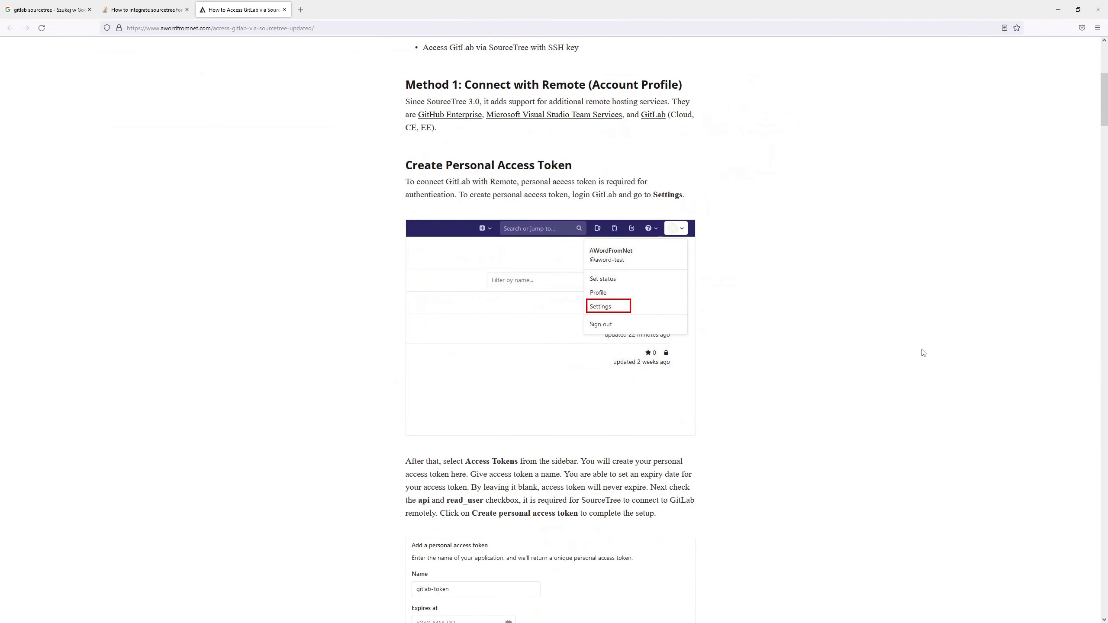
scroll(901, 388, down, 3)
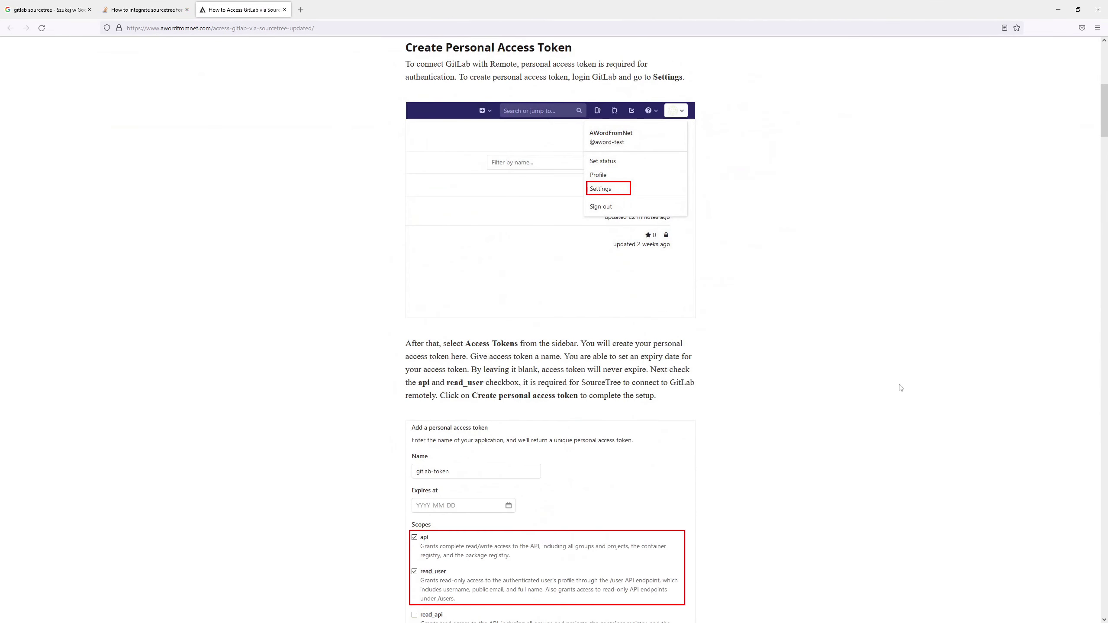
scroll(901, 388, down, 3)
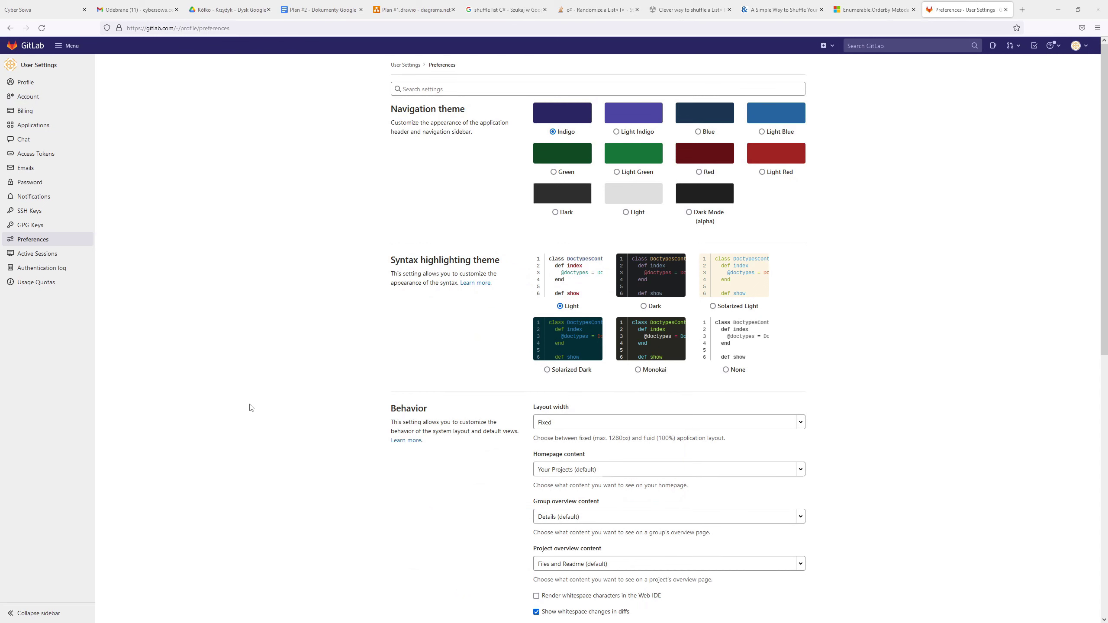
scroll(252, 408, down, 9)
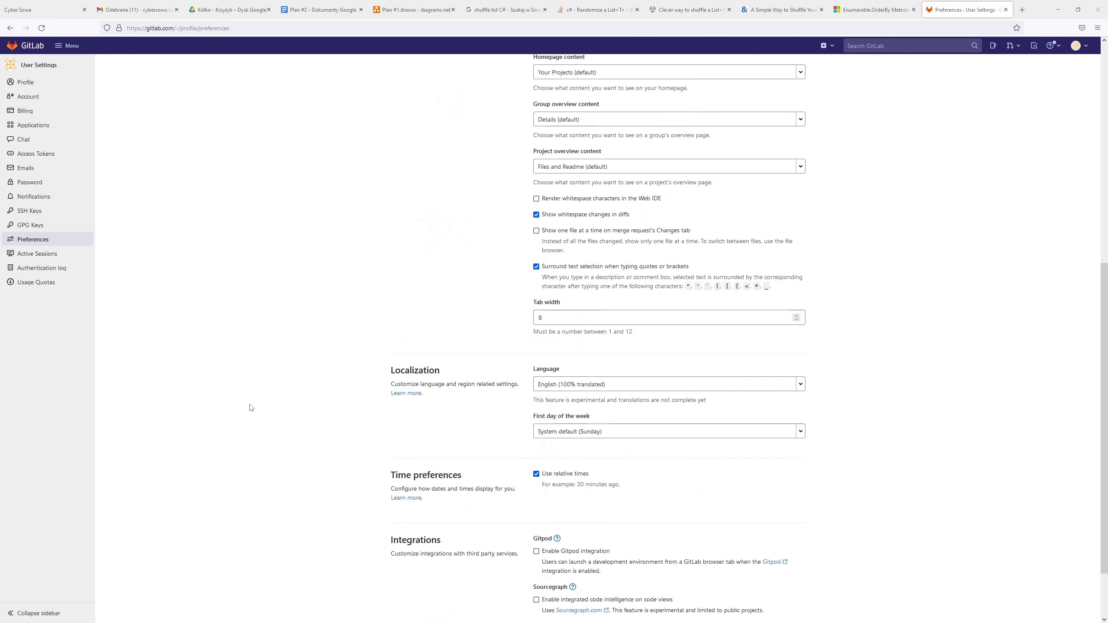
scroll(154, 133, up, 9)
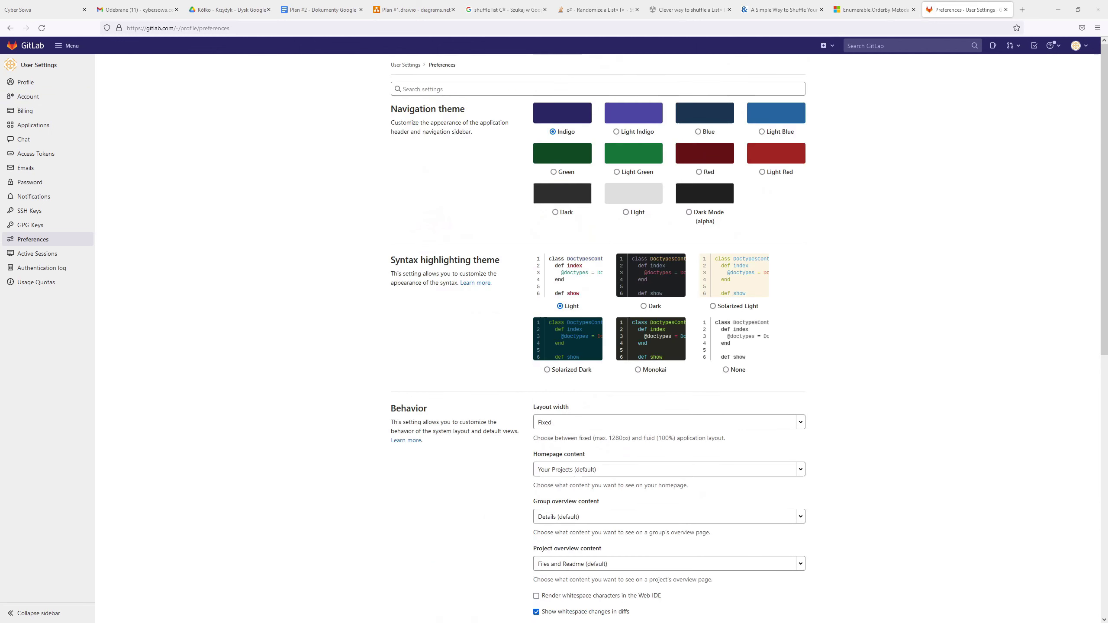
click(48, 157)
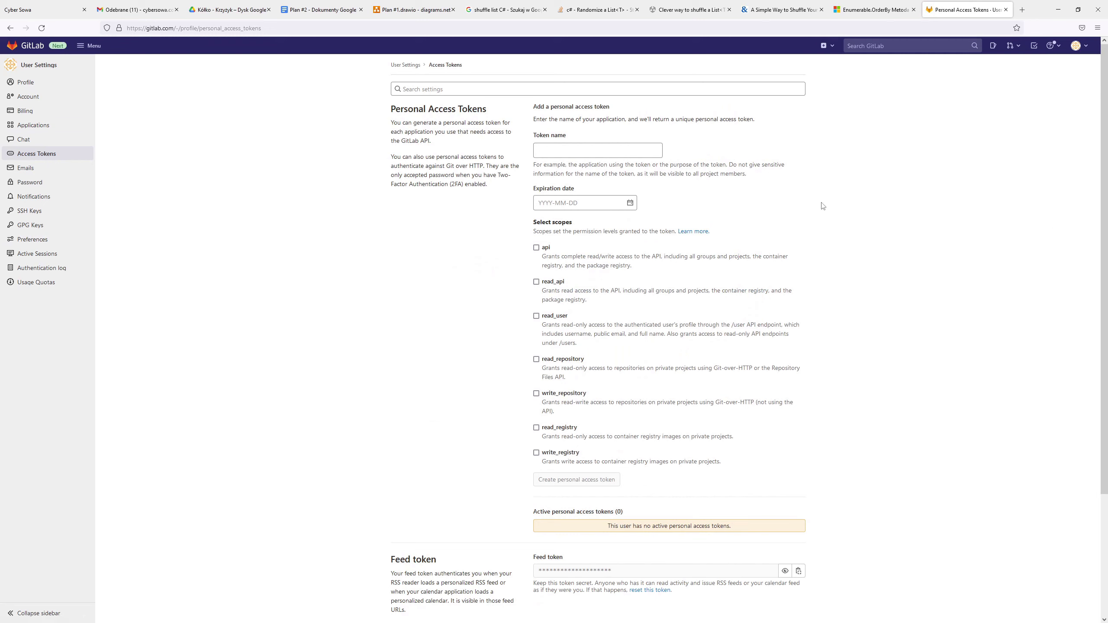
Create a personal access token named gitlab-token with the api and read_api scopes and no expiration date.
click(541, 150)
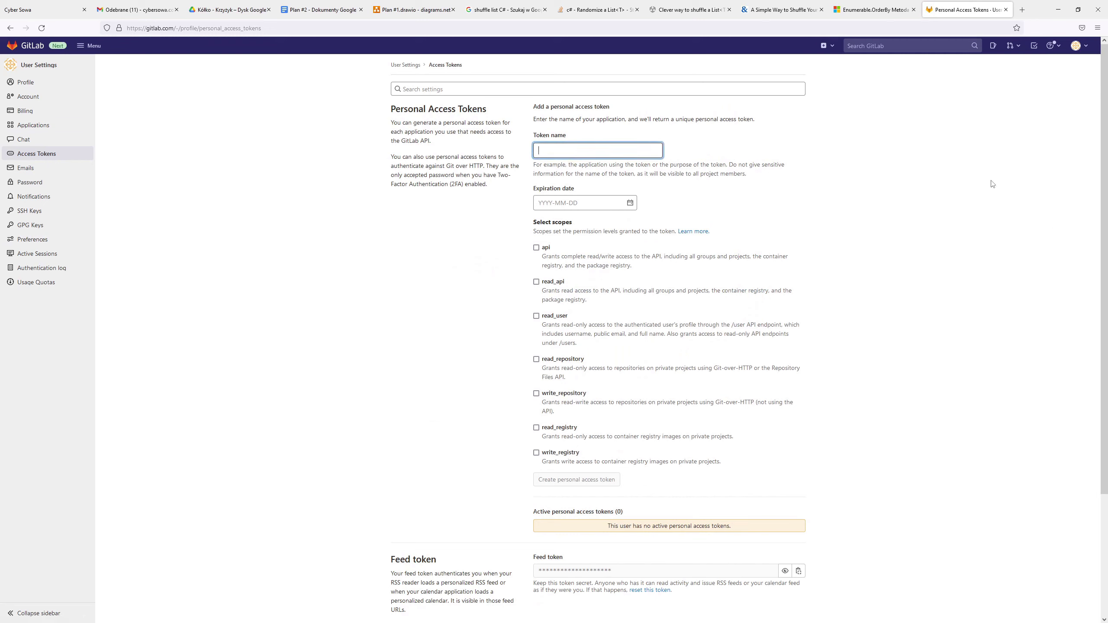
text(g)
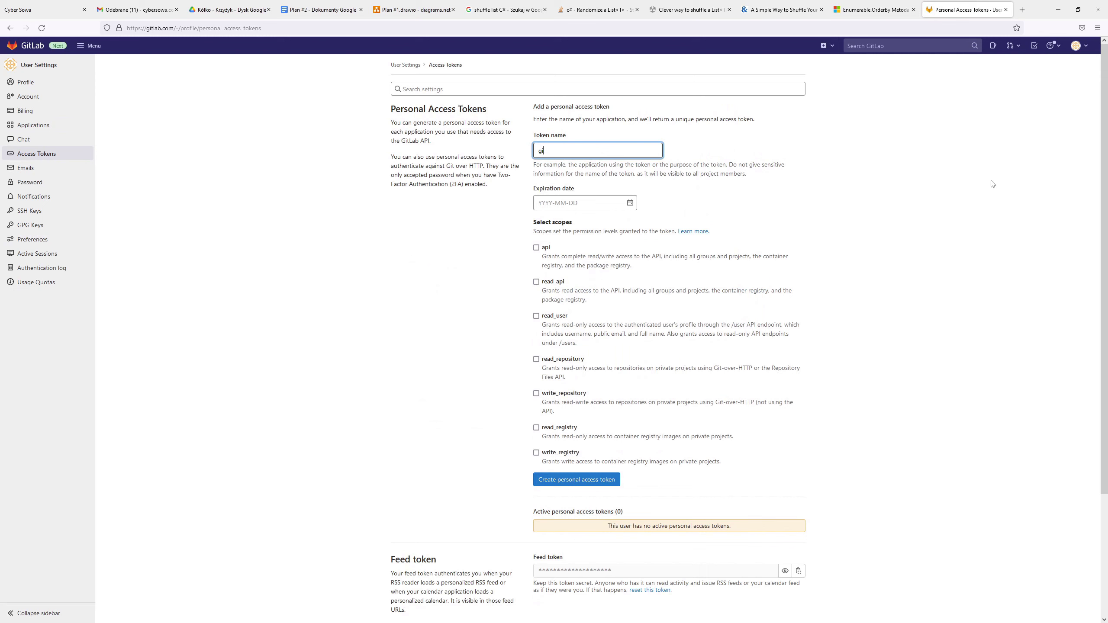
text(itlab-token)
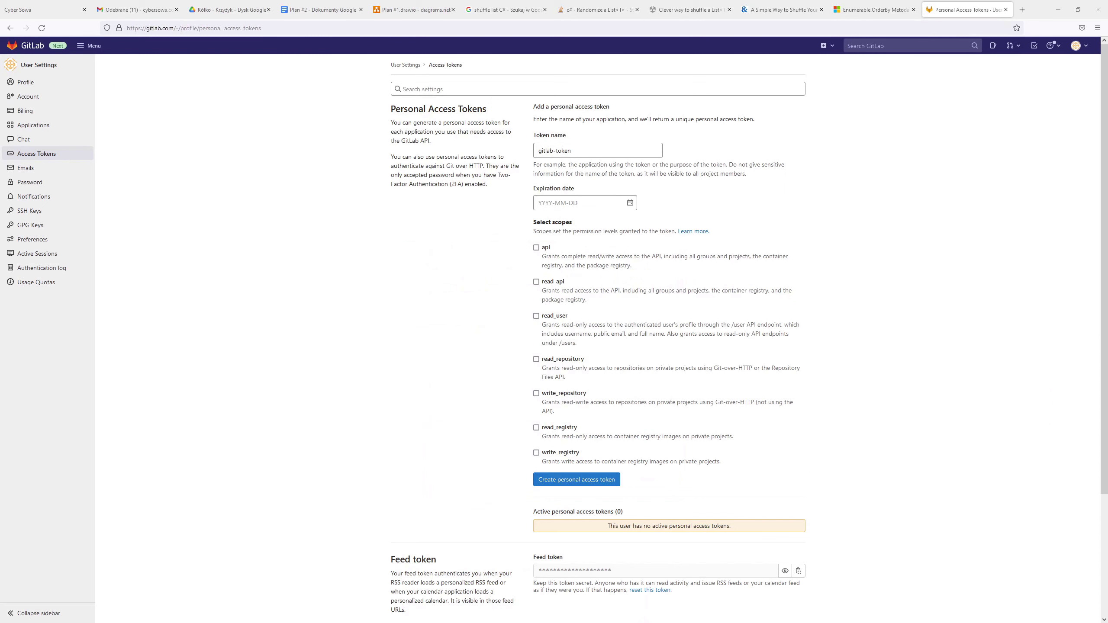
click(537, 248)
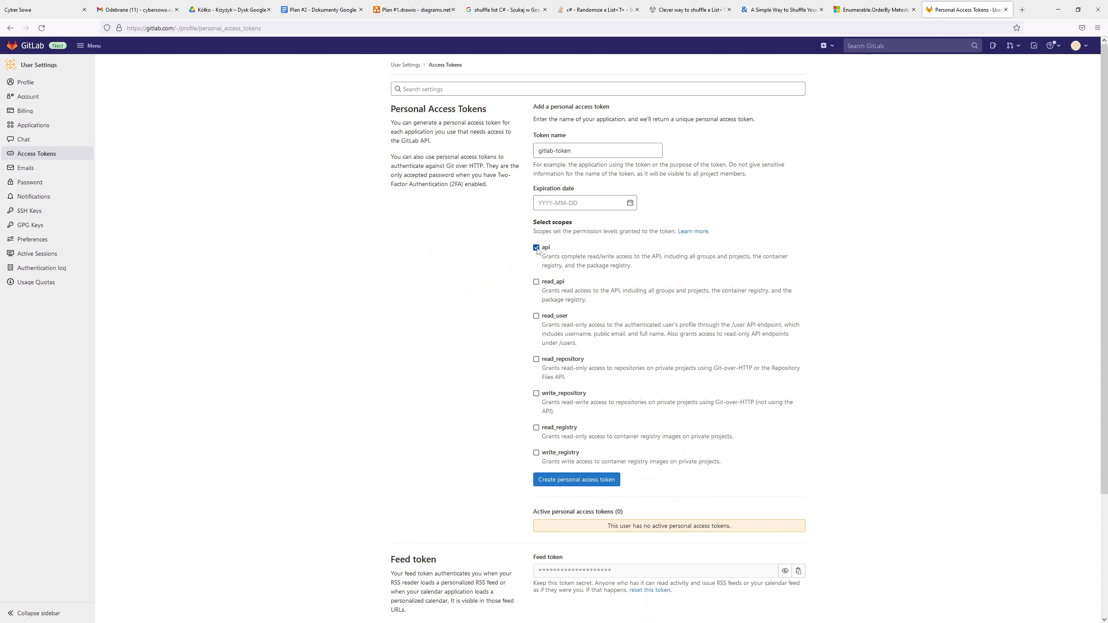
click(537, 281)
scroll(403, 324, down, 3)
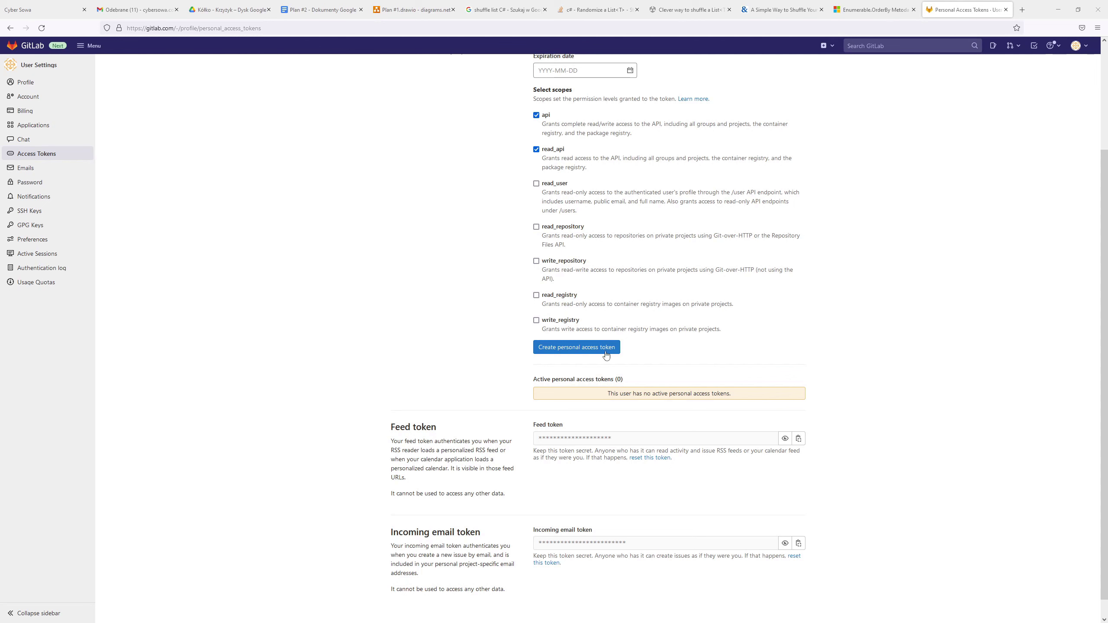
click(574, 349)
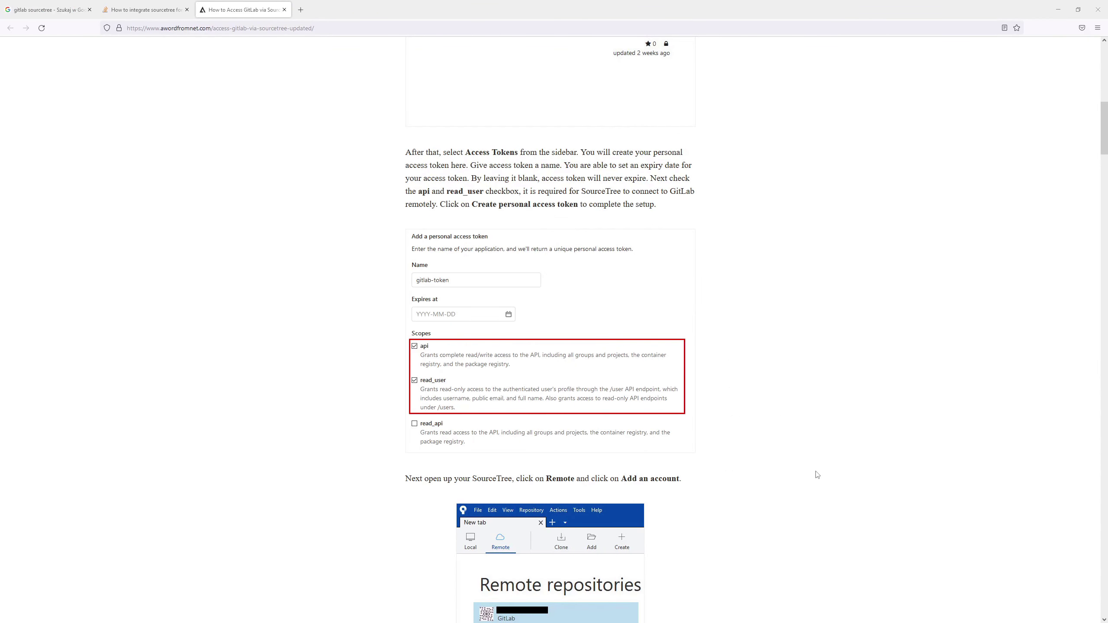
Read the article's account setup instructions, switch to Sourcetree and start adding an account to the remote repositories.
scroll(816, 434, down, 3)
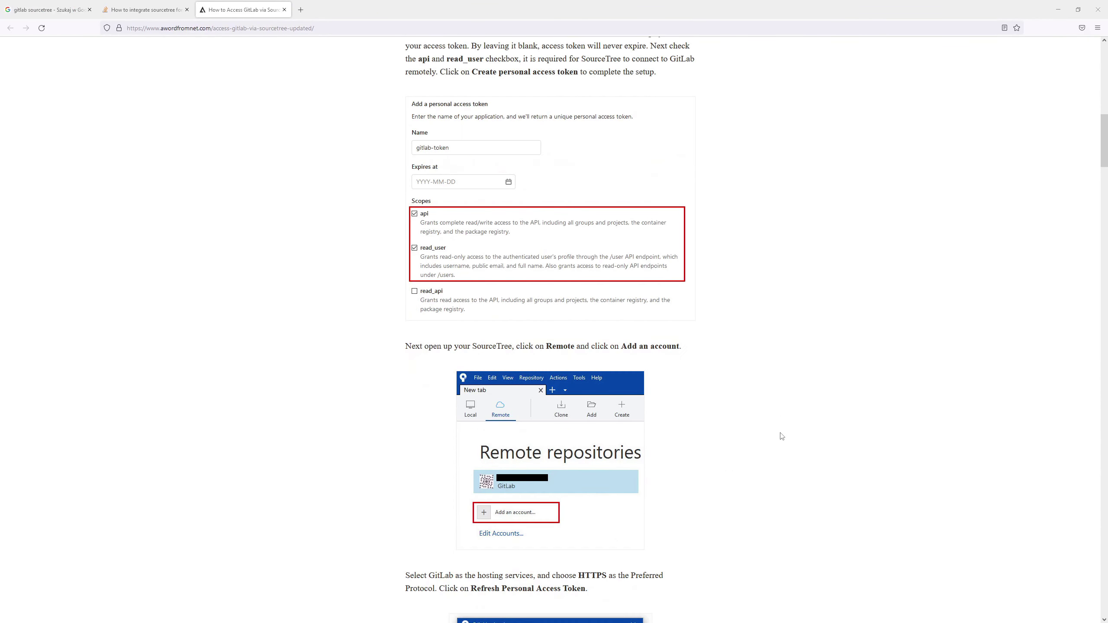
scroll(782, 435, down, 3)
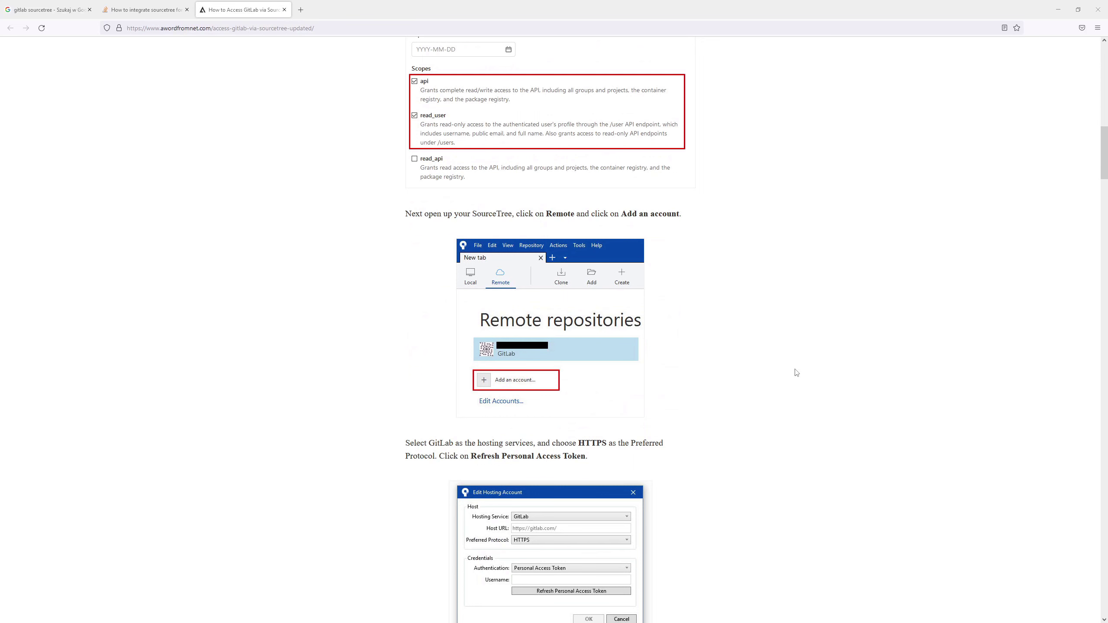
scroll(825, 411, down, 3)
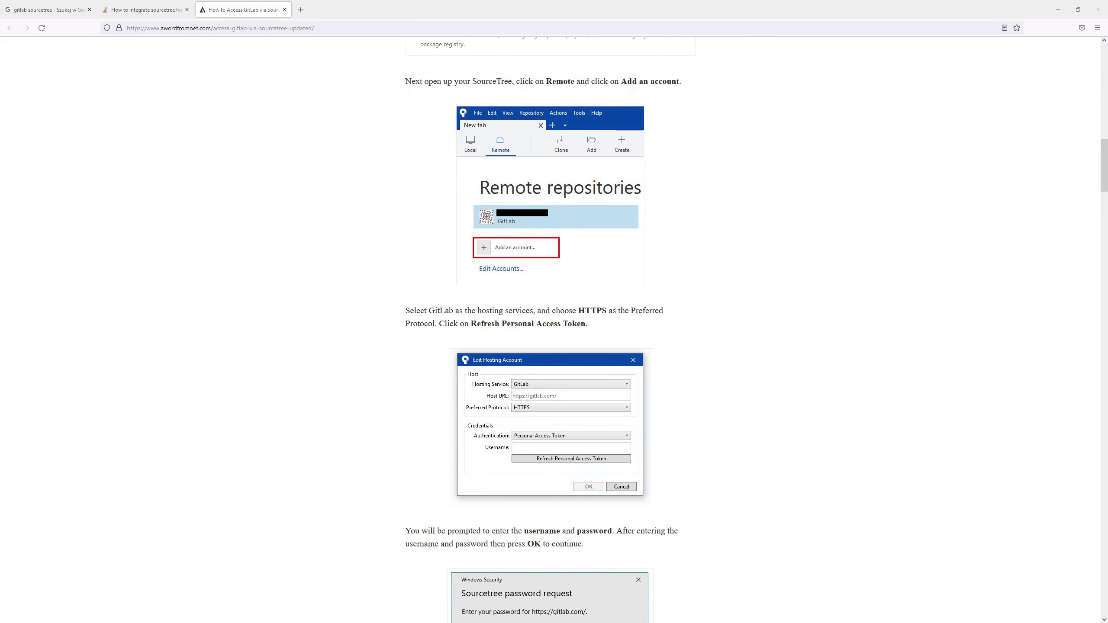
key(alt+Tab)
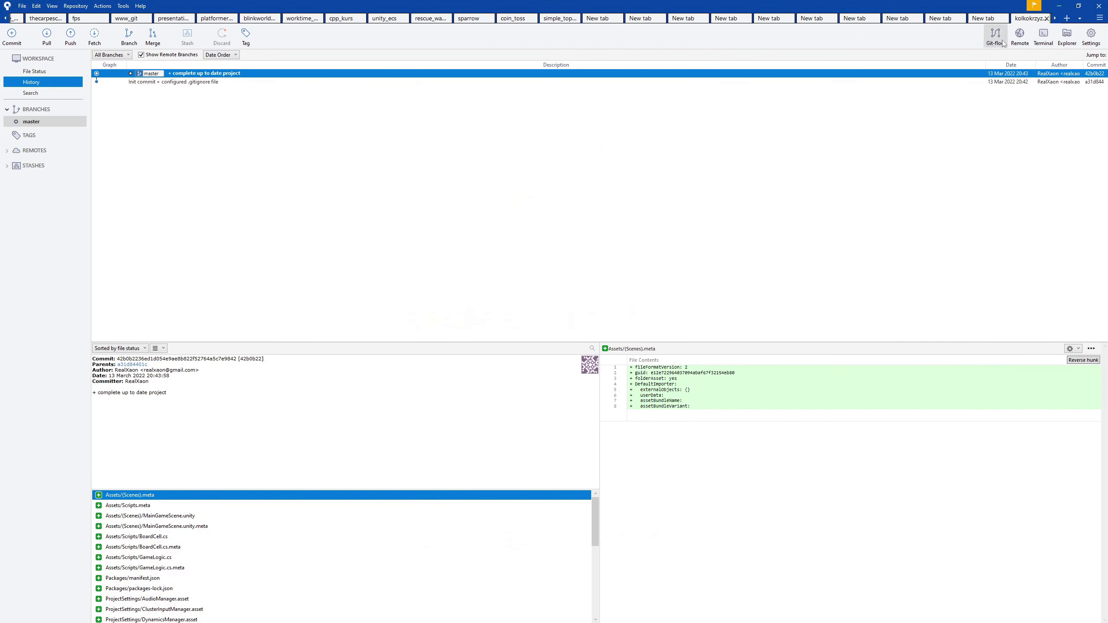
click(983, 20)
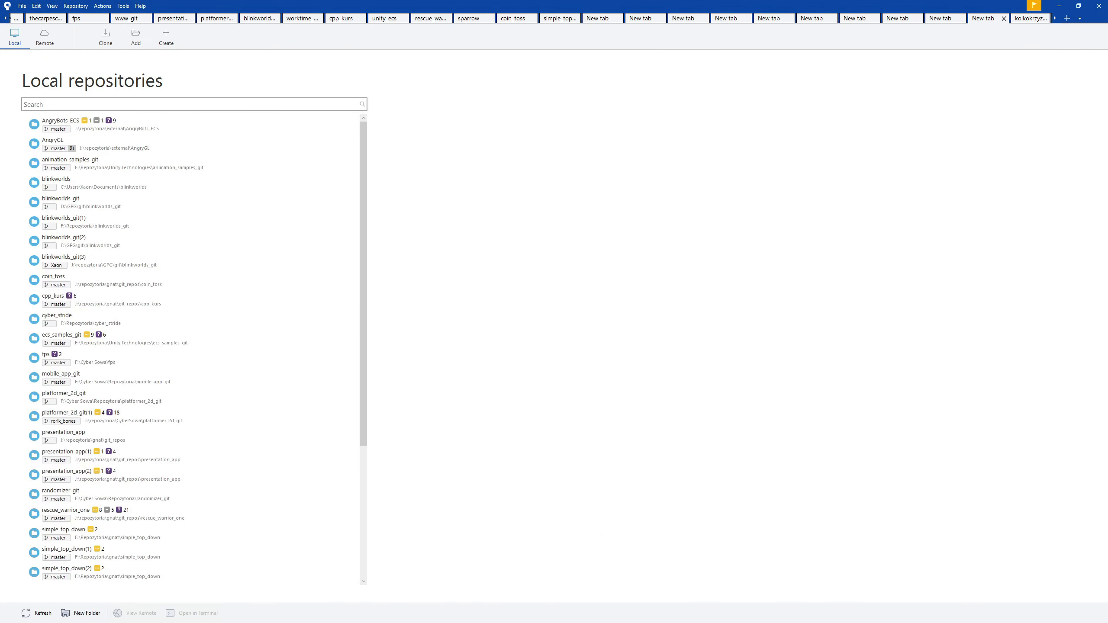
click(44, 37)
click(49, 143)
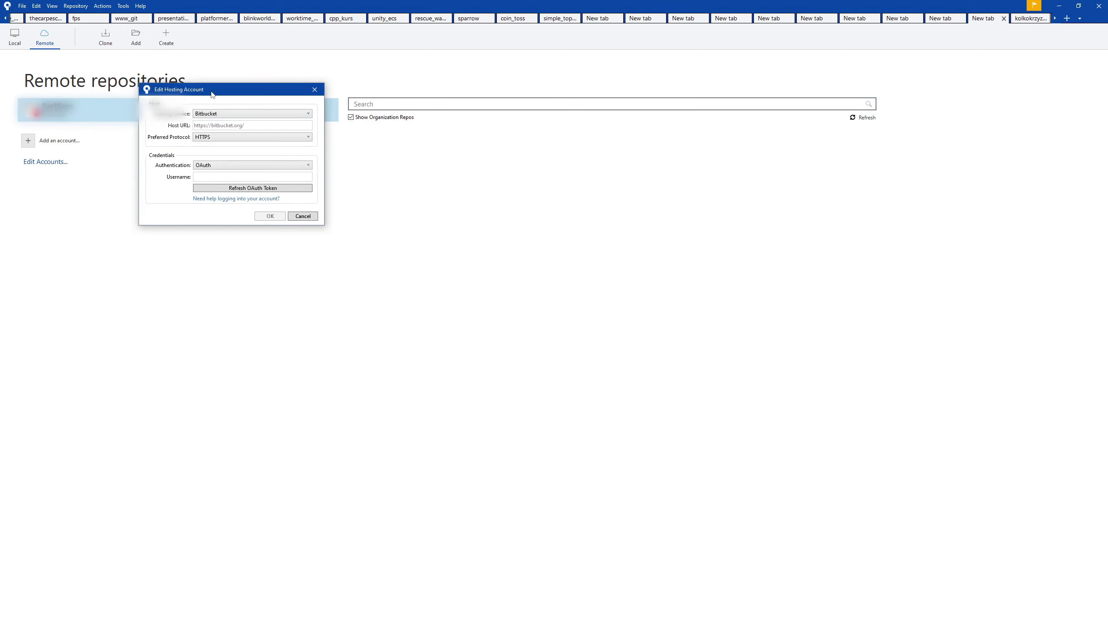
Set the hosting service to GitLab, keeping HTTPS as the preferred protocol and Personal Access Token as the authentication.
drag(212, 92, 591, 171)
click(603, 198)
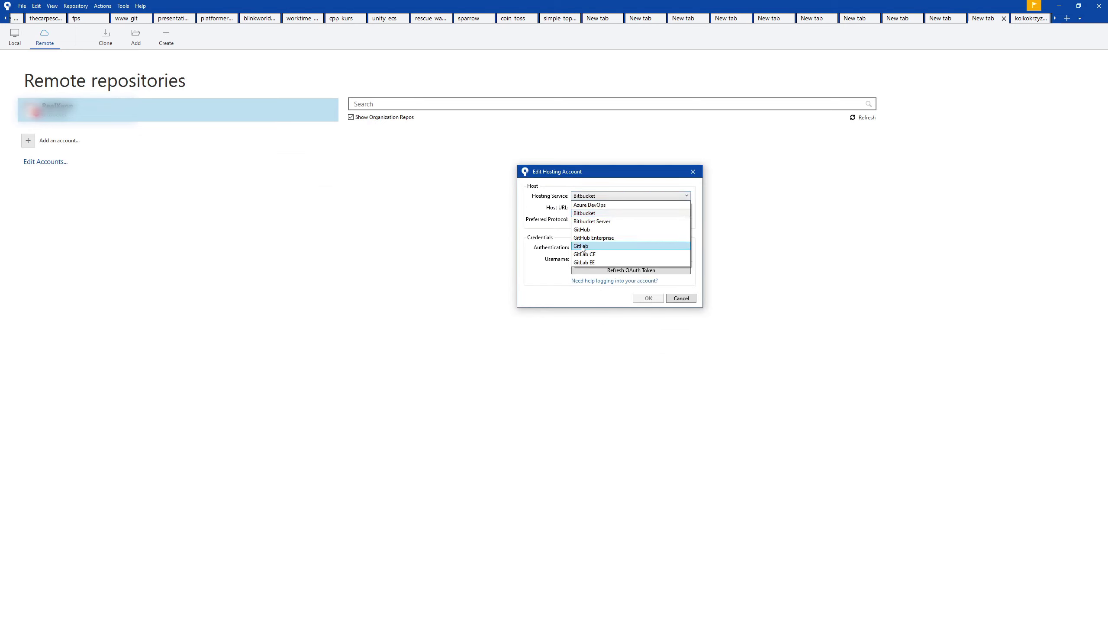
click(583, 248)
click(612, 220)
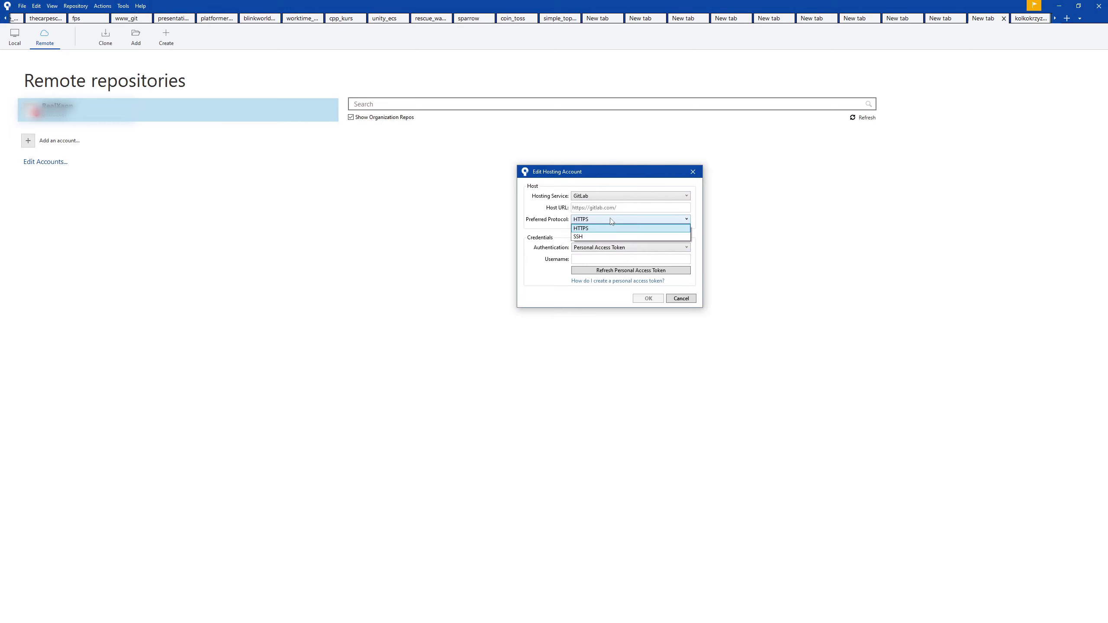
click(611, 221)
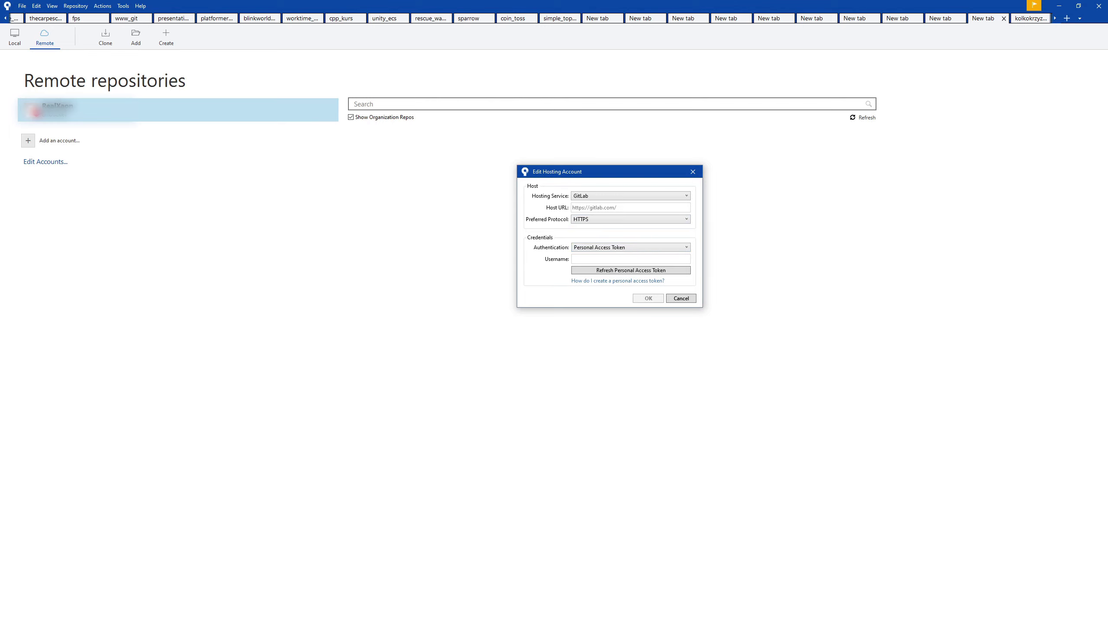
click(614, 252)
click(614, 253)
Request the token refresh and authenticate the GitLab account, entering its e-mail as username and the personal access token as password.
click(635, 272)
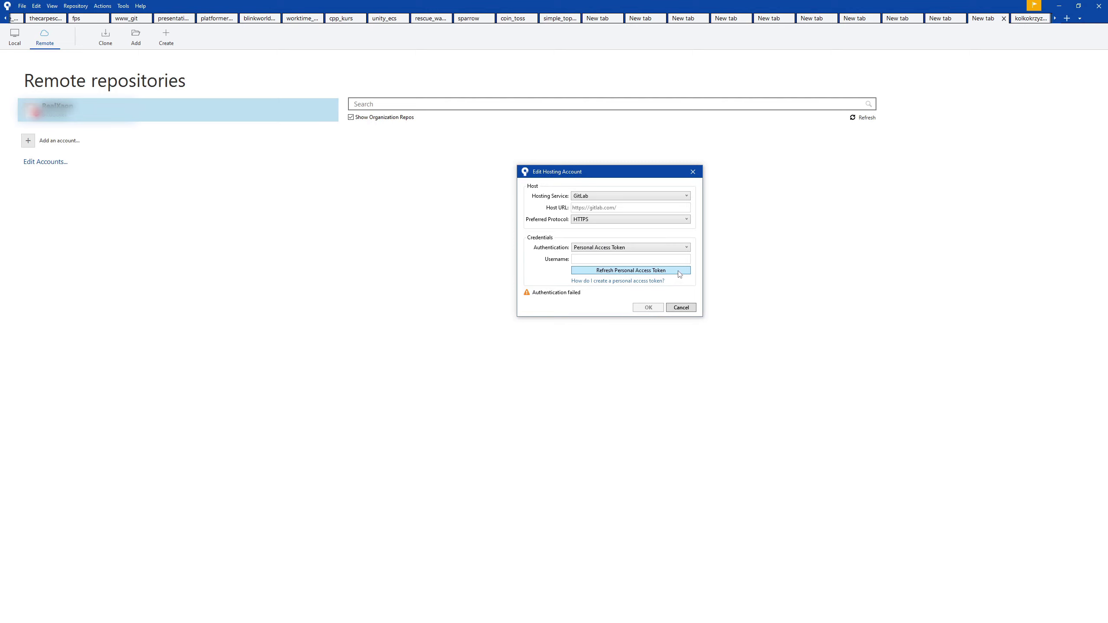
click(652, 272)
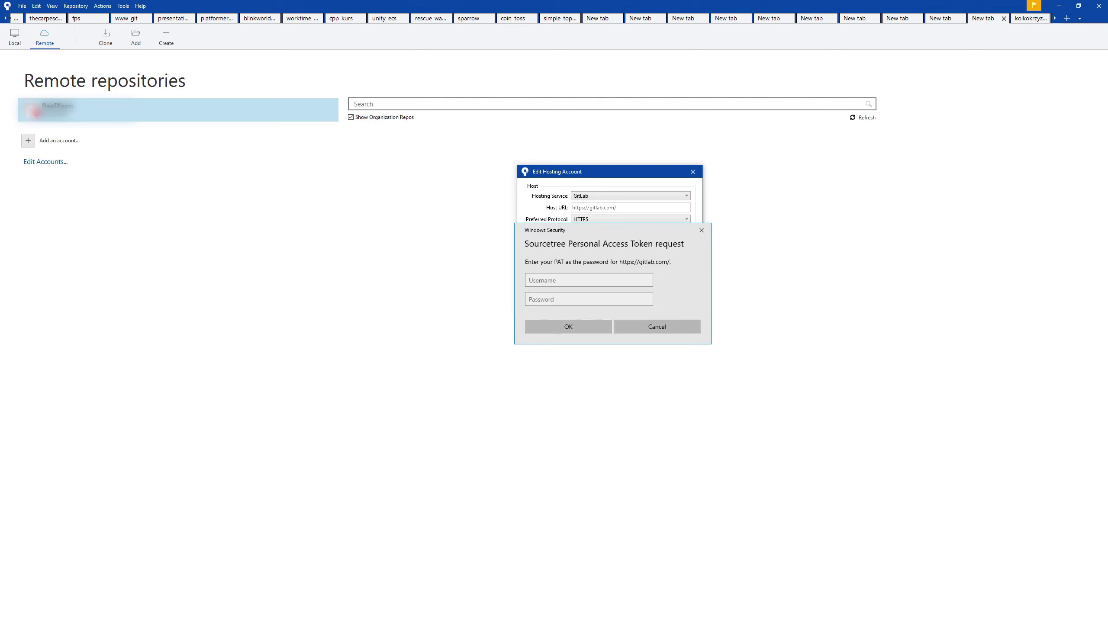
mouse_move(580, 232)
mouse_down()
mouse_move(564, 235)
mouse_move(584, 231)
mouse_up()
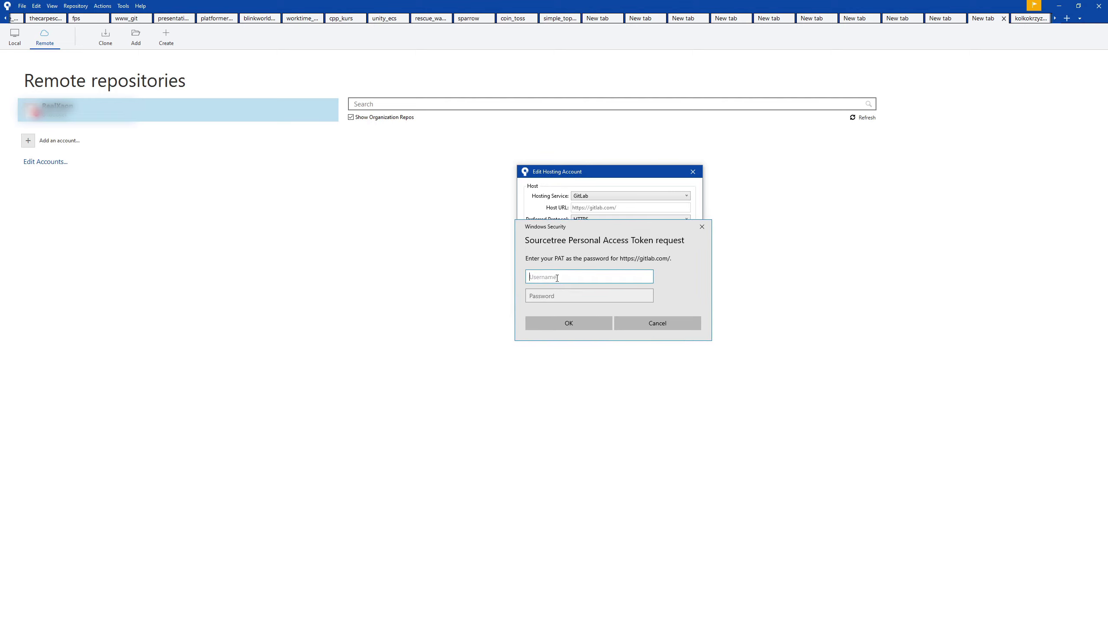
key(ctrl+v)
drag(611, 279, 368, 276)
click(574, 298)
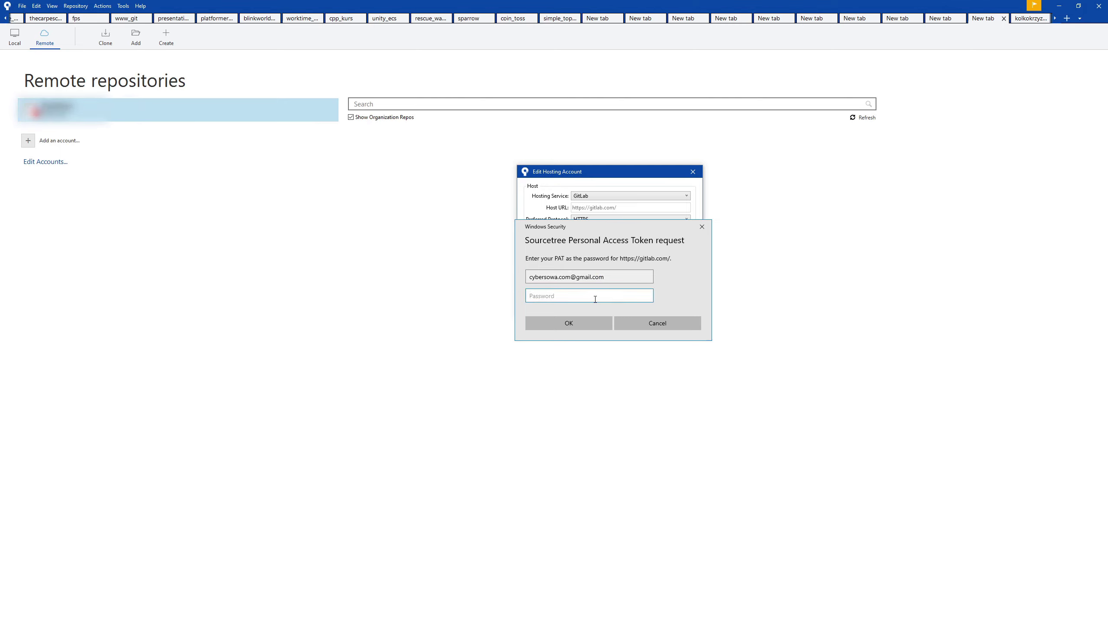
key(ctrl+v)
click(566, 326)
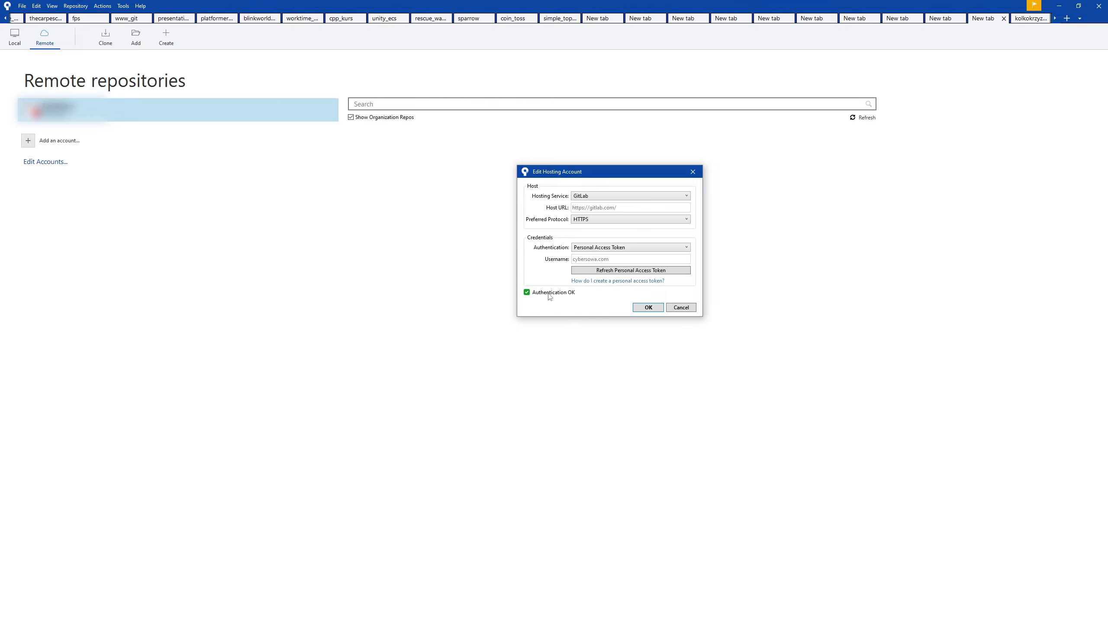
Save the GitLab hosting account and select its kolko_krzyzyk repository among the remote repositories.
click(648, 308)
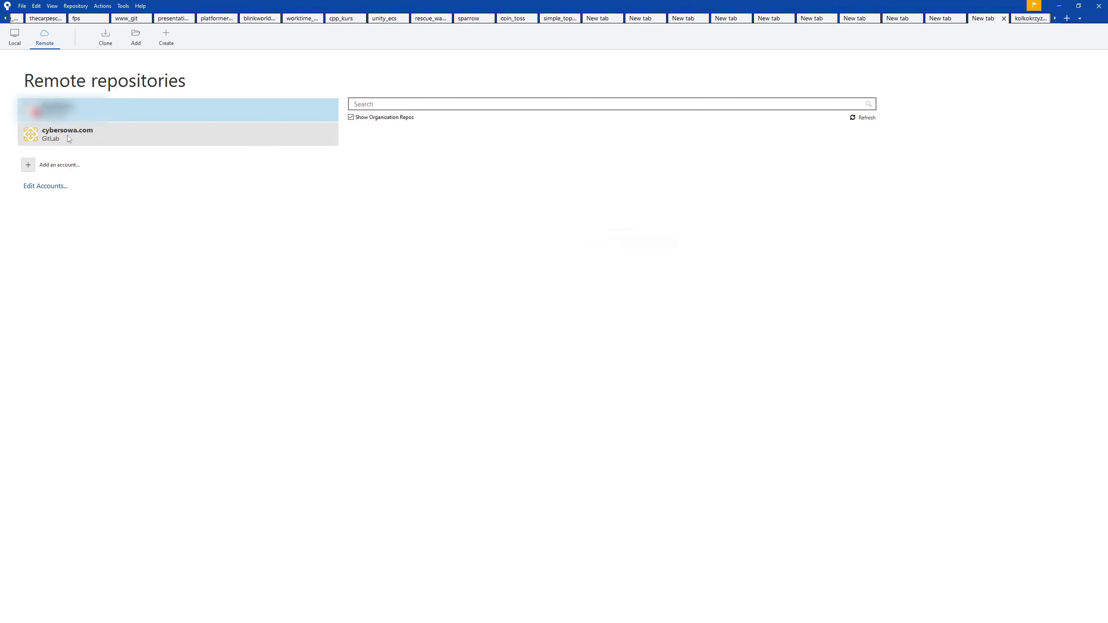
click(102, 141)
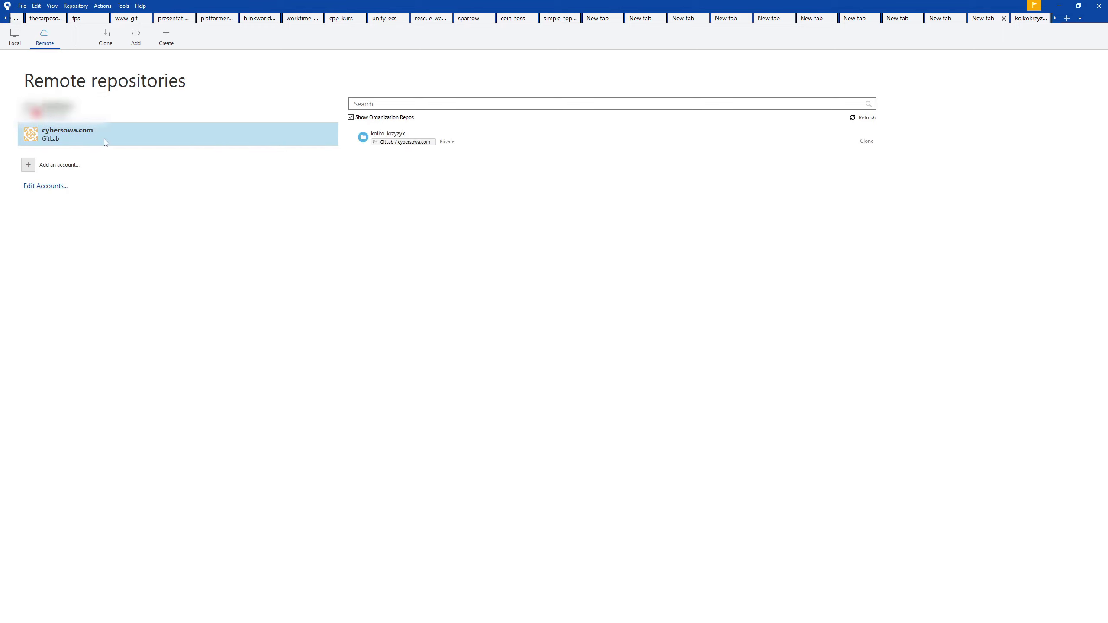
click(499, 141)
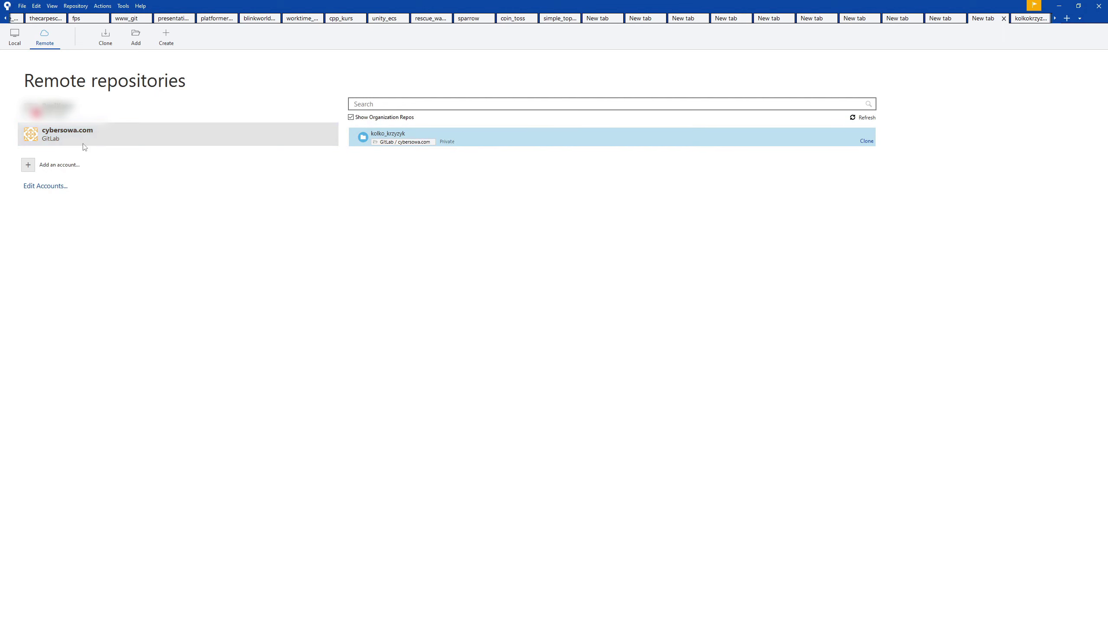
In the kolkokrzyzyk repository's settings, assign the new GitLab account to the Gitlab_KolkoKrzyzyk remote.
click(1026, 20)
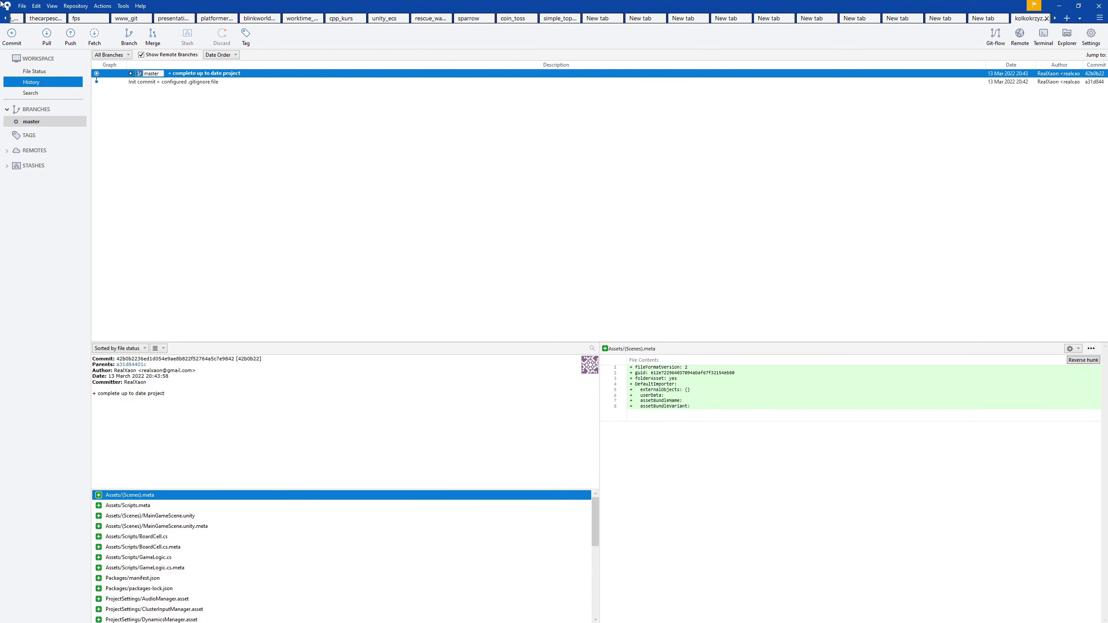
click(72, 5)
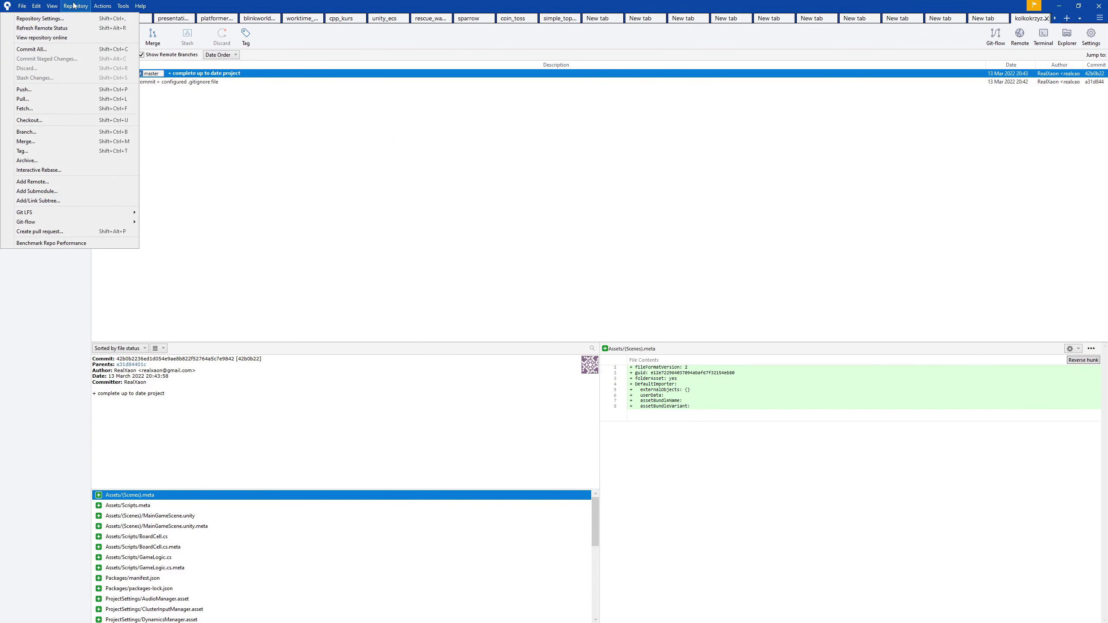
click(66, 21)
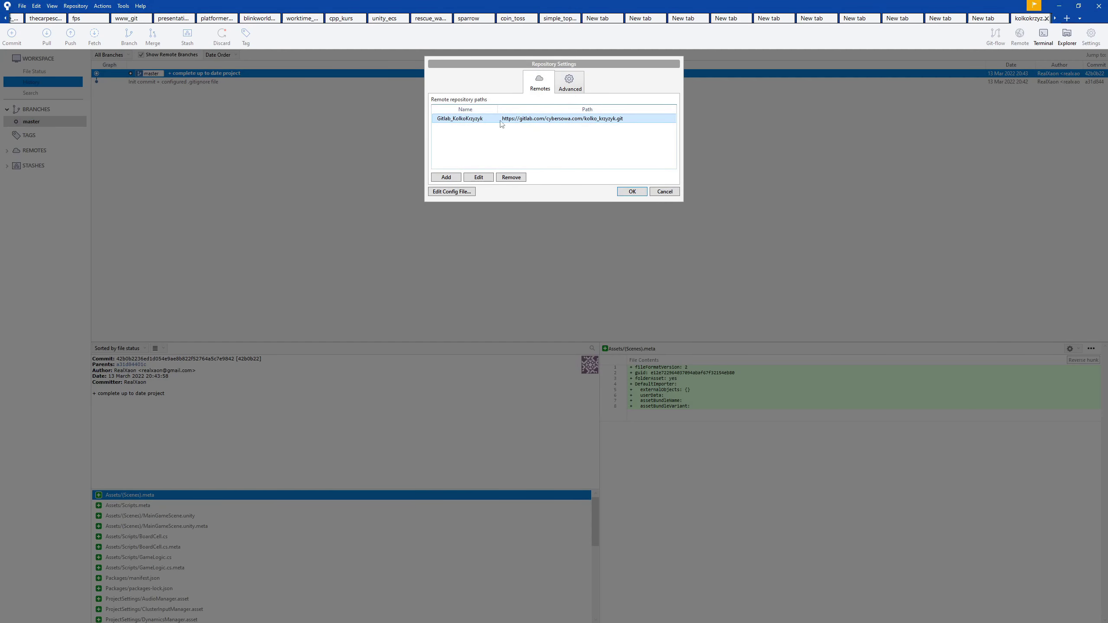
click(485, 177)
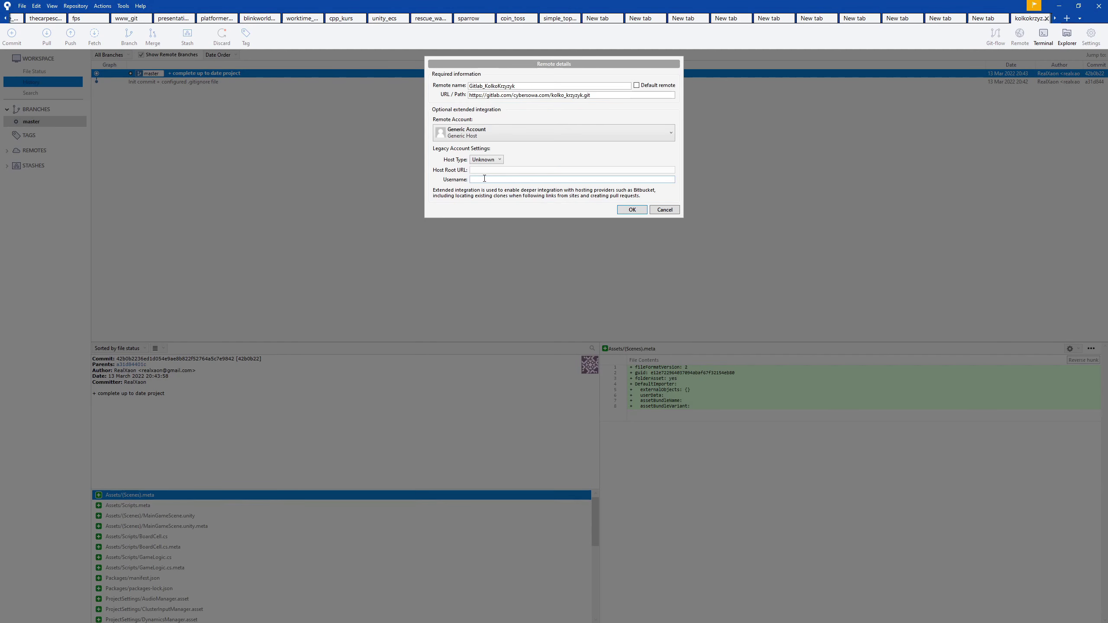
click(495, 131)
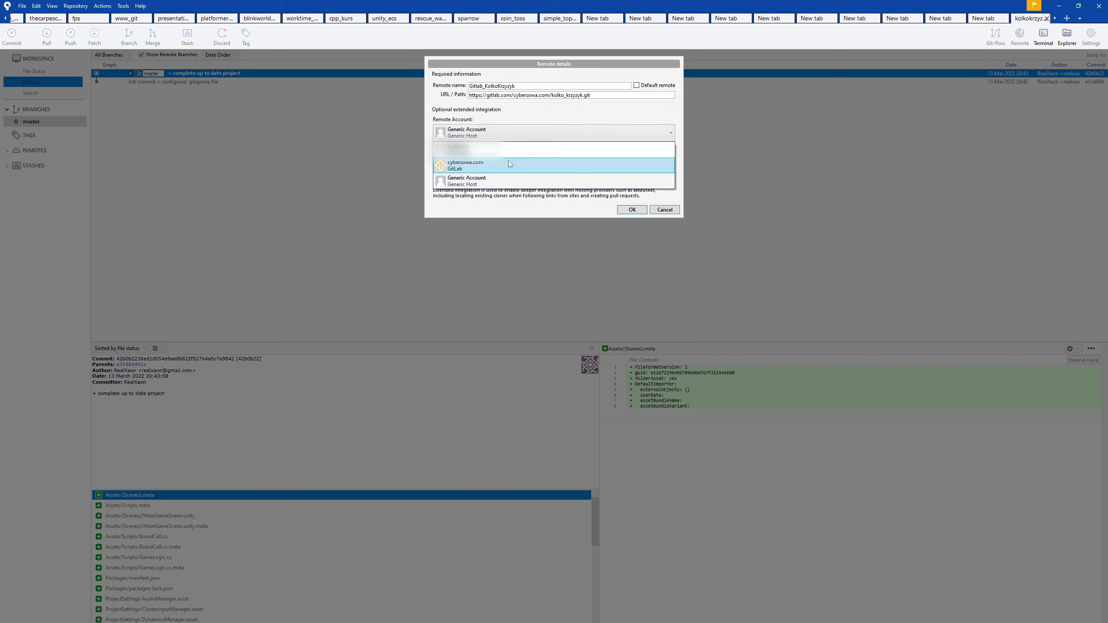
click(508, 160)
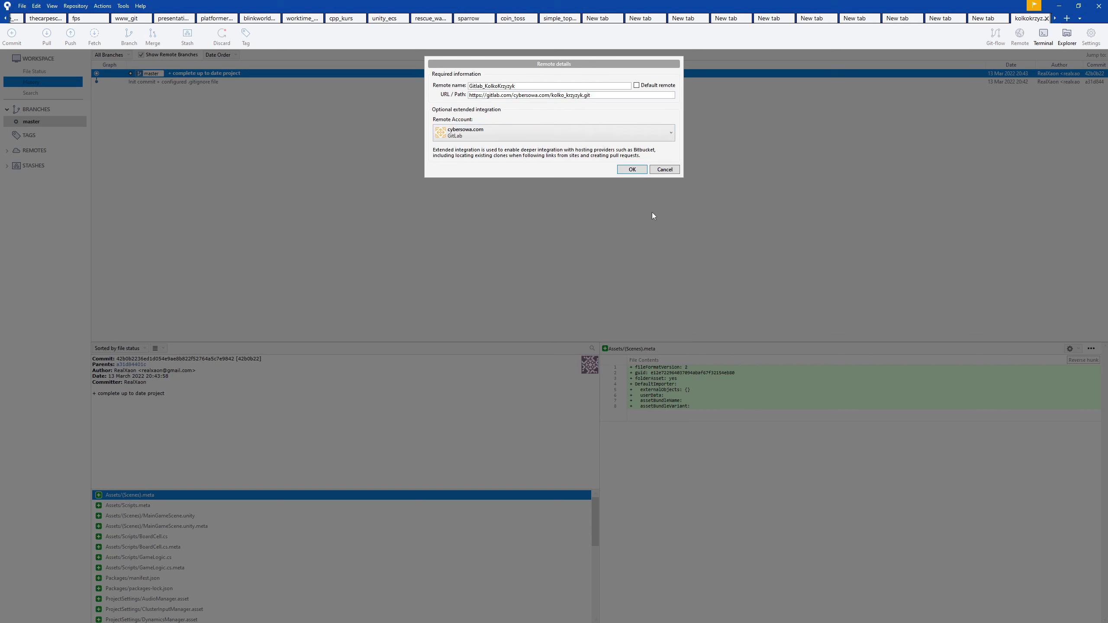
click(632, 169)
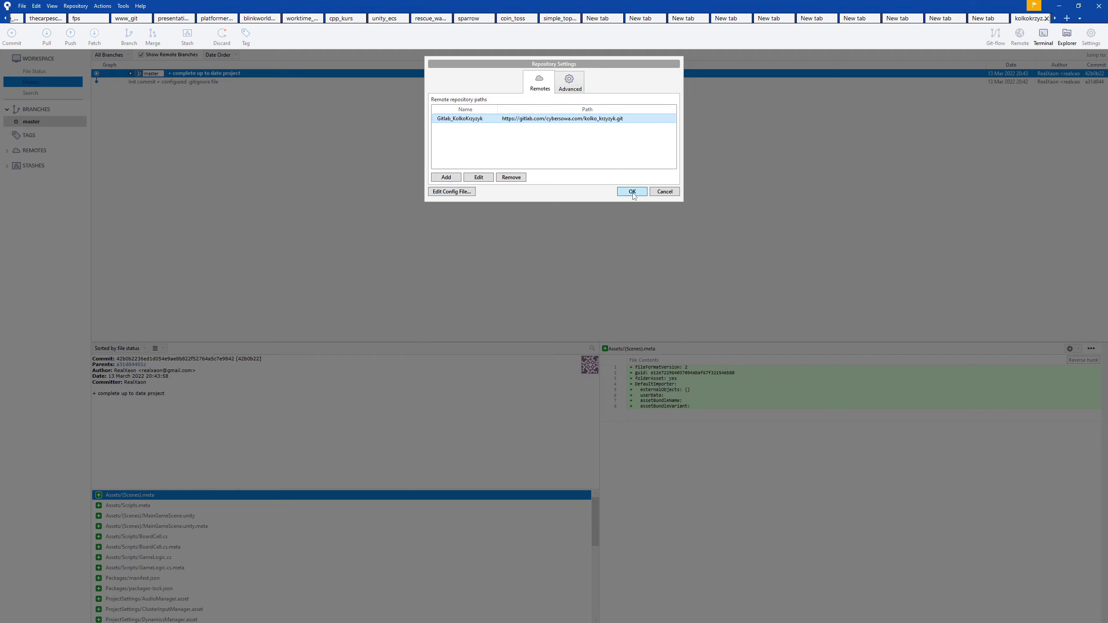
click(632, 192)
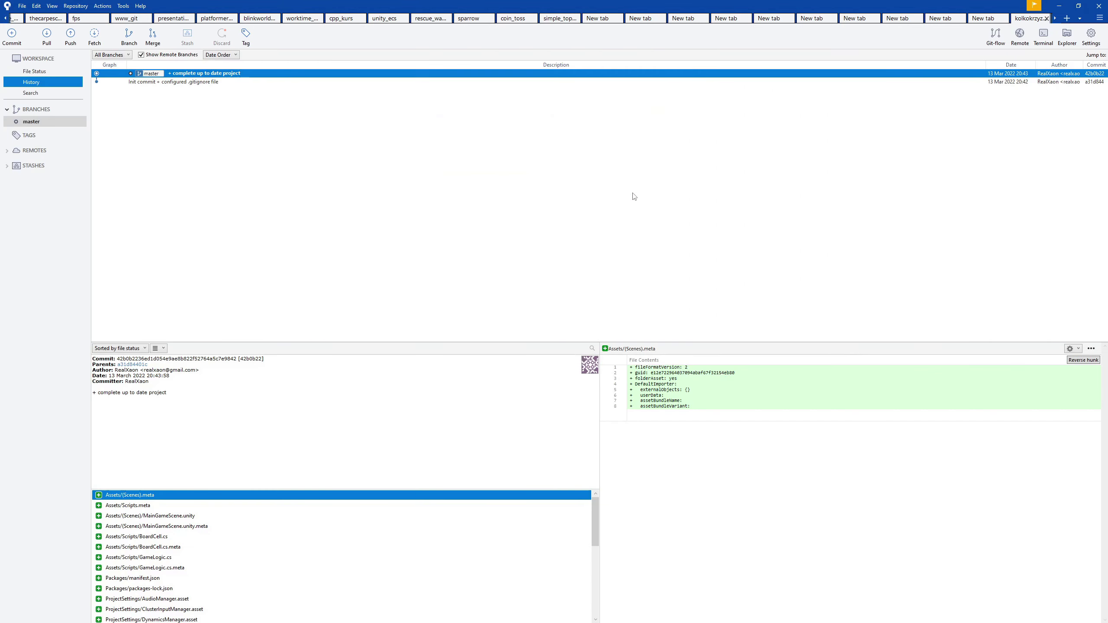
Push the local master branch to master on the Gitlab_KolkoKrzyzyk remote.
click(70, 42)
click(444, 103)
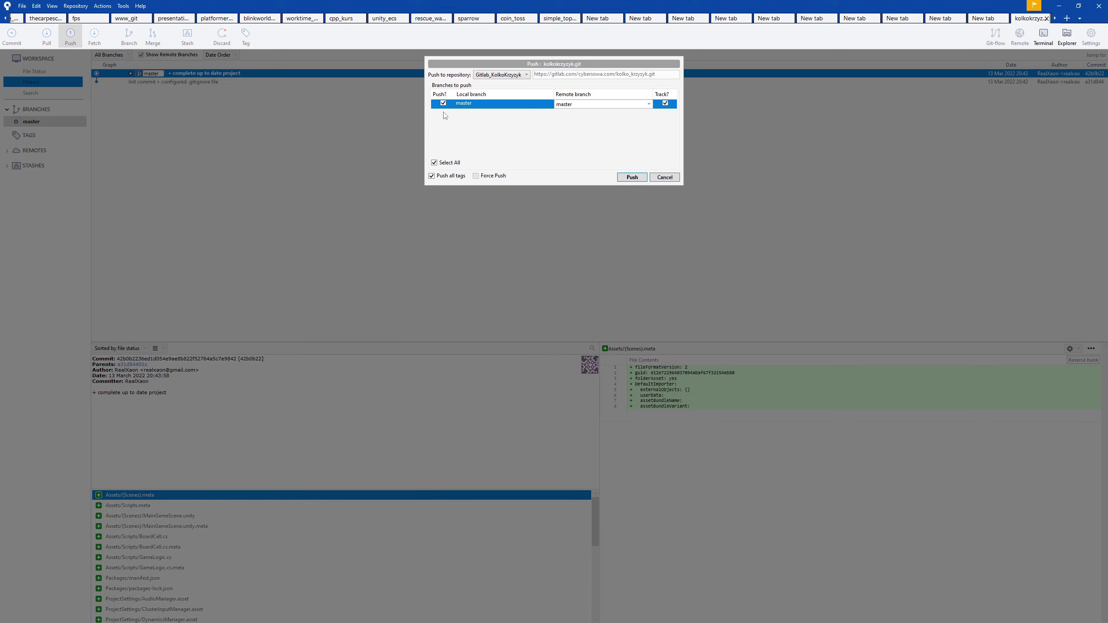
click(627, 176)
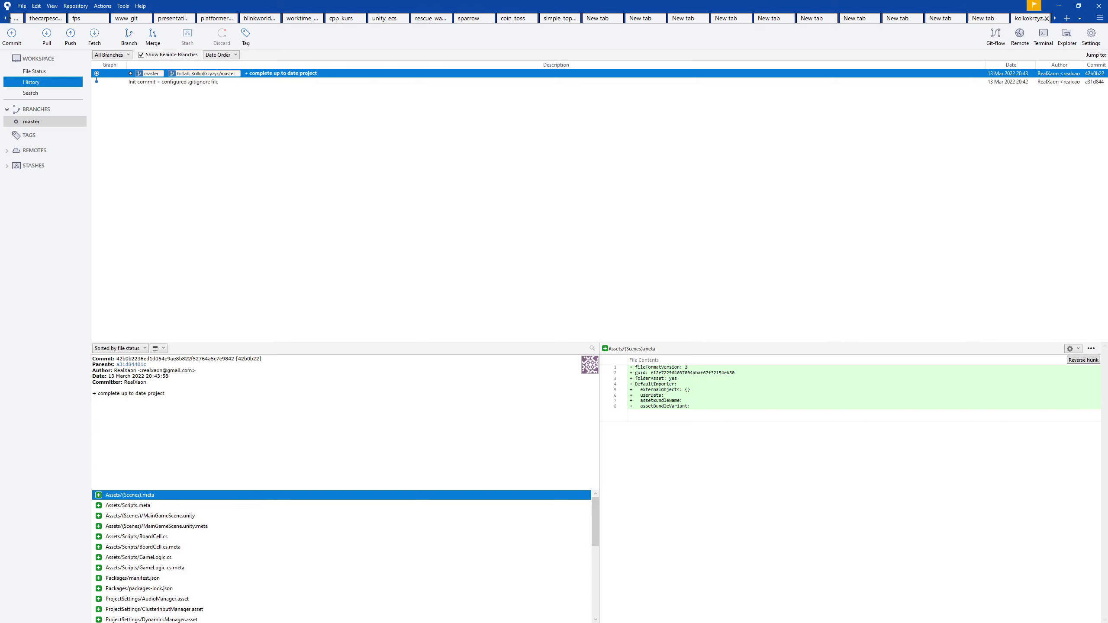
Switch to the browser and inspect the pushed files of the kolko_krzyzyk project on GitLab, down to the Assets/(Scenes) folder.
key(alt+Tab)
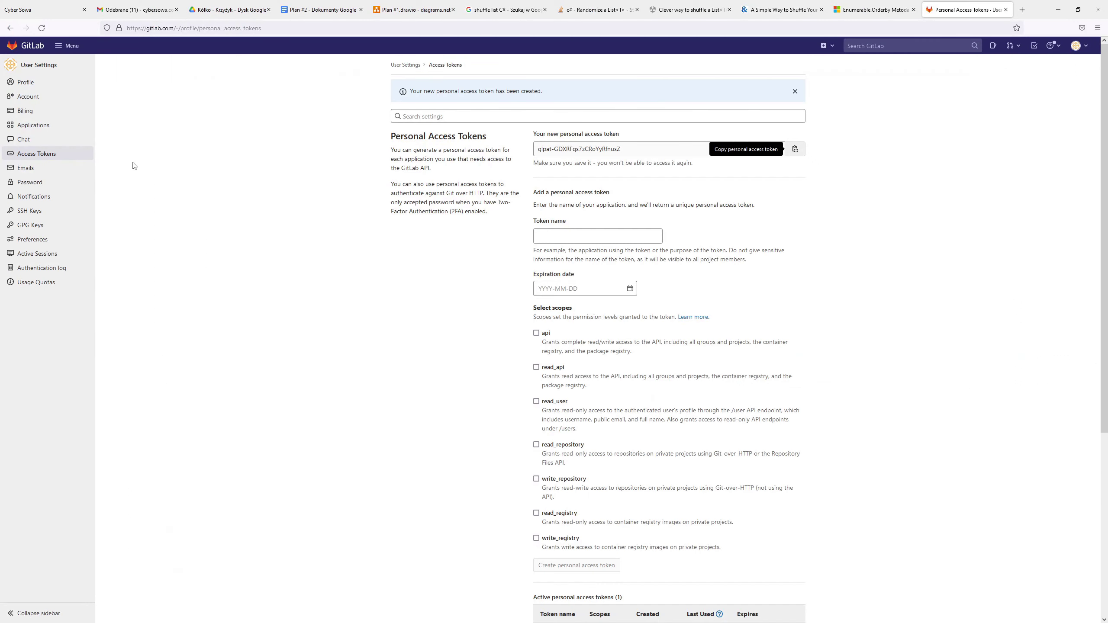
click(33, 45)
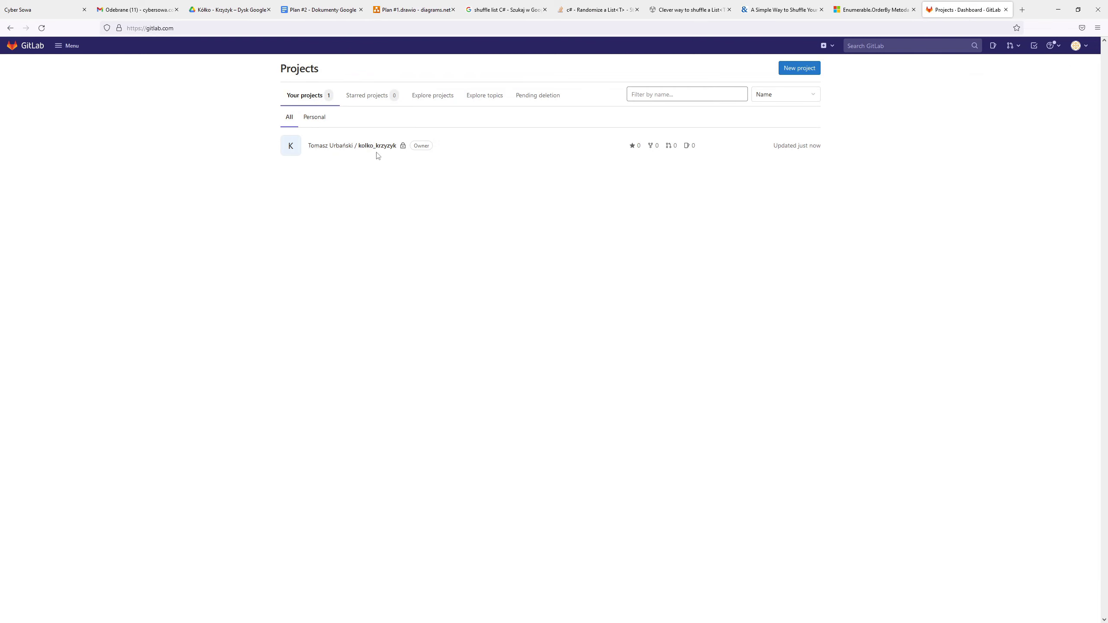
click(358, 152)
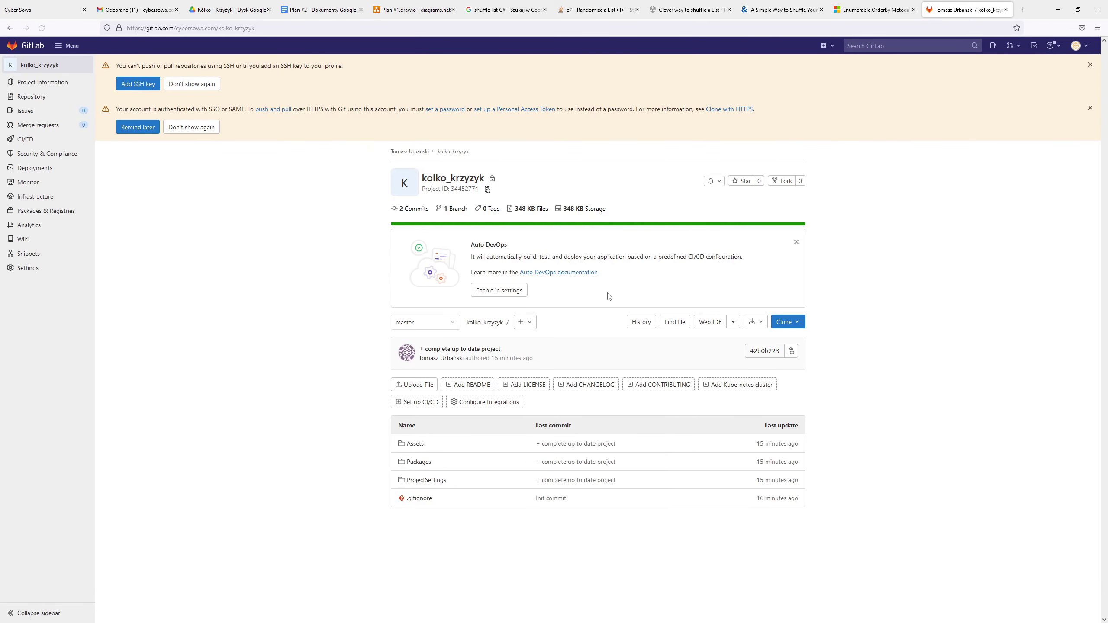
click(411, 451)
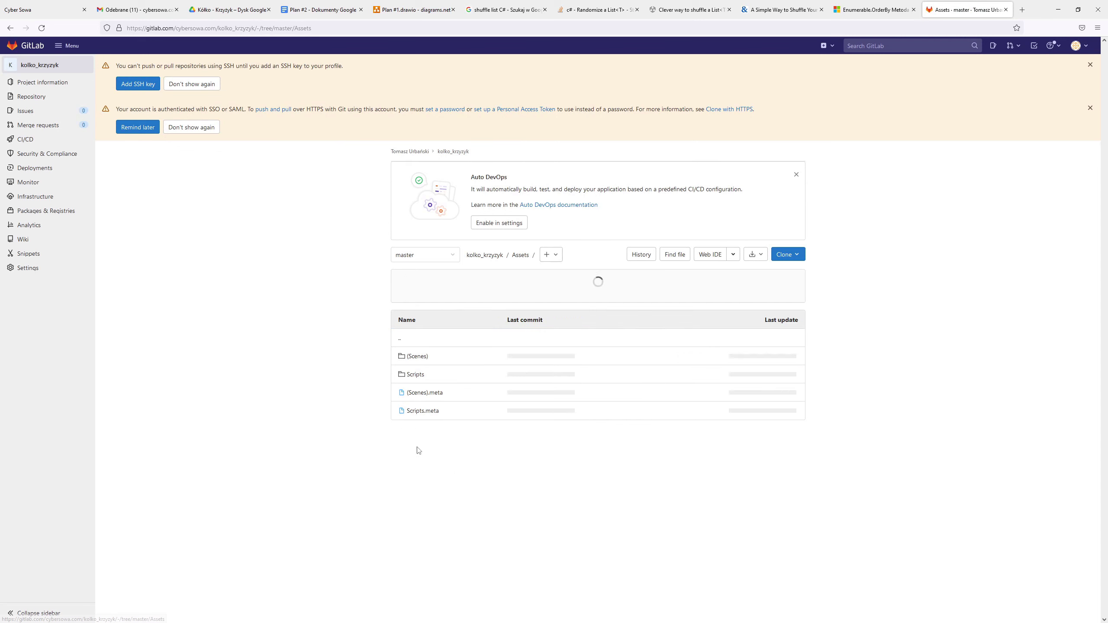
click(412, 355)
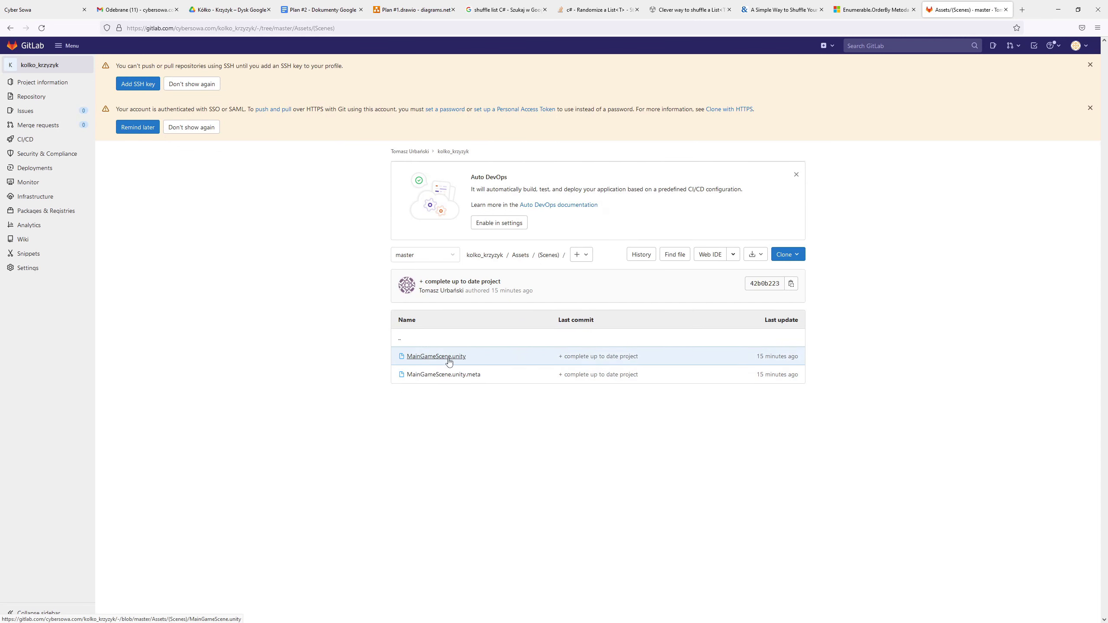
click(9, 45)
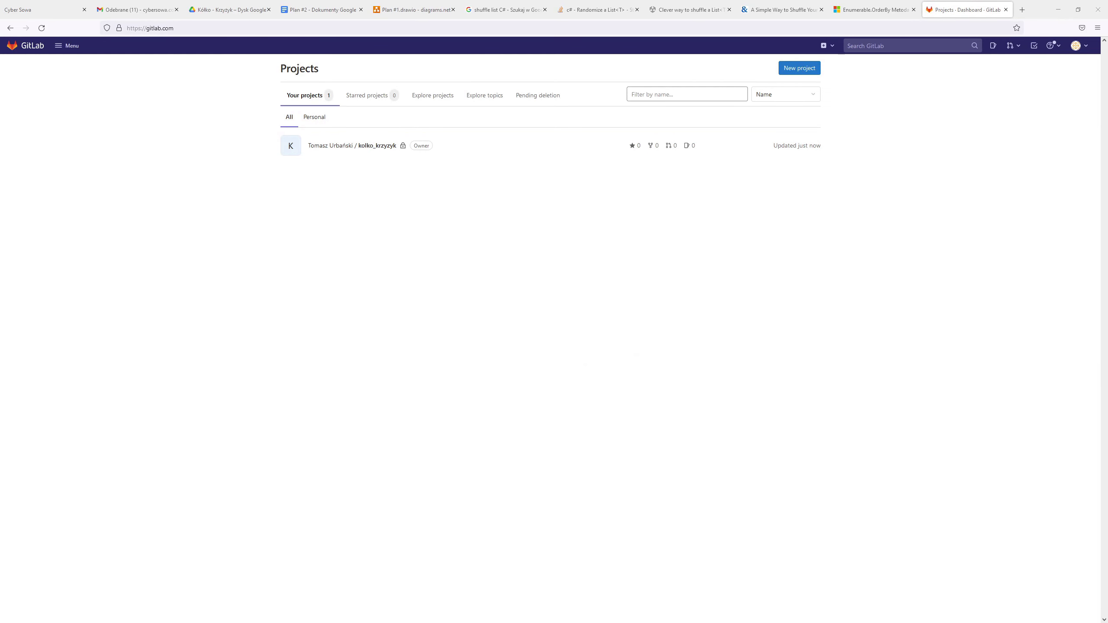
Switch back to Sourcetree and open the kolkokrzyzyk repository in a terminal.
key(alt+Tab)
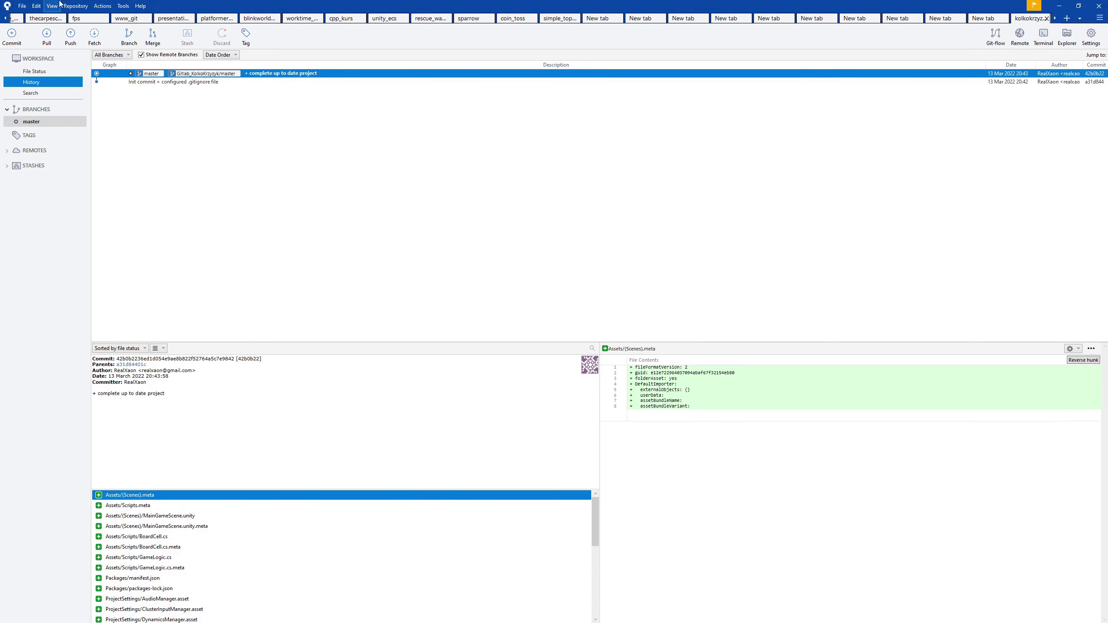
click(82, 7)
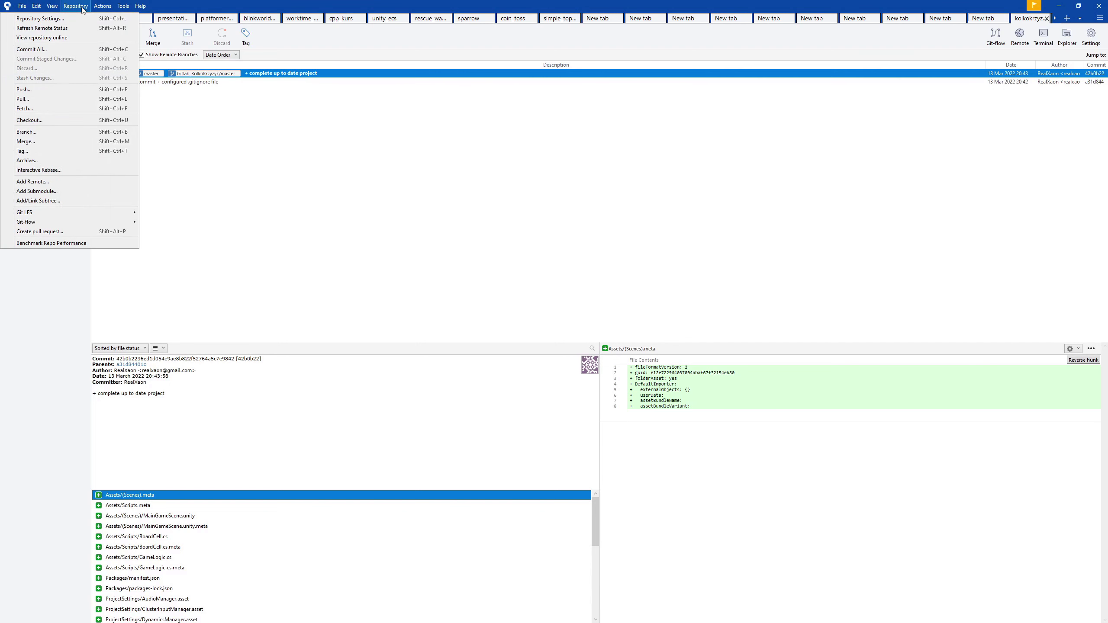
mouse_move(104, 7)
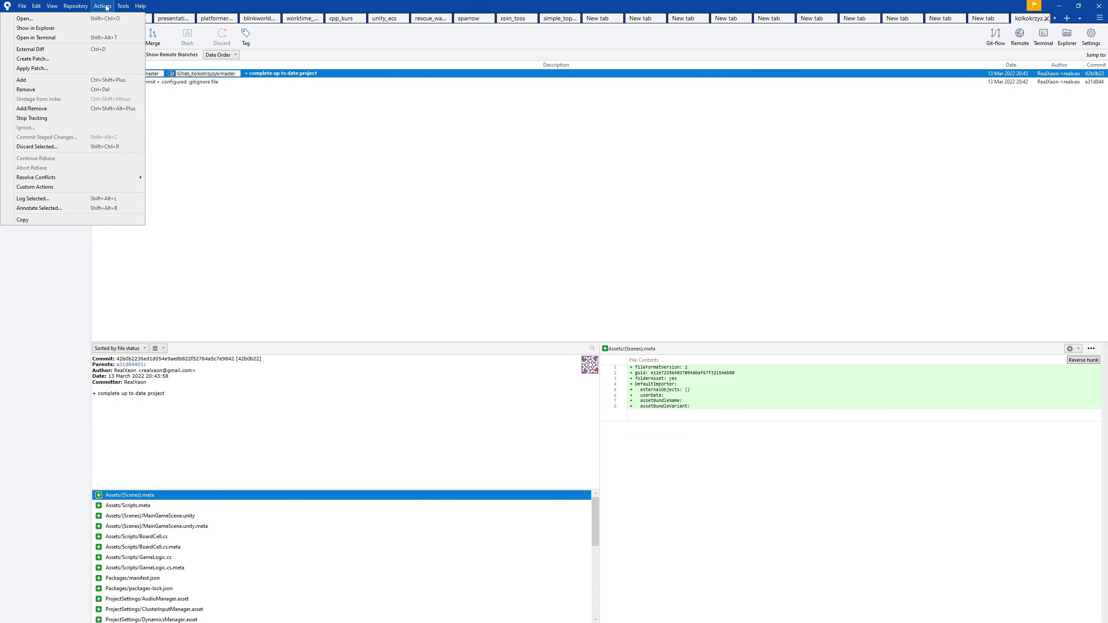
click(345, 236)
click(104, 8)
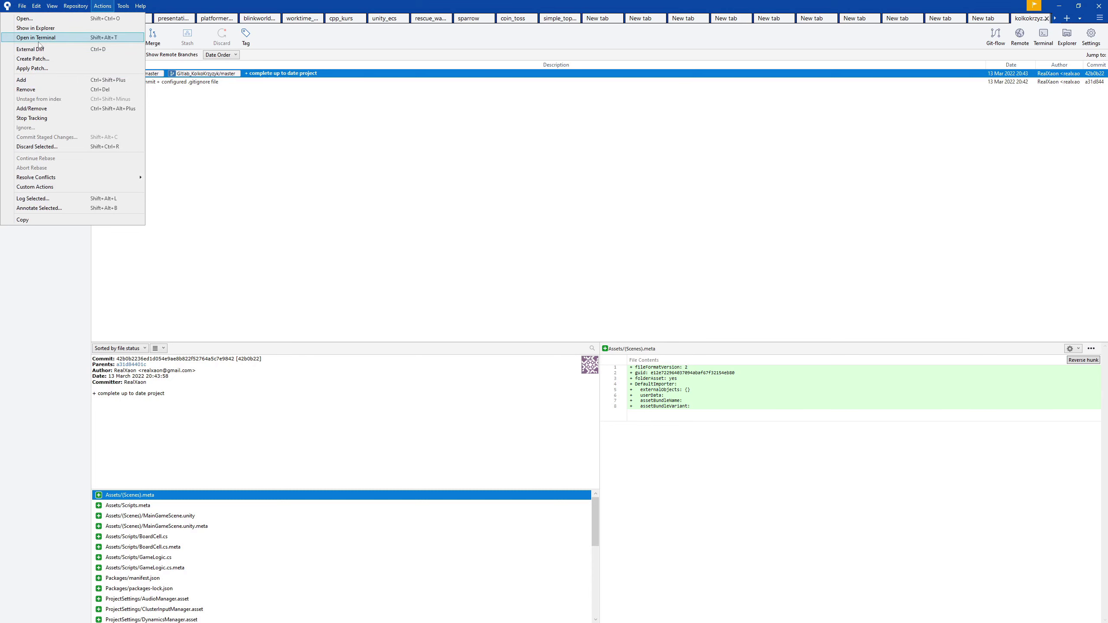
click(73, 37)
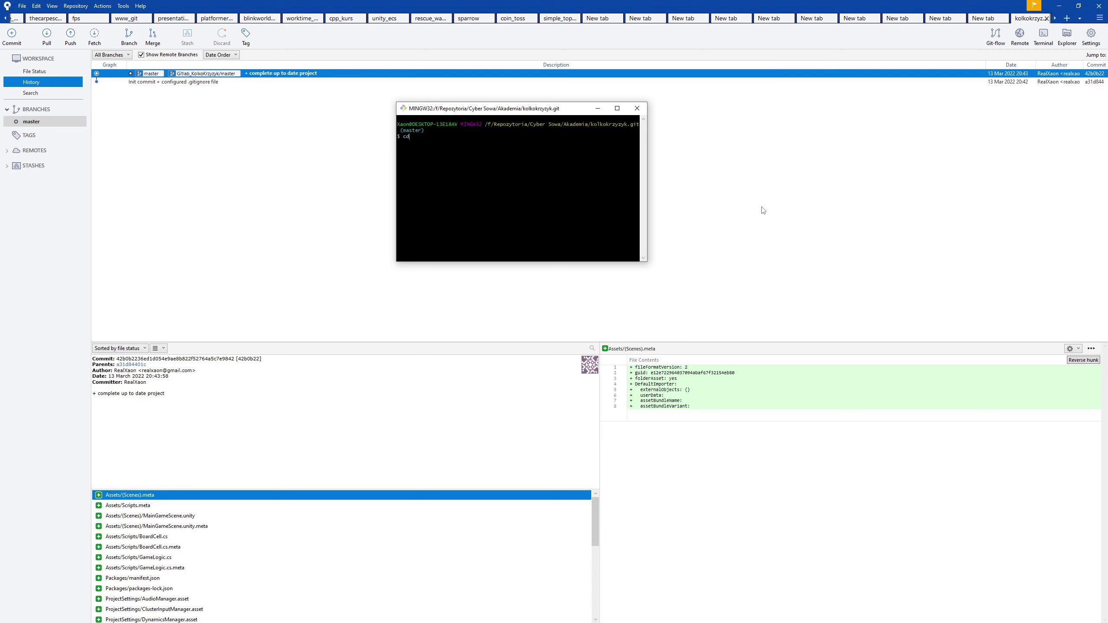
List the contents of the repository folder in the terminal with ls.
key(Tab)
key(Tab)
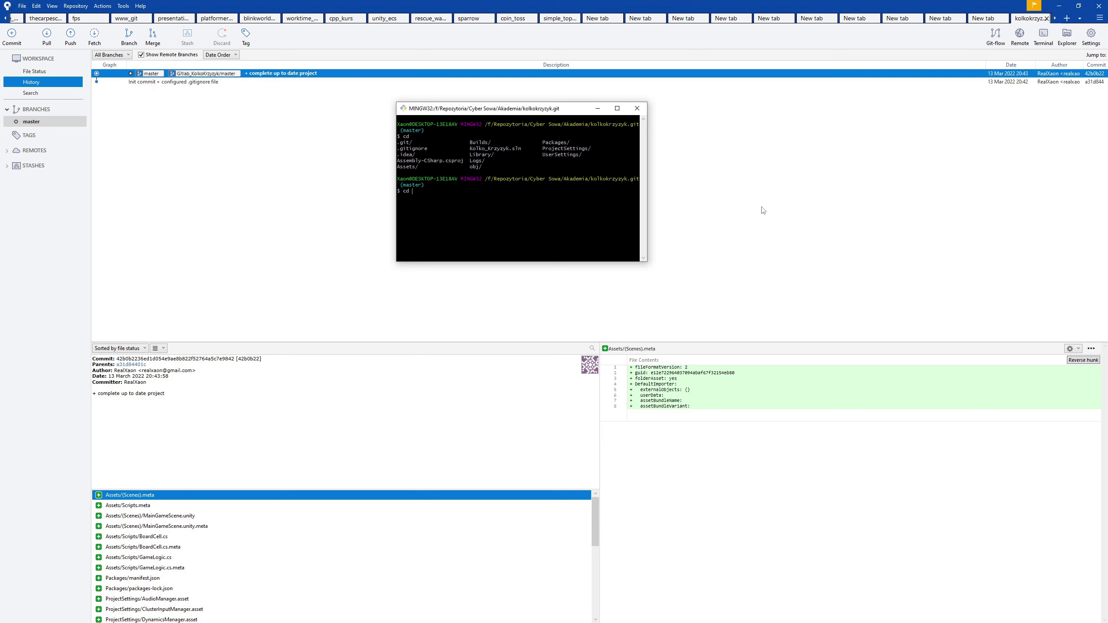
key(BackSpace)
key(BackSpace)
key(BackSpace)
text(ls)
key(Return)
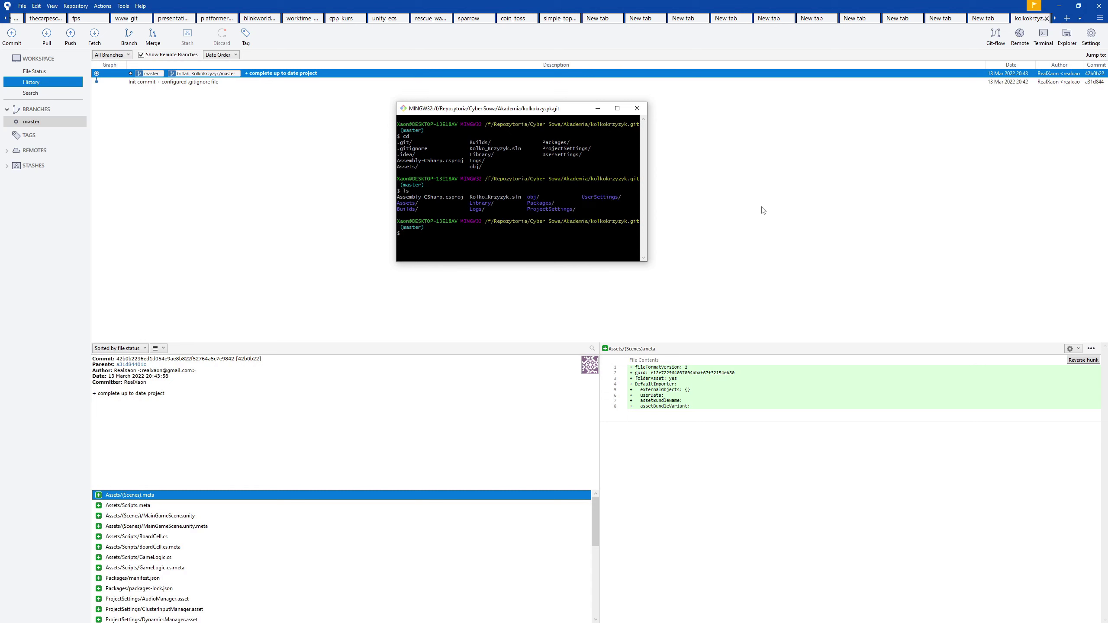
Change into the Library folder in the terminal and try to return to its parent with cd..
text(cd li)
key(Tab)
key(Return)
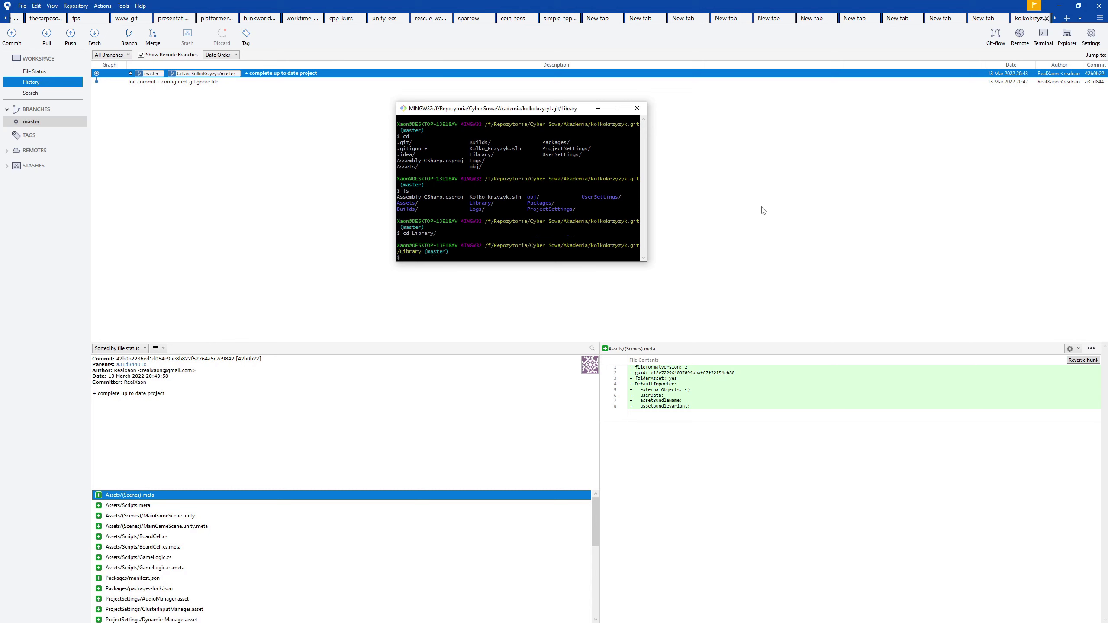
text(cd..)
key(Return)
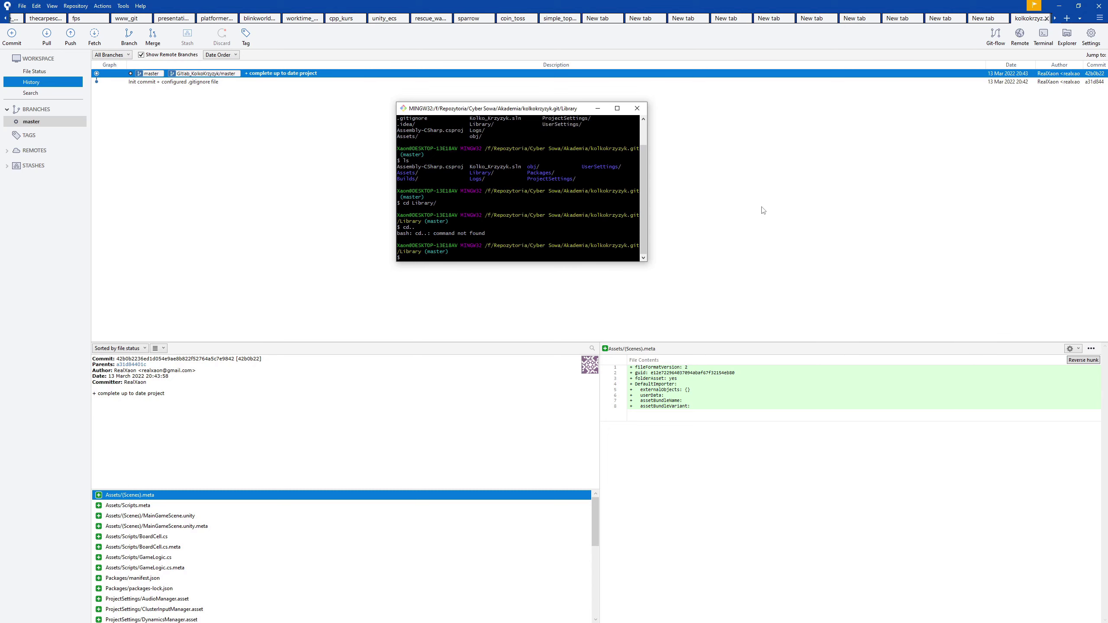
text(git)
text(--bare --share)
key(BackSpace)
key(BackSpace)
key(BackSpace)
key(BackSpace)
key(BackSpace)
key(BackSpace)
key(BackSpace)
key(BackSpace)
key(BackSpace)
key(BackSpace)
key(BackSpace)
key(BackSpace)
key(BackSpace)
key(BackSpace)
key(BackSpace)
key(BackSpace)
key(BackSpace)
key(BackSpace)
key(BackSpace)
text(reset)
text(ha)
key(BackSpace)
key(BackSpace)
key(BackSpace)
key(BackSpace)
text(soft)
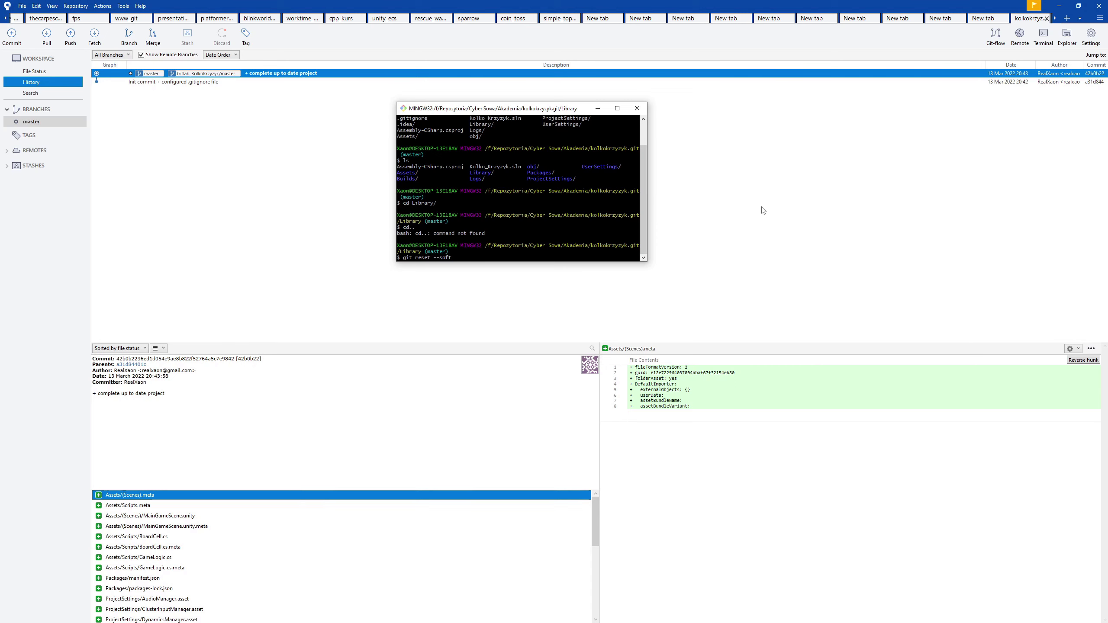
key(BackSpace)
key(BackSpace)
key(BackSpace)
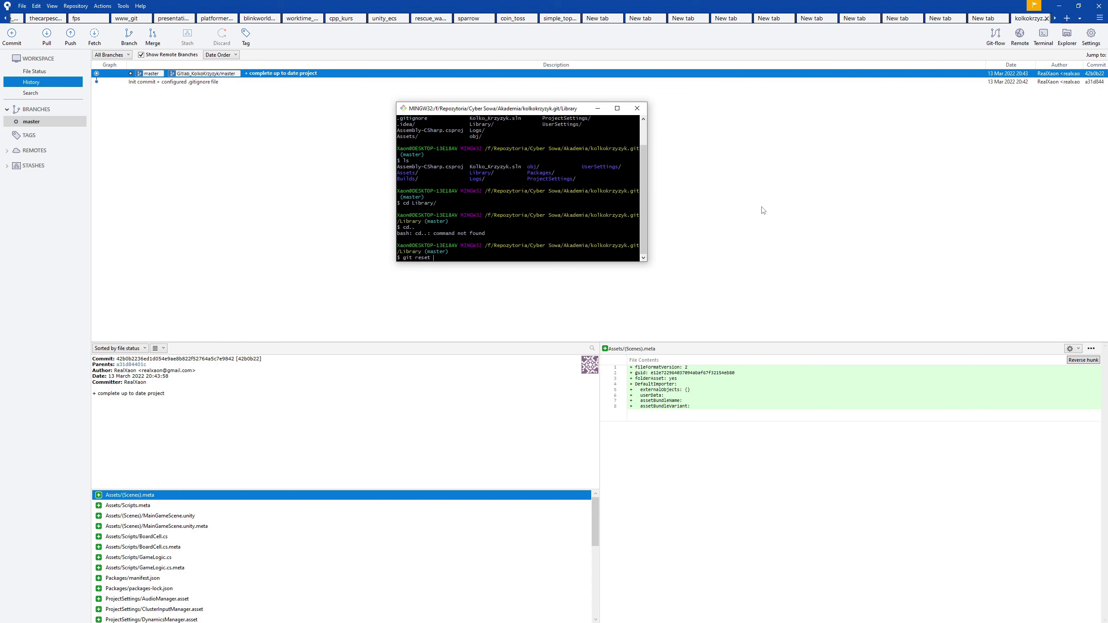
text(HEAD)
key(BackSpace)
key(BackSpace)
key(BackSpace)
key(BackSpace)
key(BackSpace)
key(BackSpace)
key(BackSpace)
key(BackSpace)
key(BackSpace)
key(BackSpace)
key(BackSpace)
key(BackSpace)
key(BackSpace)
key(BackSpace)
click(637, 109)
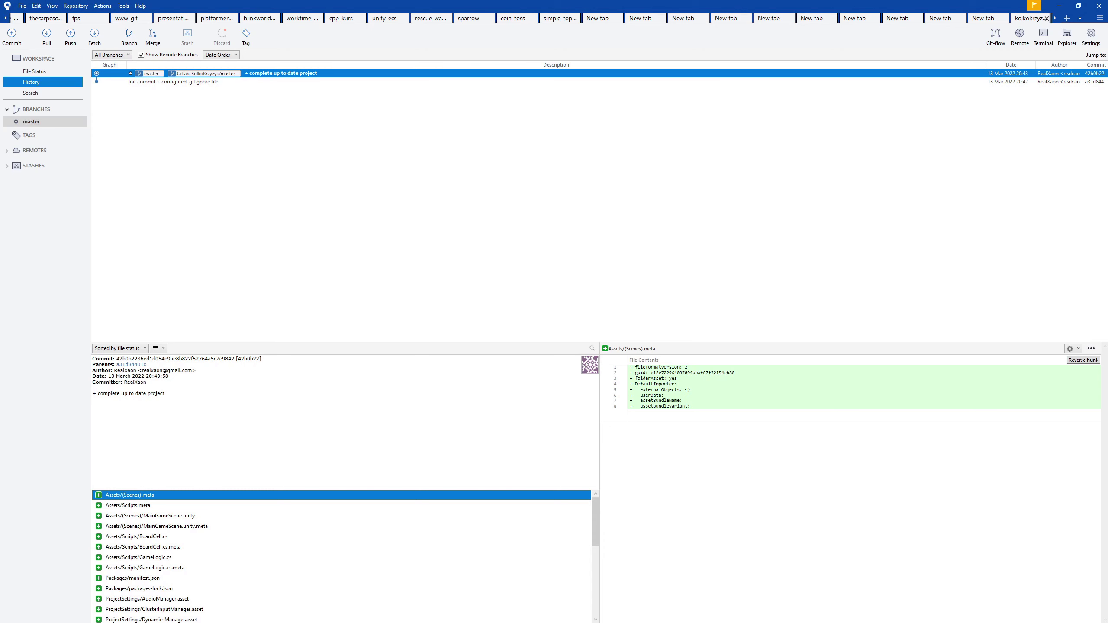
Select the Init commit in the history and bring up the actions available for it.
right_click(207, 84)
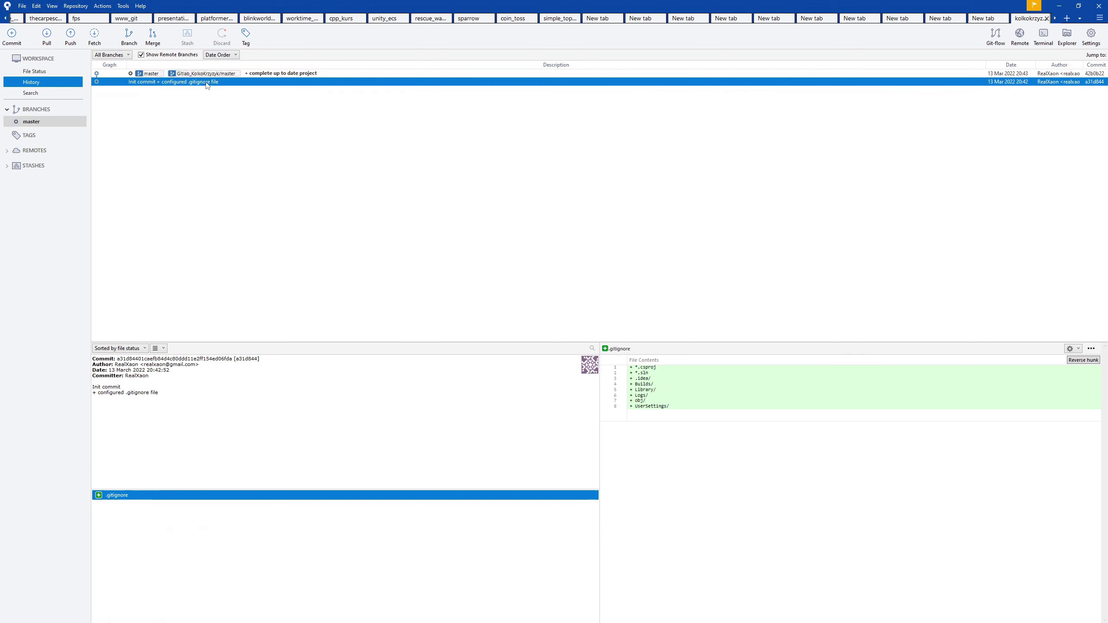